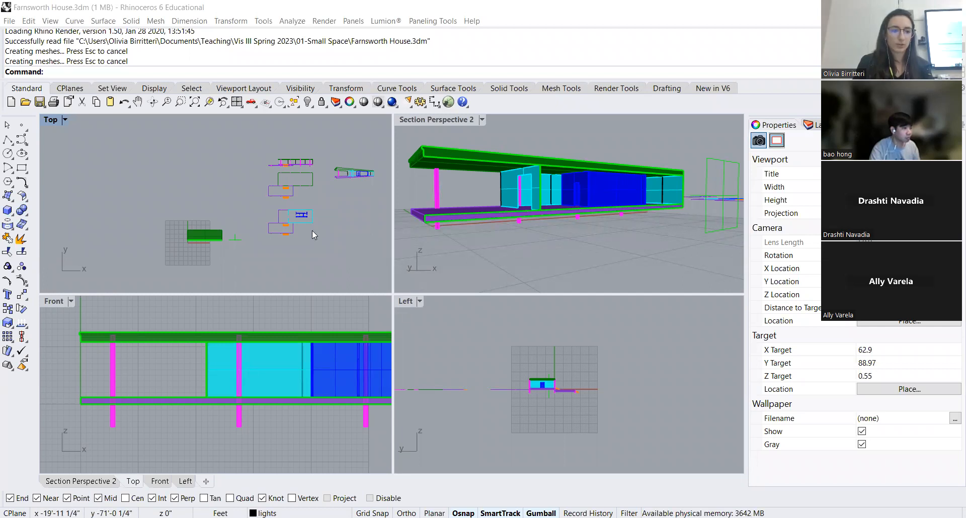
Maximize the Top viewport and bring the 2D plan, elevation and perspective linework into view
double_click(49, 123)
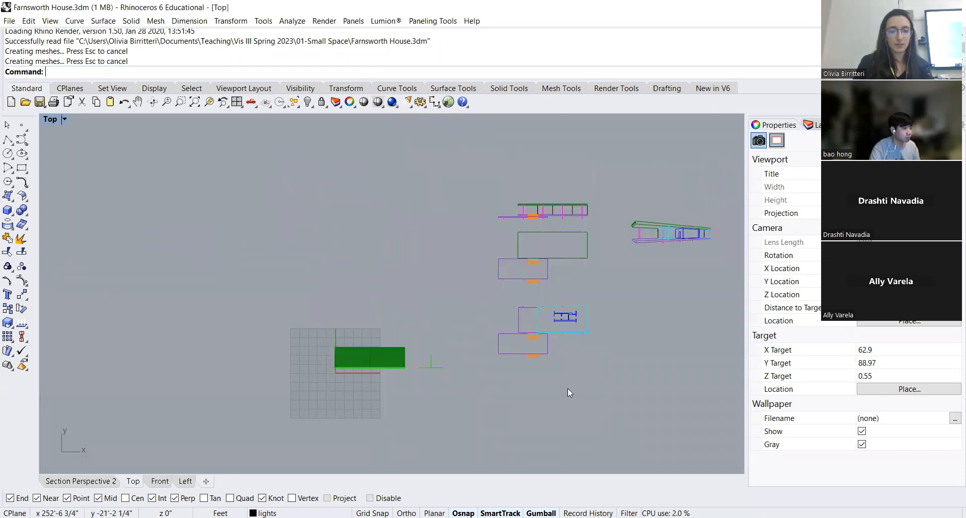
left_click_drag(483, 385, 374, 388)
scroll(551, 315, "up", 8)
scroll(538, 322, "down", 4)
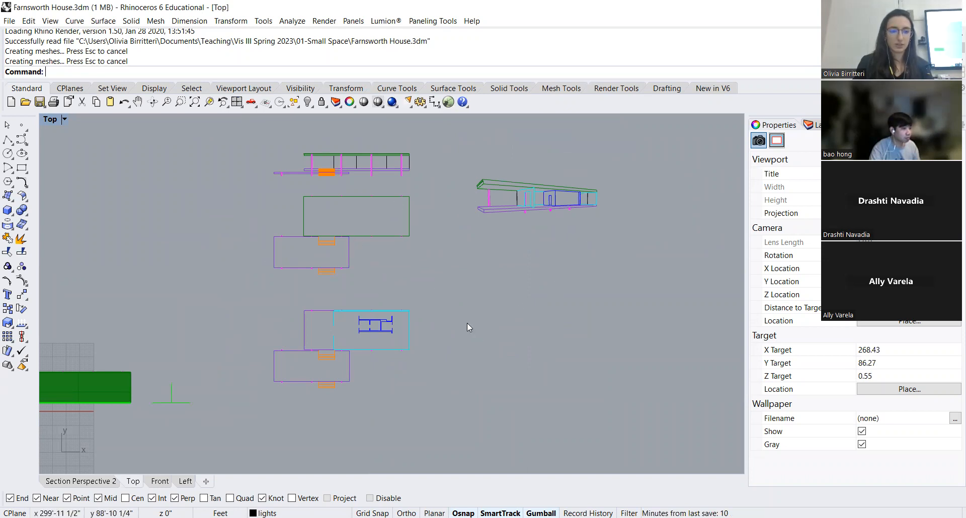
scroll(397, 335, "up", 2)
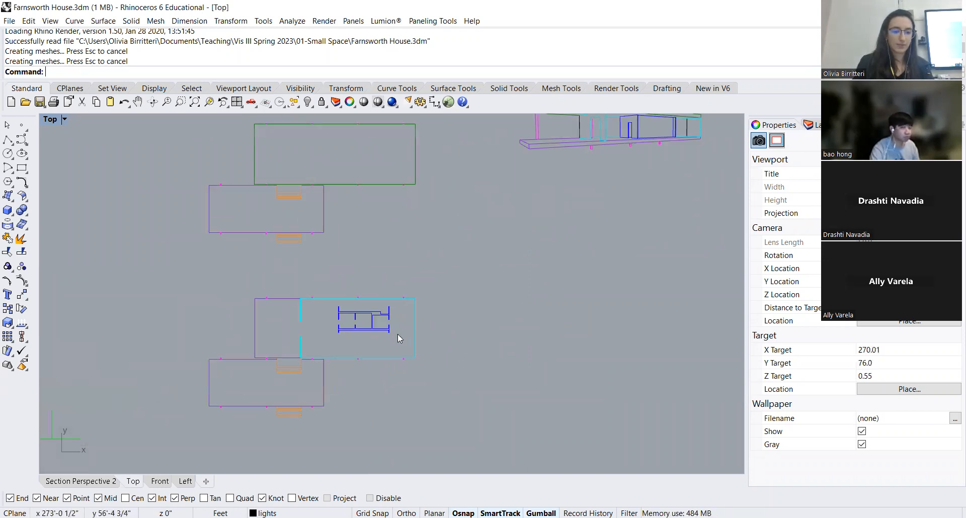
scroll(394, 338, "down", 1)
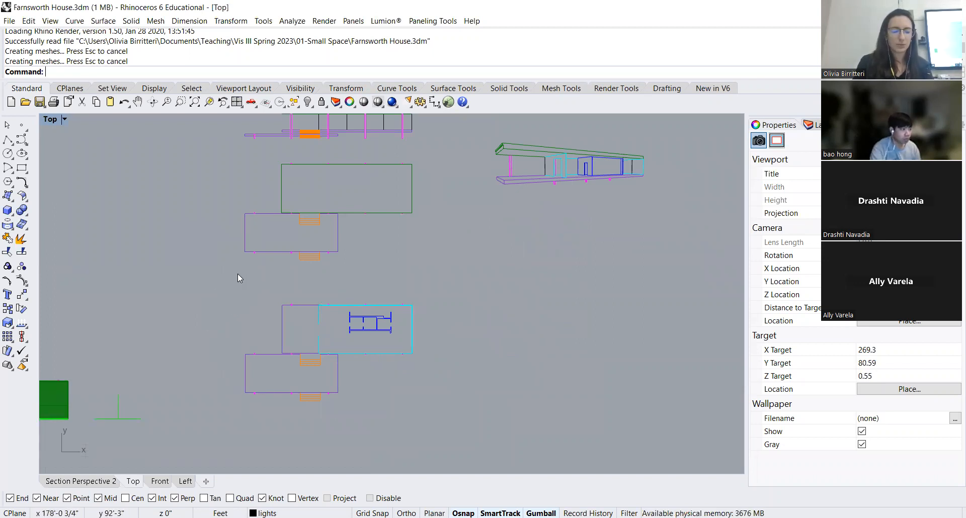
left_click_drag(434, 263, 452, 312)
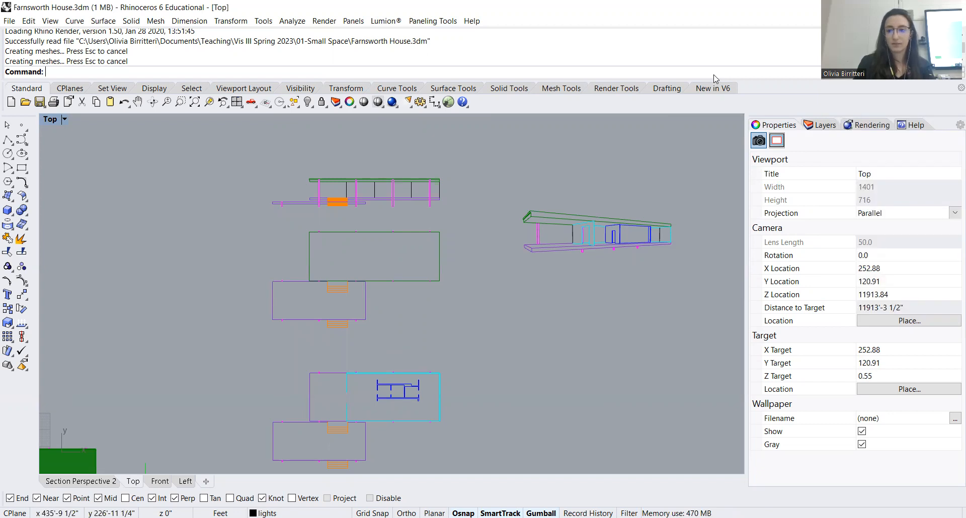
Show the layer list and examine the Linework sublayers that organize the 2D drawings
left_click(825, 125)
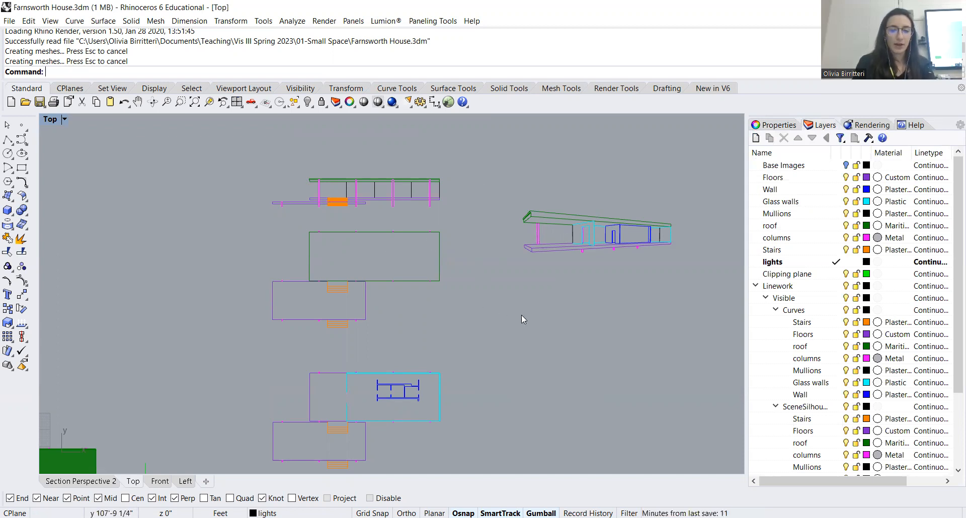
scroll(517, 291, "down", 2)
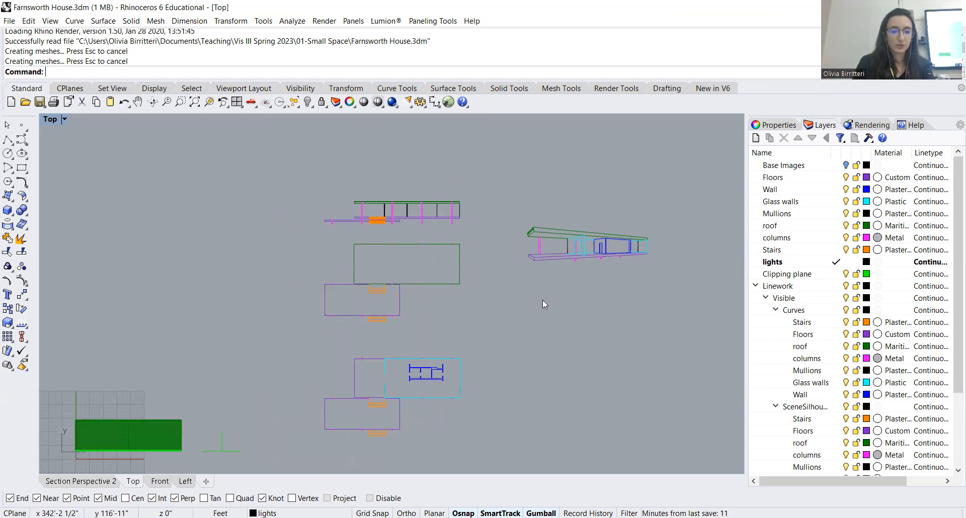
left_click_drag(516, 389, 526, 329)
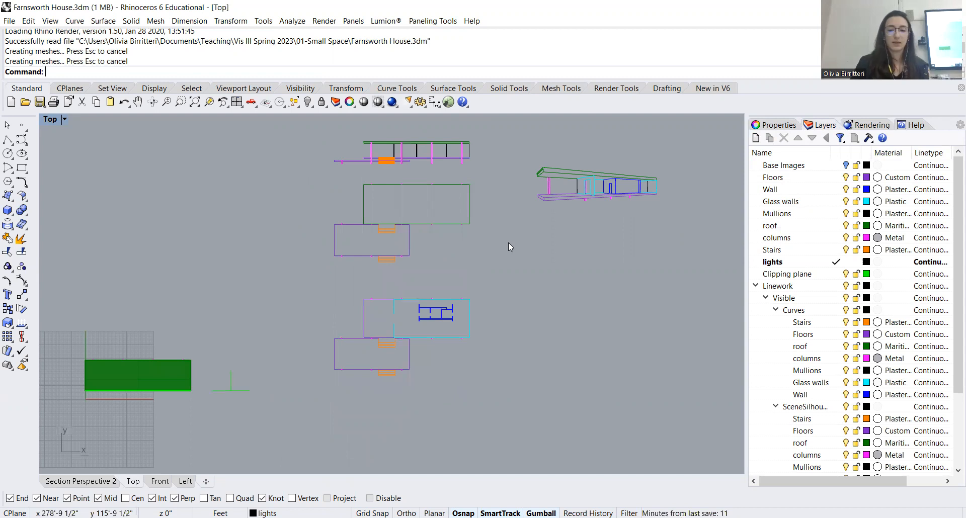
scroll(845, 364, "down", 3)
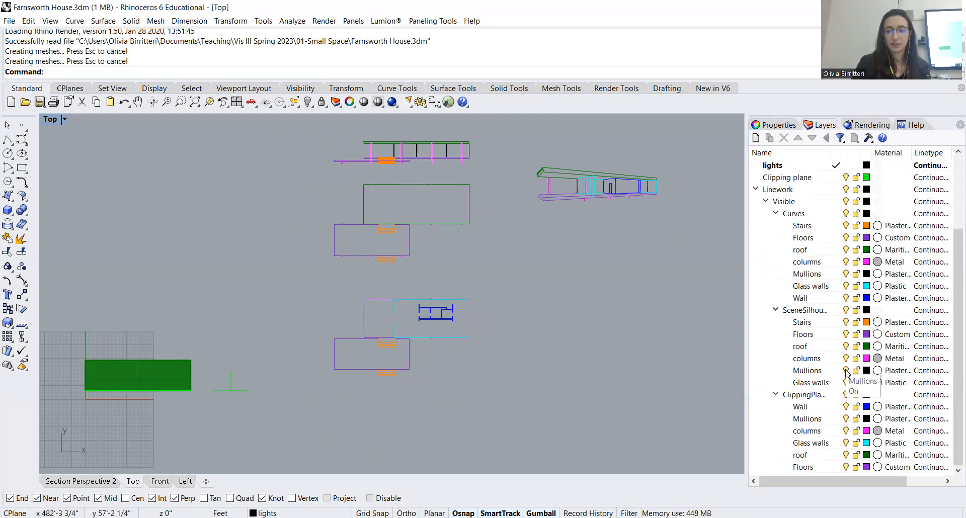
scroll(850, 377, "up", 3)
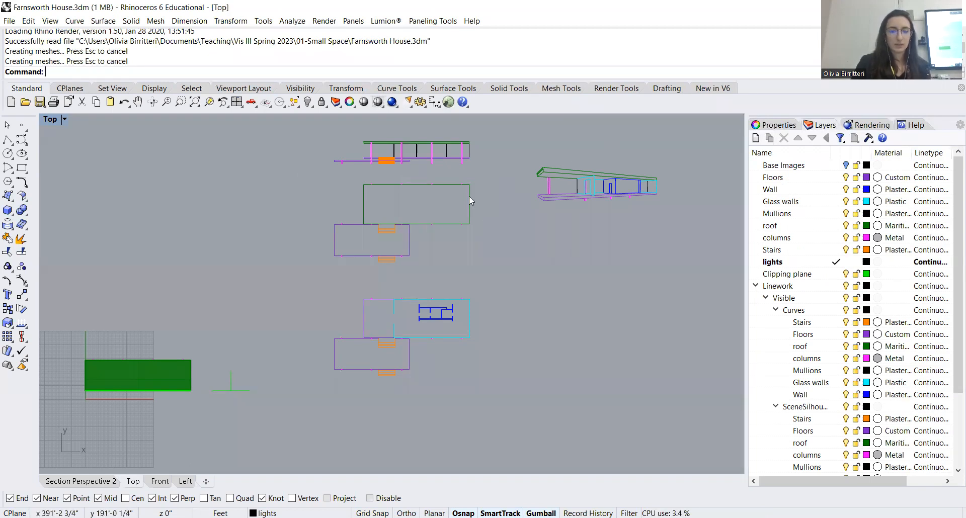
Select the two plan drawings below the elevation and start exporting the selection in Adobe Illustrator (*.ai) format
left_click_drag(495, 176, 321, 379)
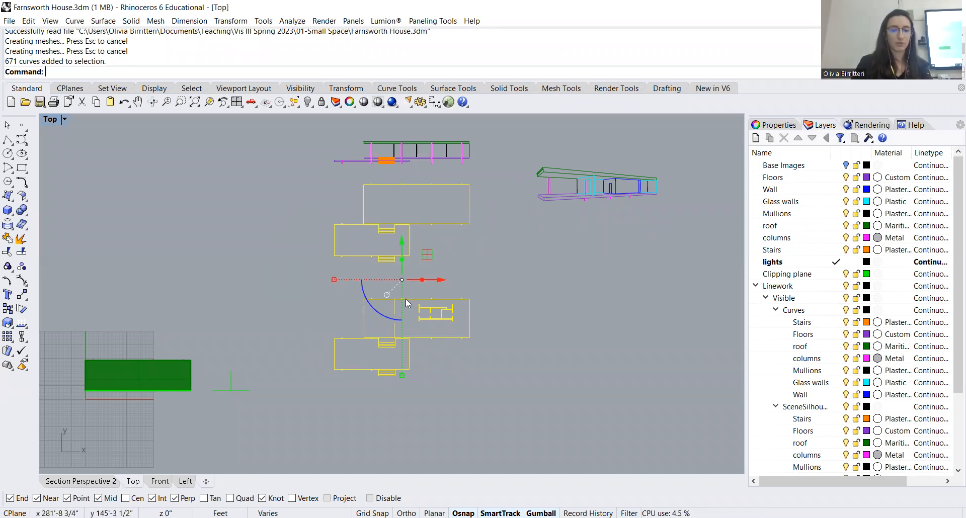
left_click(10, 21)
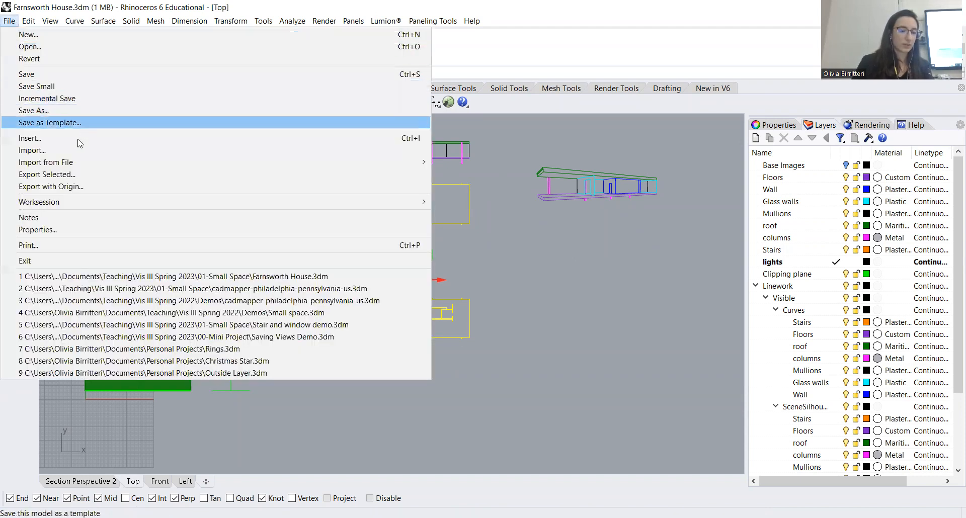
left_click(81, 174)
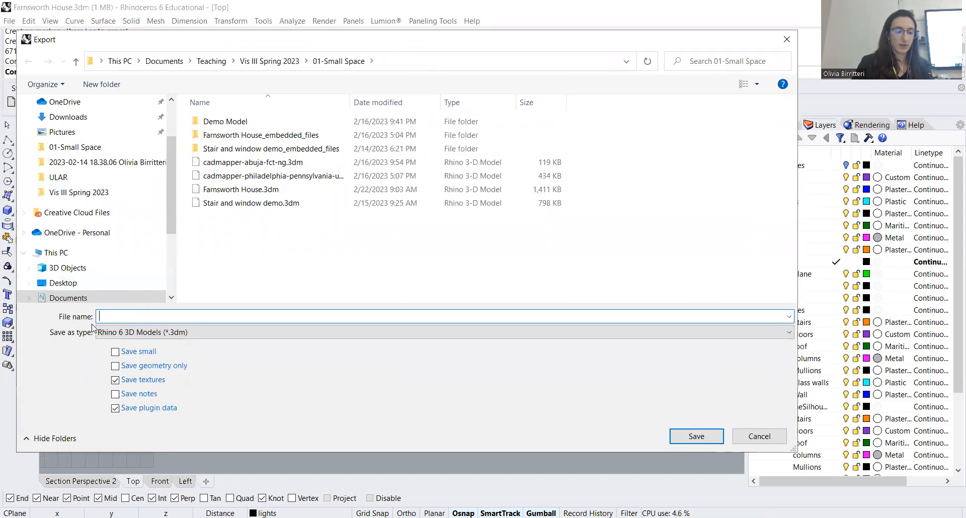
left_click(166, 335)
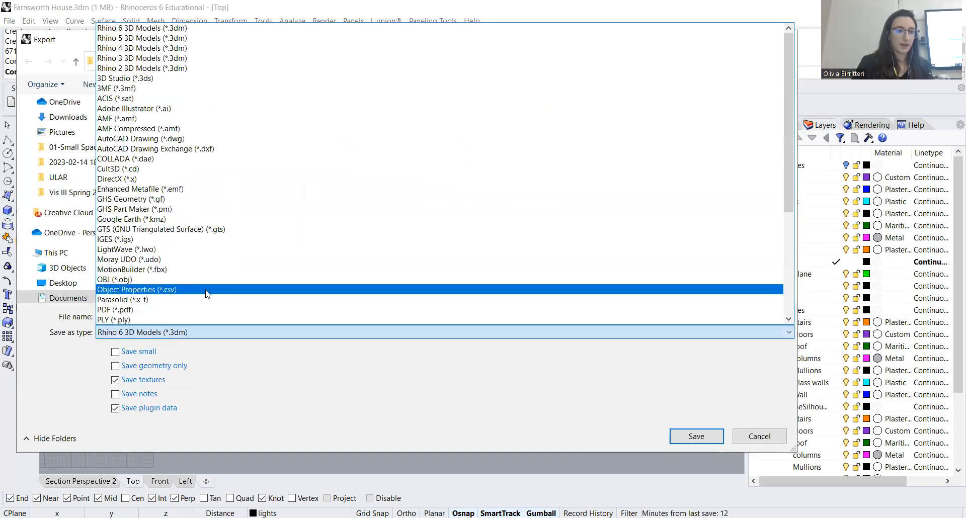
scroll(191, 246, "down", 3)
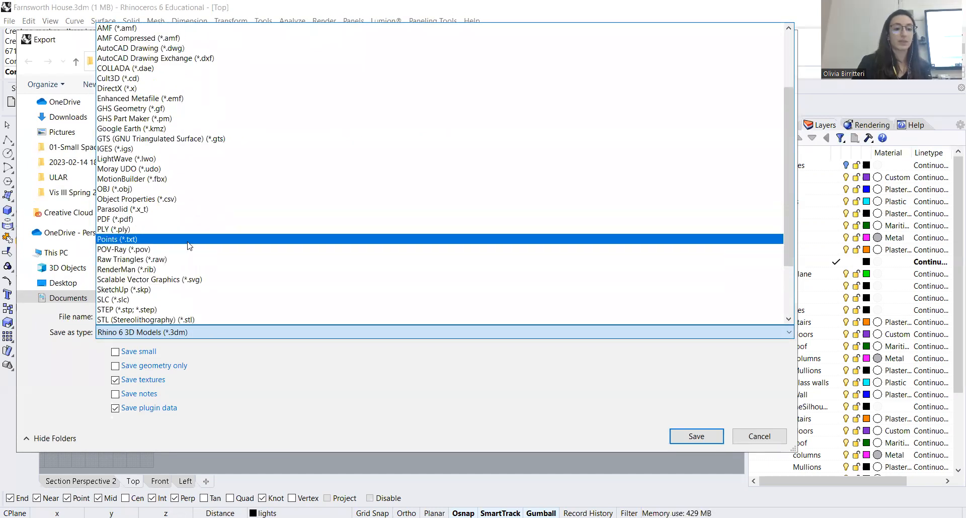
scroll(186, 244, "up", 3)
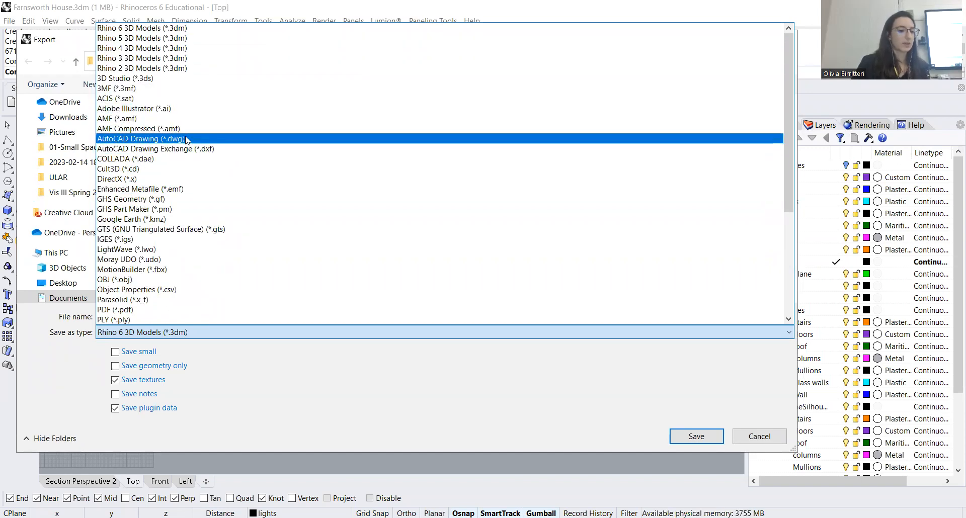
scroll(186, 143, "down", 6)
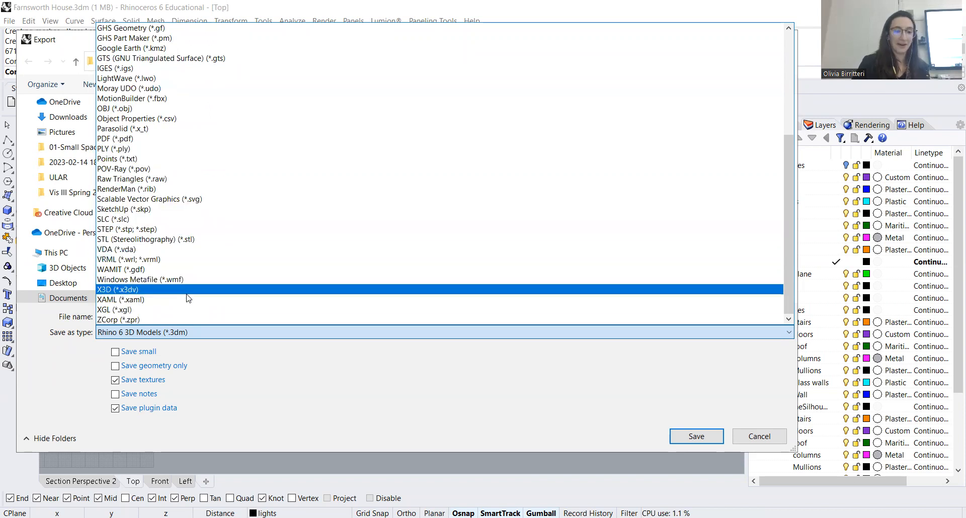
scroll(193, 274, "up", 6)
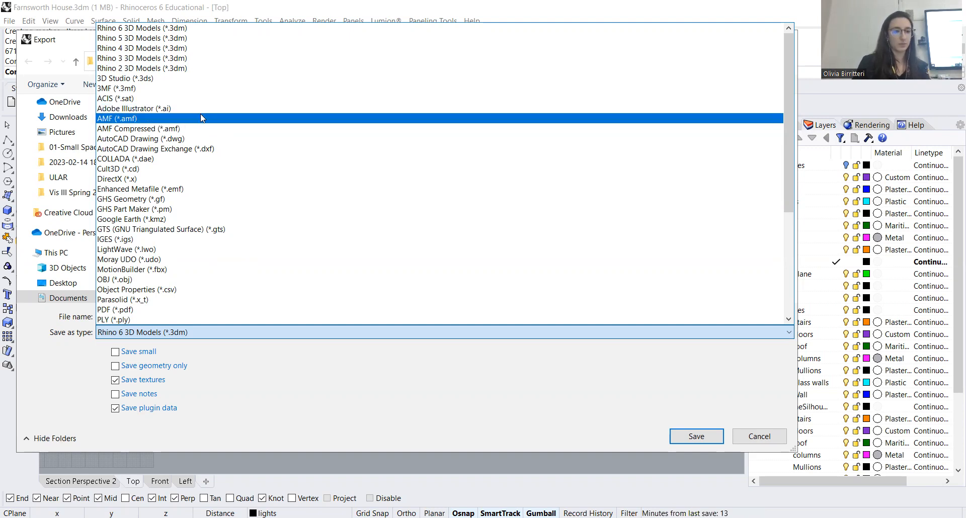
left_click(179, 109)
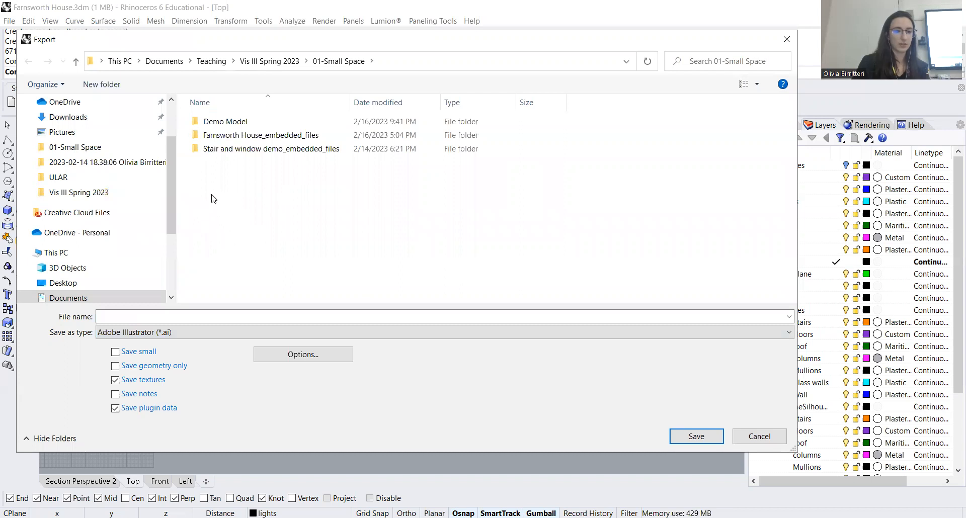
Name the export file Farnsworth Plans and save it in the 01-Small Space folder
left_click(147, 316)
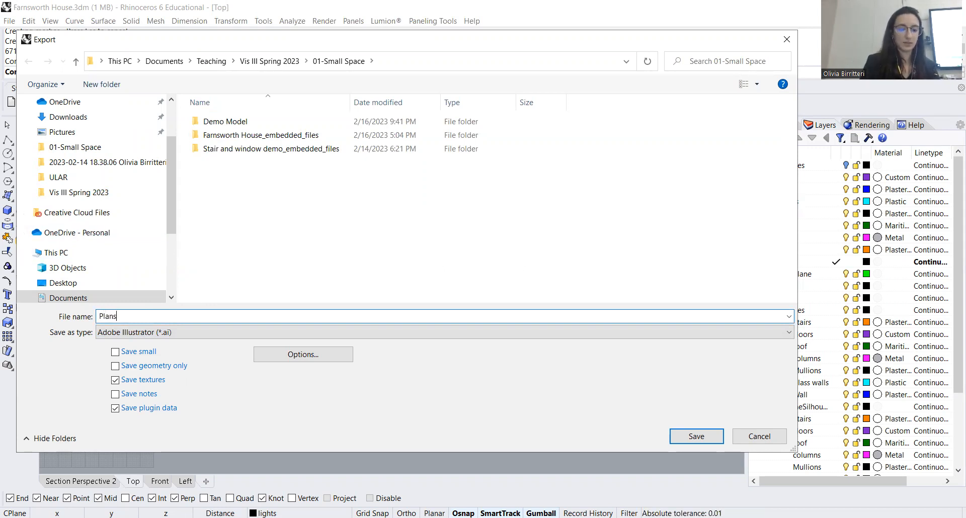
key("BackSpace")
key("BackSpace")
key("BackSpace")
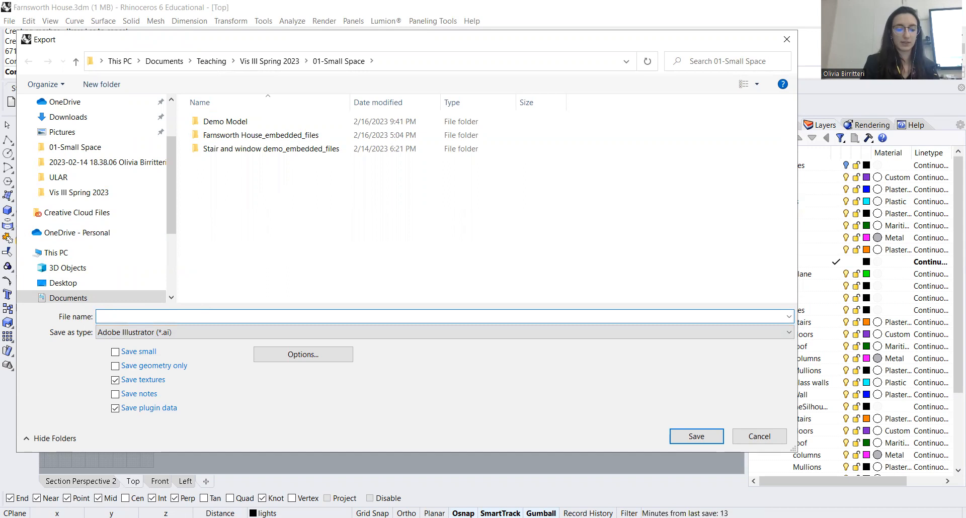
type("Farnsworth Plans")
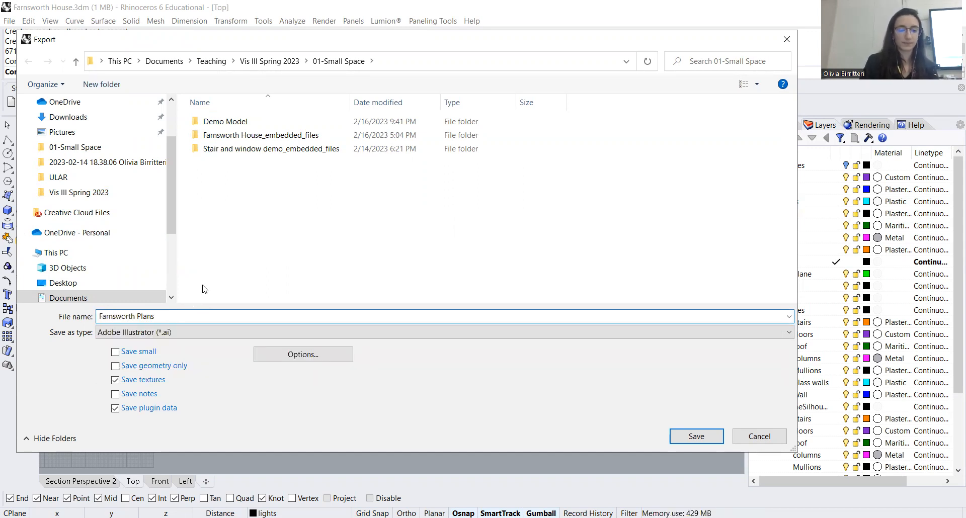
left_click(689, 437)
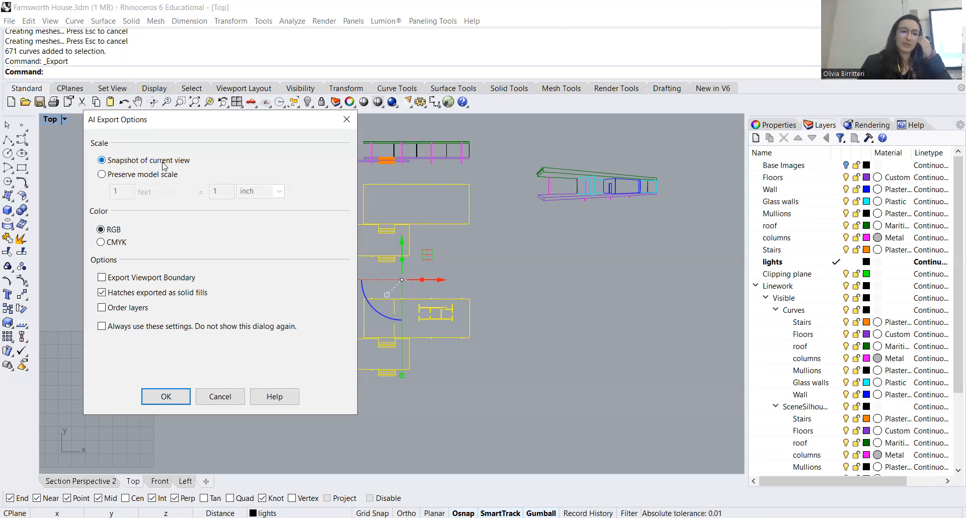
Finish the Illustrator export with the model scale preserved at 1 foot = 1/8 inch and Order layers enabled
left_click(102, 175)
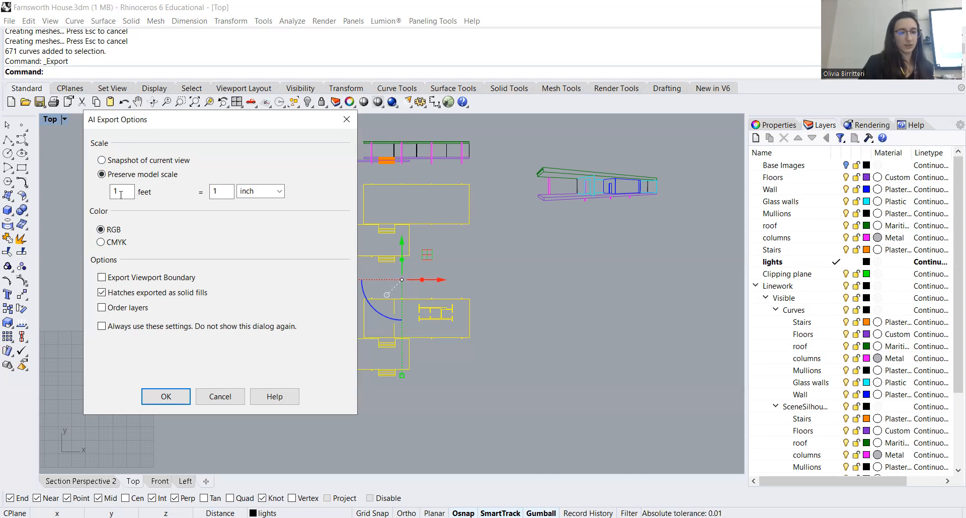
double_click(223, 190)
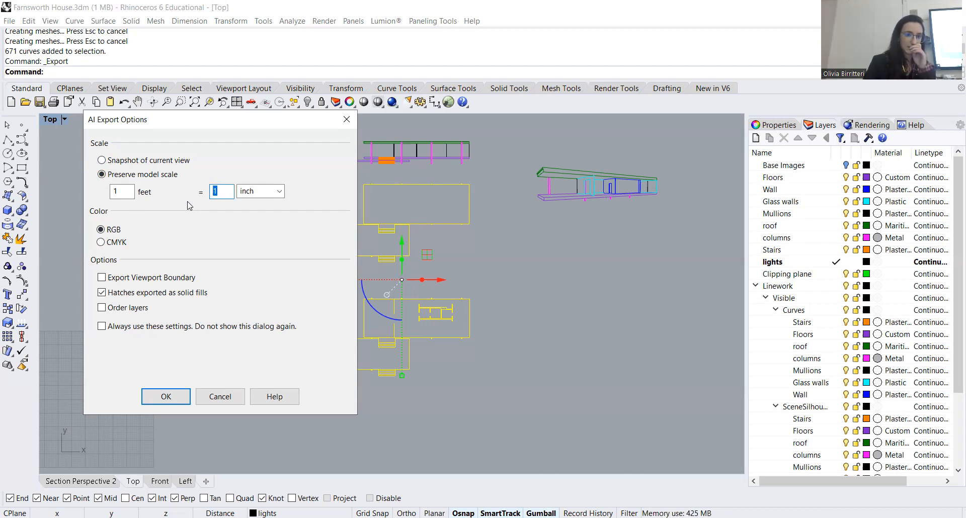
type("1/8")
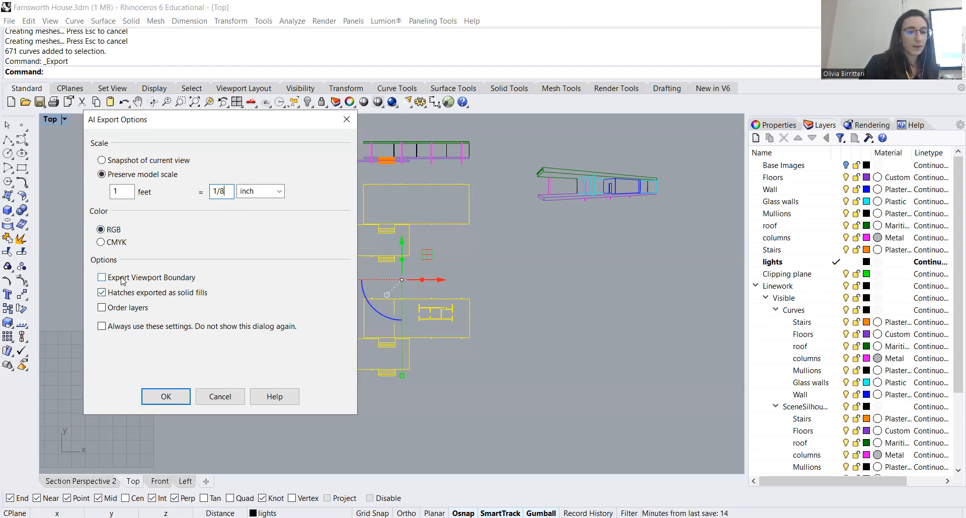
left_click(102, 308)
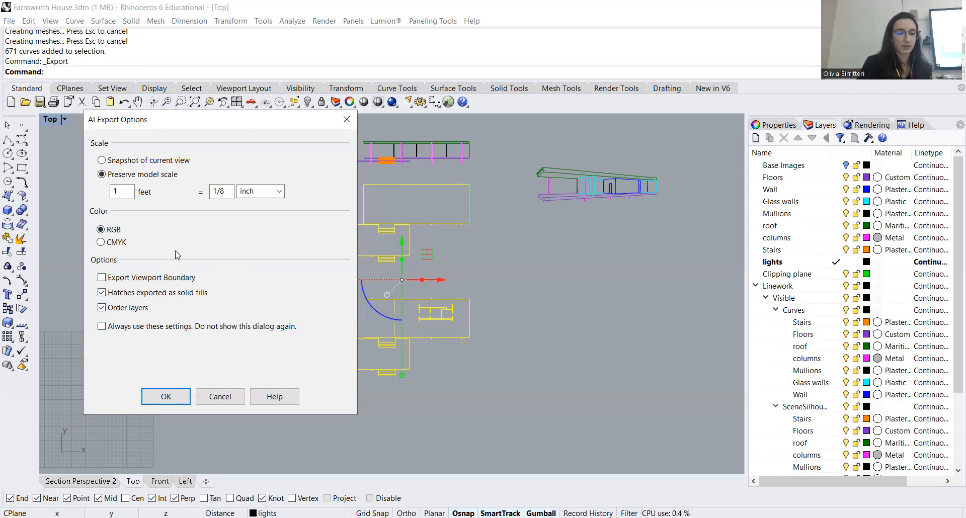
left_click(165, 396)
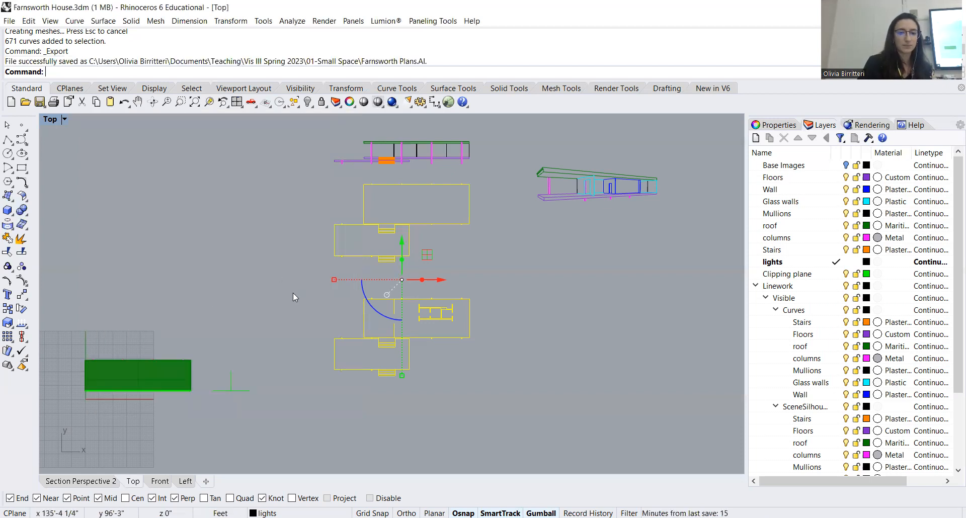
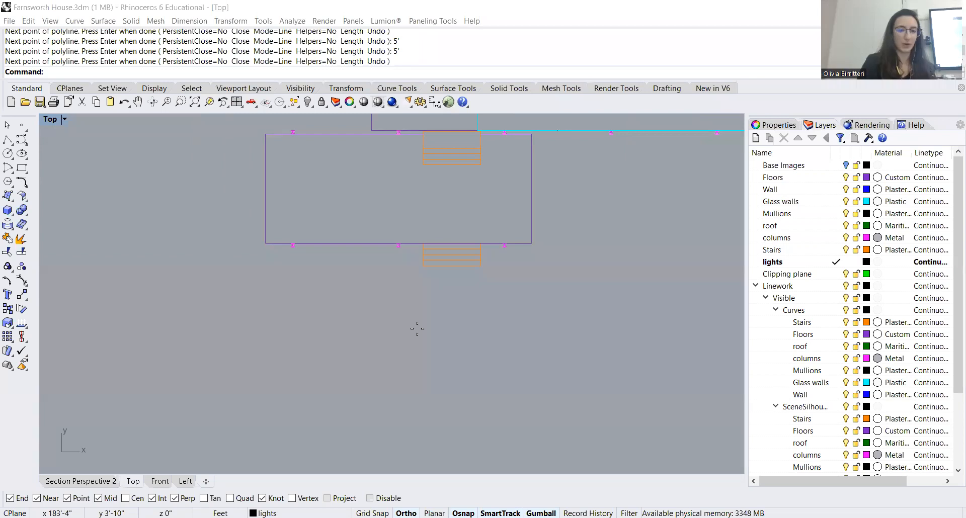
Start a scale bar polyline below the plan, aligned with the terrace's left edge, and draw a 5' horizontal segment
key("Return")
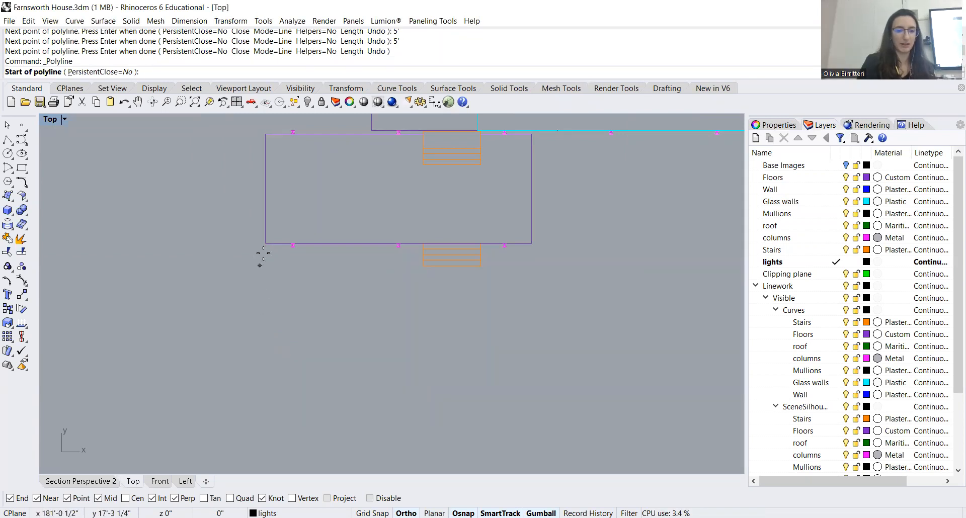
left_click(265, 333)
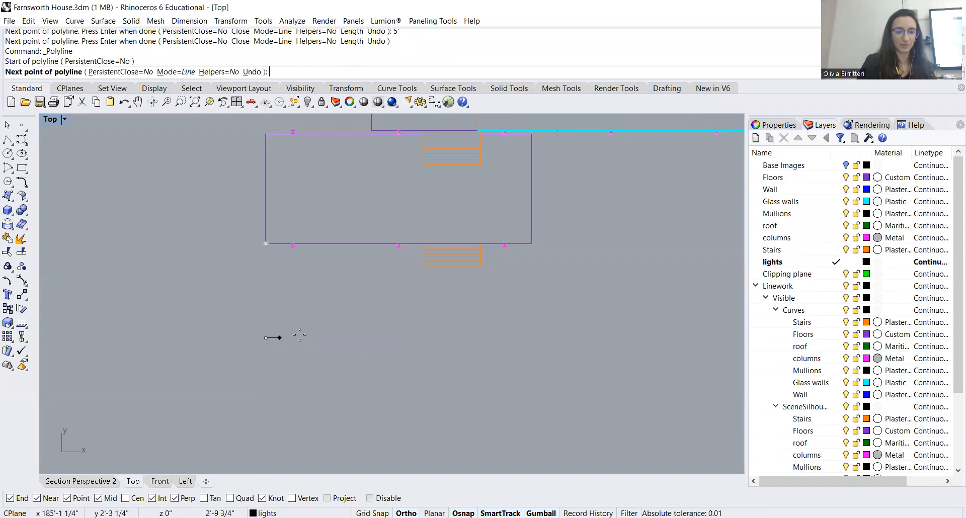
type("5'")
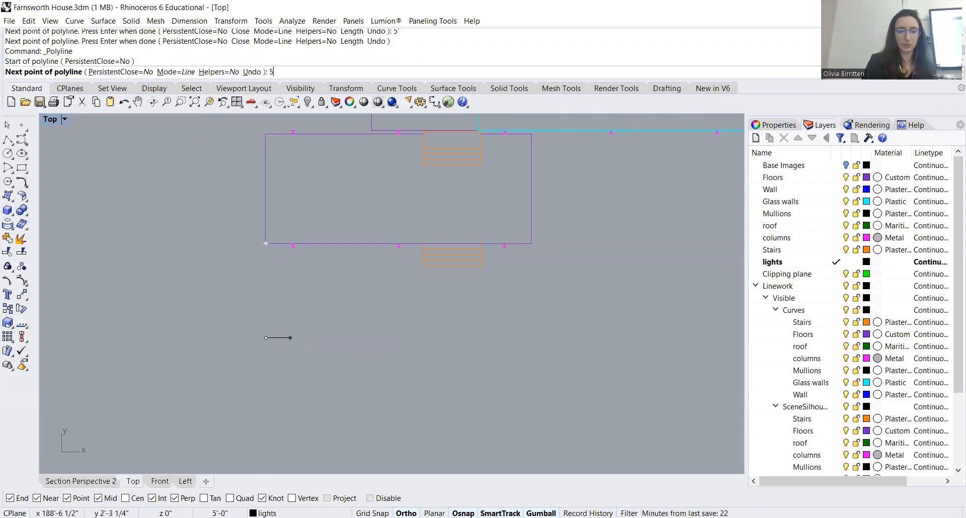
key("Return")
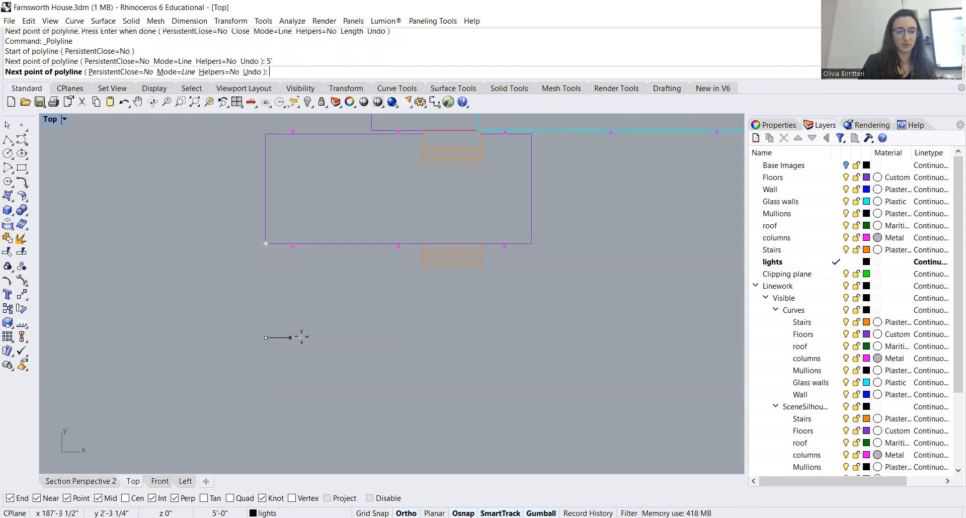
left_click(301, 337)
Continue the polyline with a step up of about 1'-4 1/2", a 5' horizontal segment and a drop back to the baseline
scroll(294, 336, "up", 3)
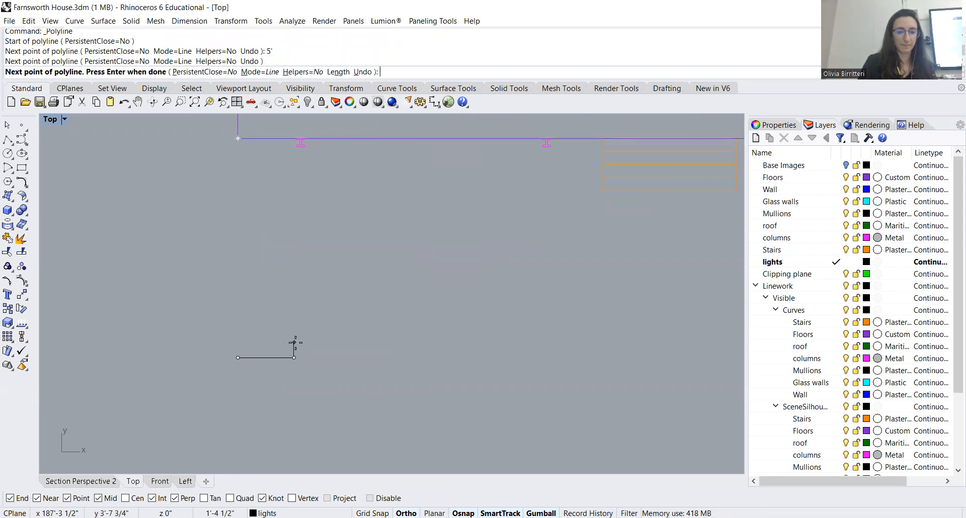
left_click(293, 342)
type("5'")
key("Return")
left_click(363, 342)
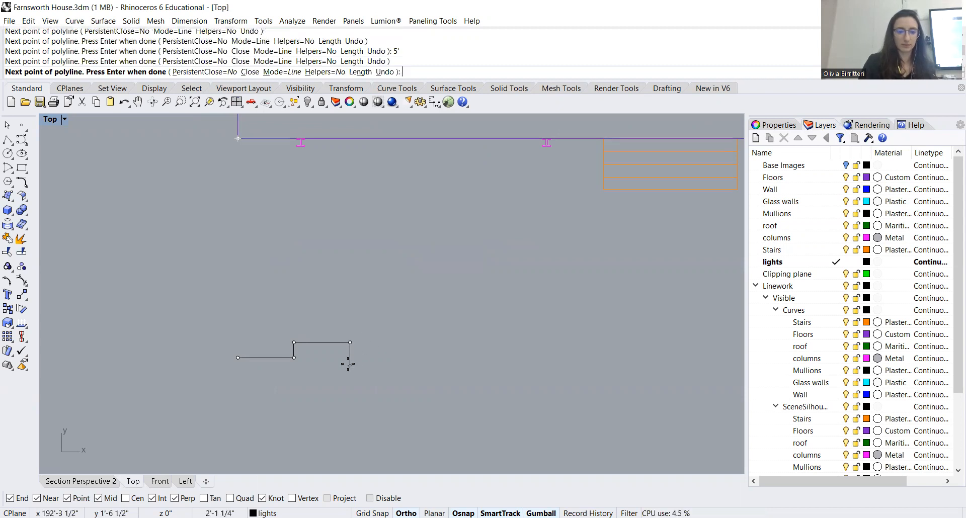
left_click(351, 357)
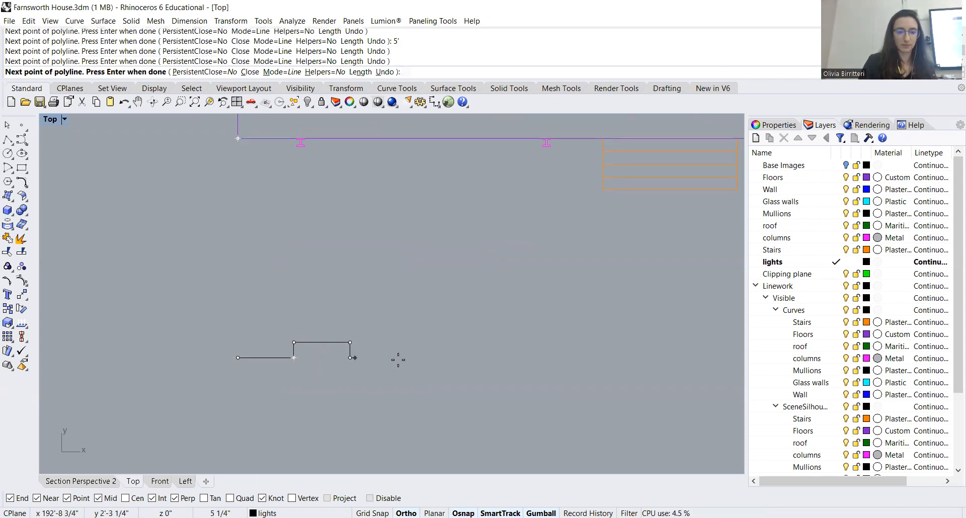
Try to continue the polyline with a third 5' horizontal segment along the baseline
type("5'")
key("Return")
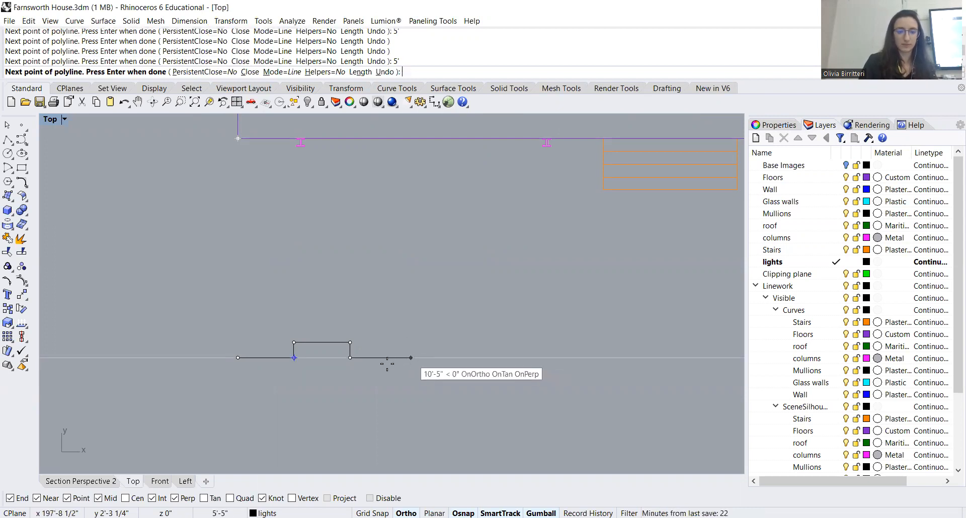
type("5")
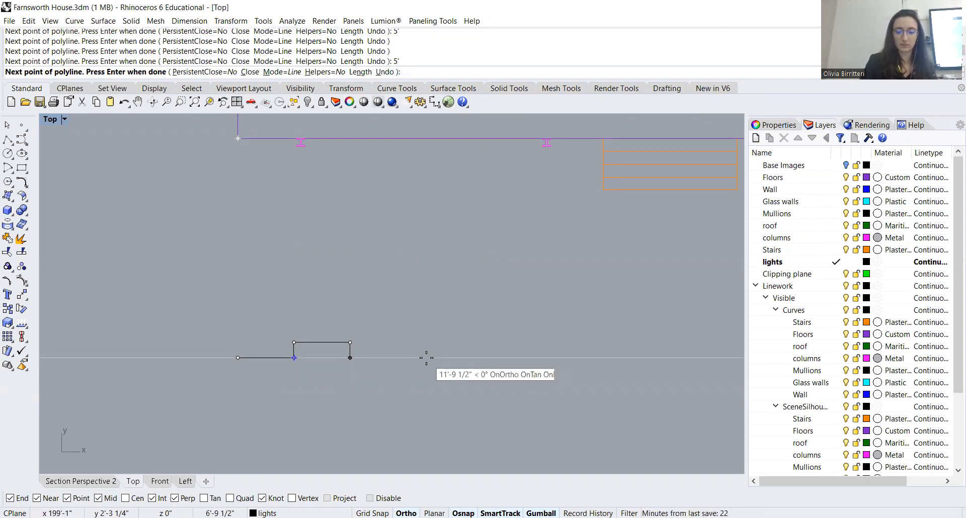
type("'")
key("Return")
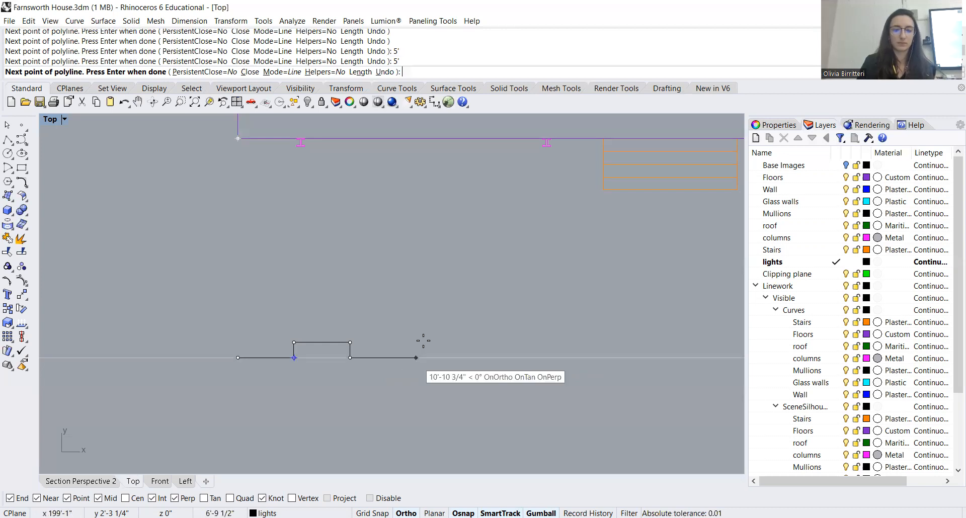
scroll(325, 346, "down", 2)
Draw a separate polyline from the scale bar's right end with a 5' horizontal segment and a vertical tick about 1'-4 1/2" high
left_click(8, 140)
left_click(340, 351)
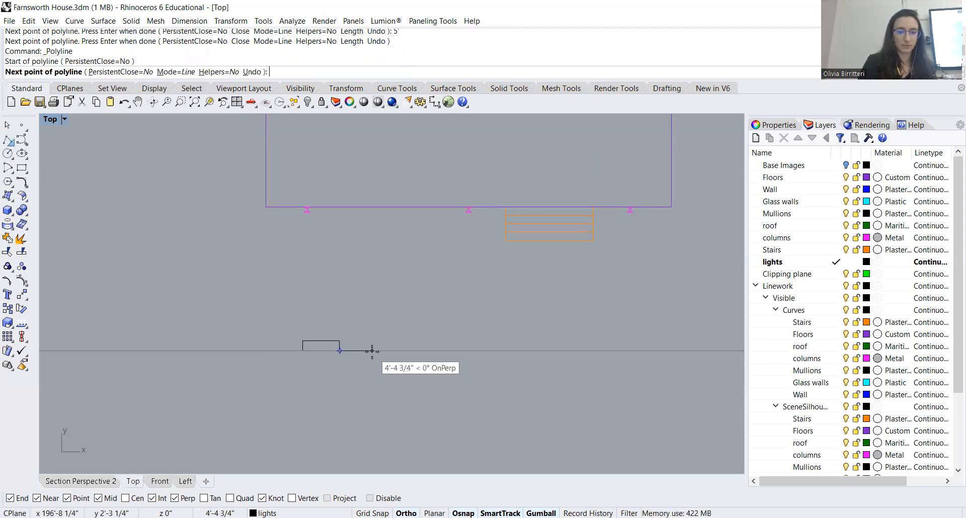
type("5'")
key("Return")
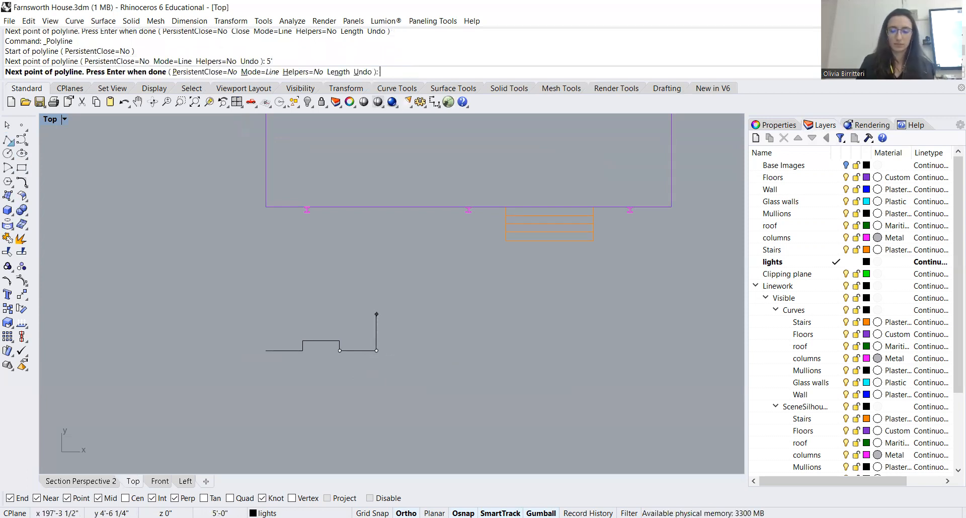
type("5'")
key("Return")
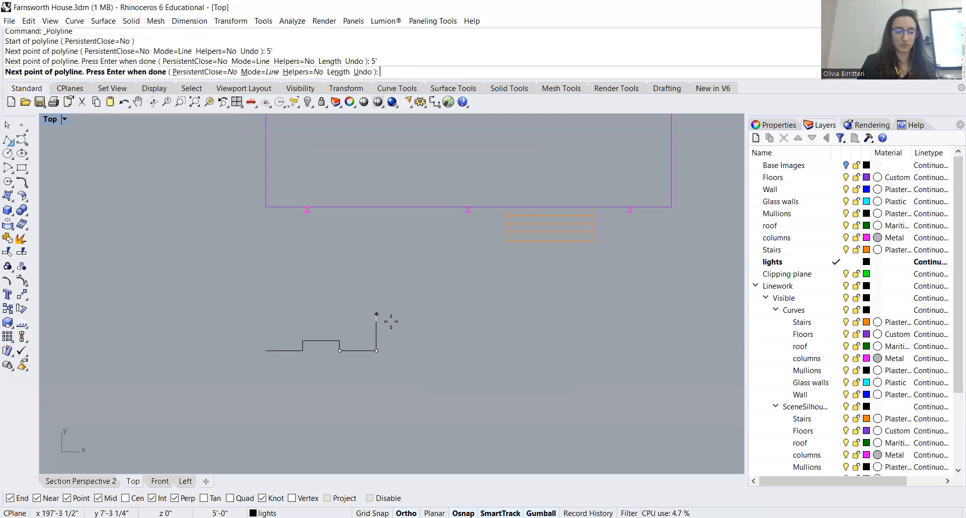
key("ctrl+z")
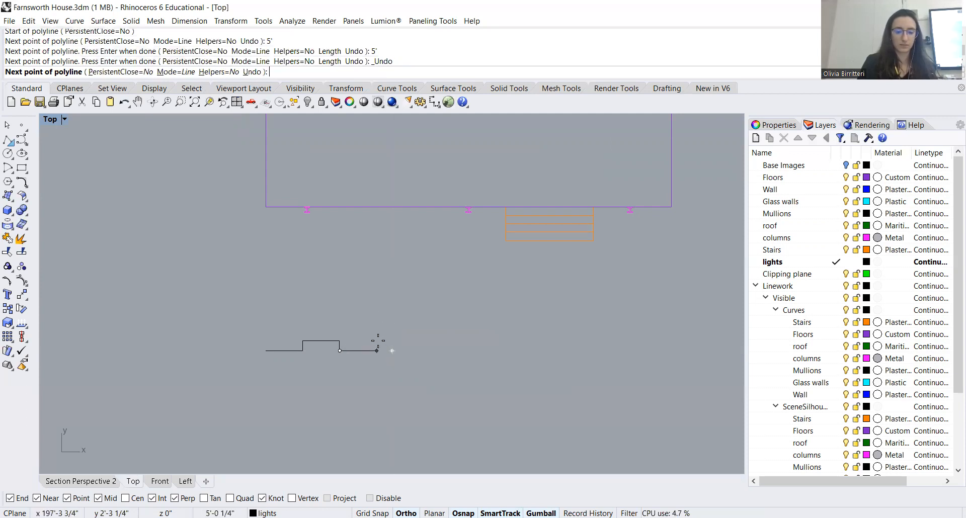
type("5'")
key("Return")
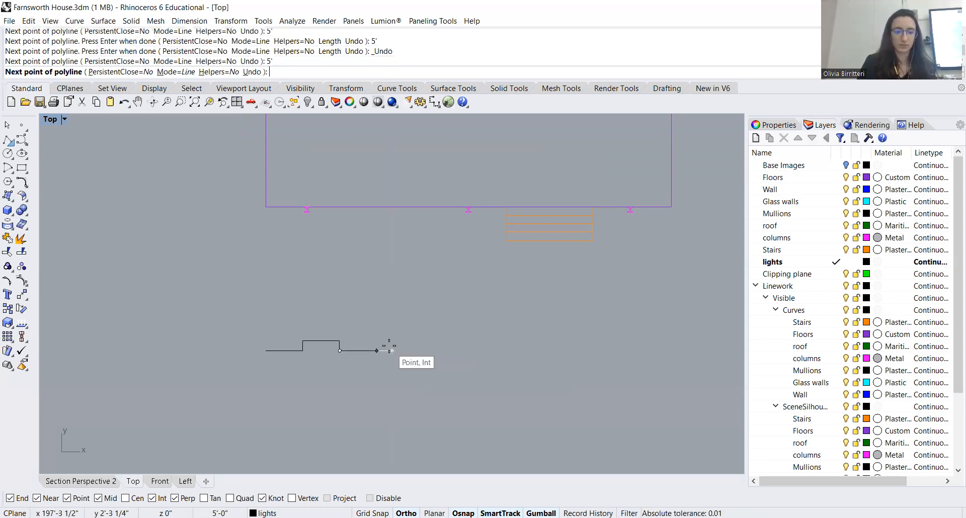
left_click(388, 346)
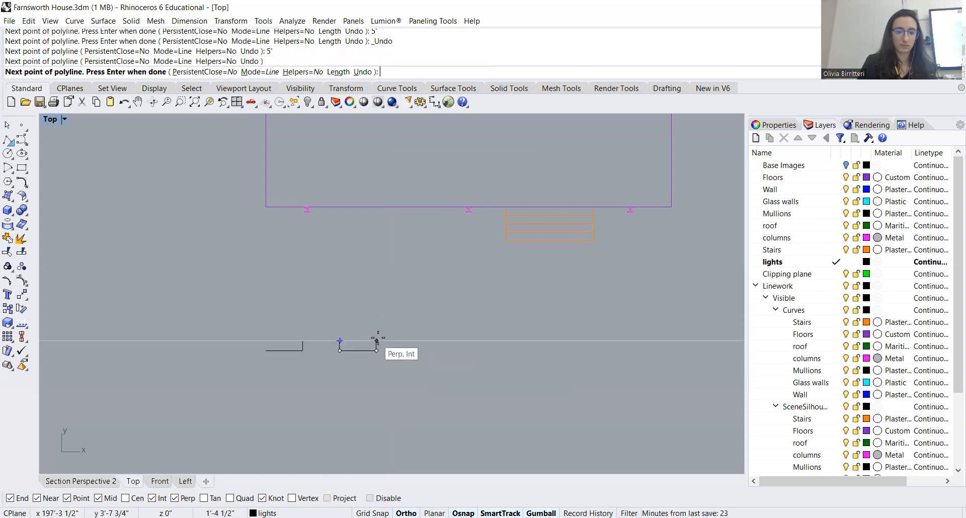
left_click(376, 342)
key("Return")
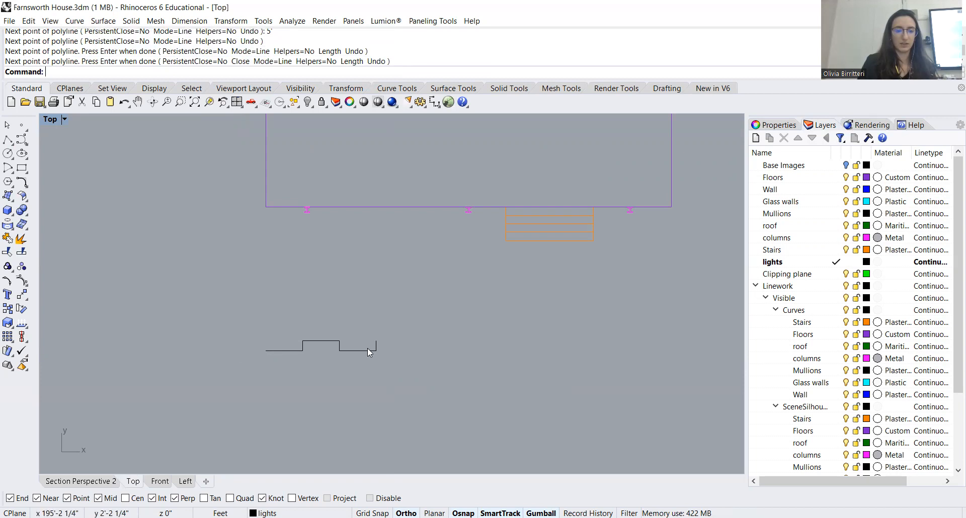
Place a text object reading 0, output as curves, just below the scale bar's left end
scroll(298, 334, "down", 1)
scroll(298, 333, "down", 2)
scroll(255, 327, "up", 2)
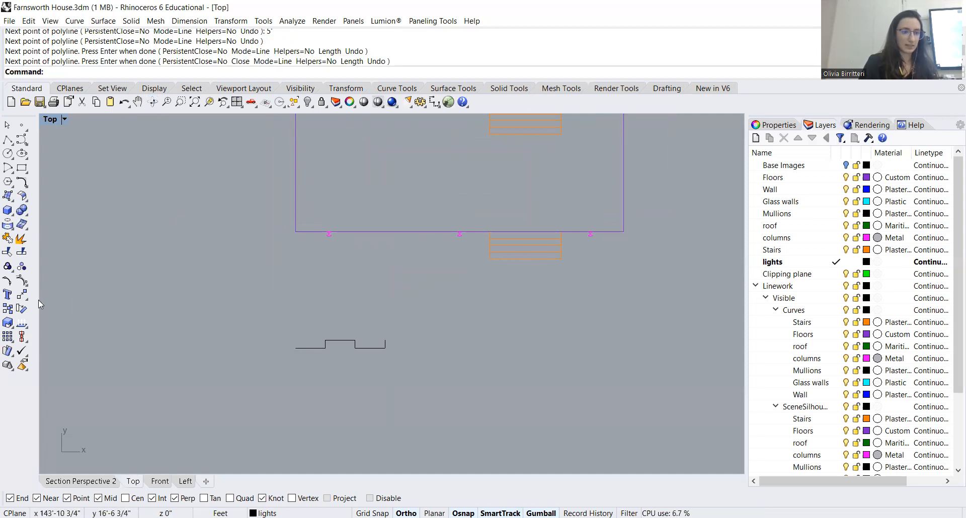
left_click(7, 295)
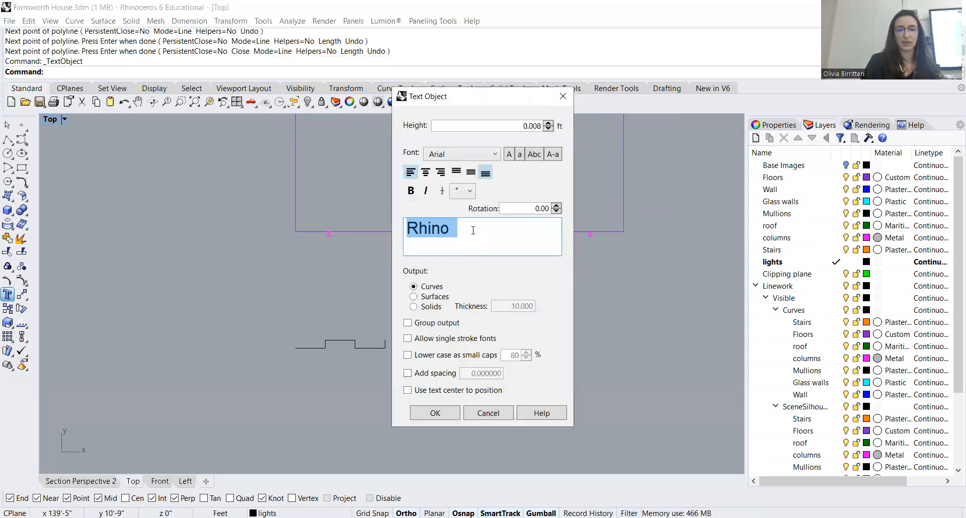
type("0")
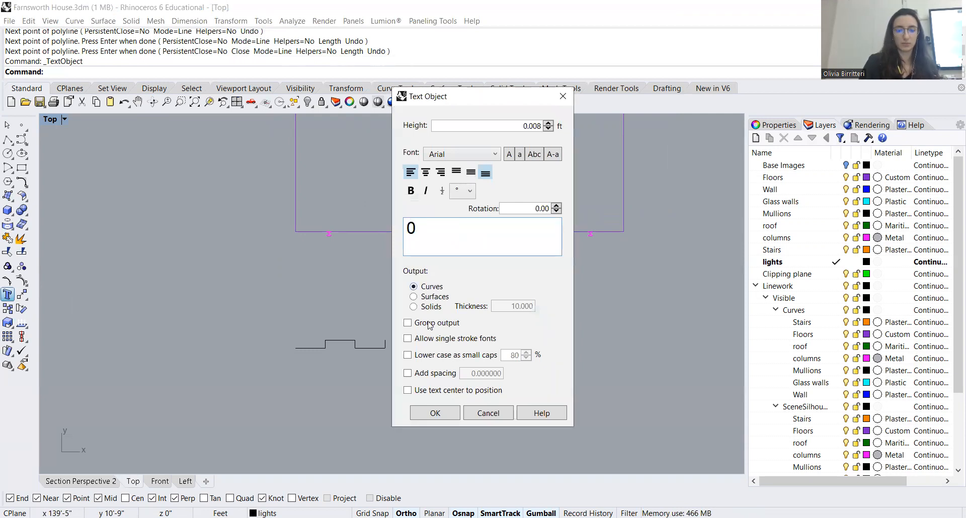
left_click(434, 413)
scroll(281, 348, "up", 6)
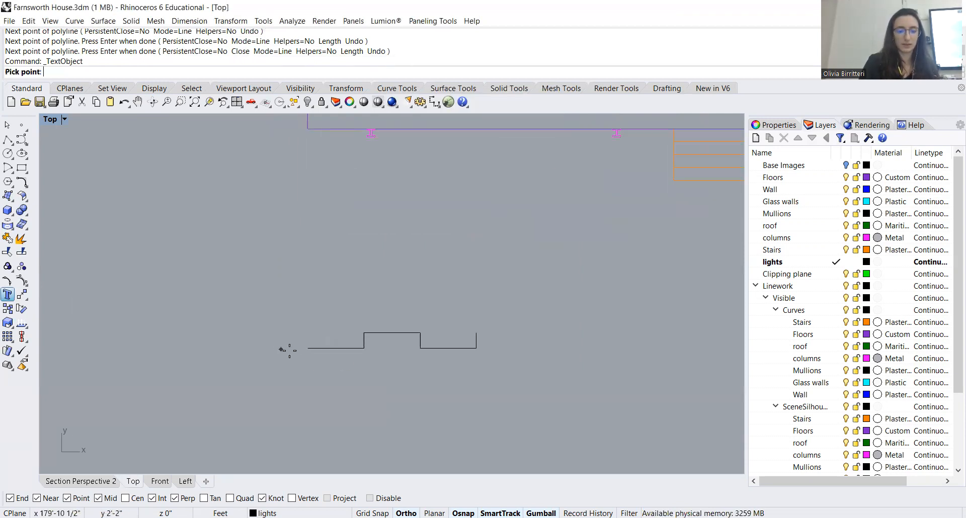
left_click(308, 353)
Place another 0 text object with a height of 1 ft at the scale bar's left end
scroll(292, 332, "down", 5)
scroll(352, 330, "down", 7)
scroll(328, 335, "up", 5)
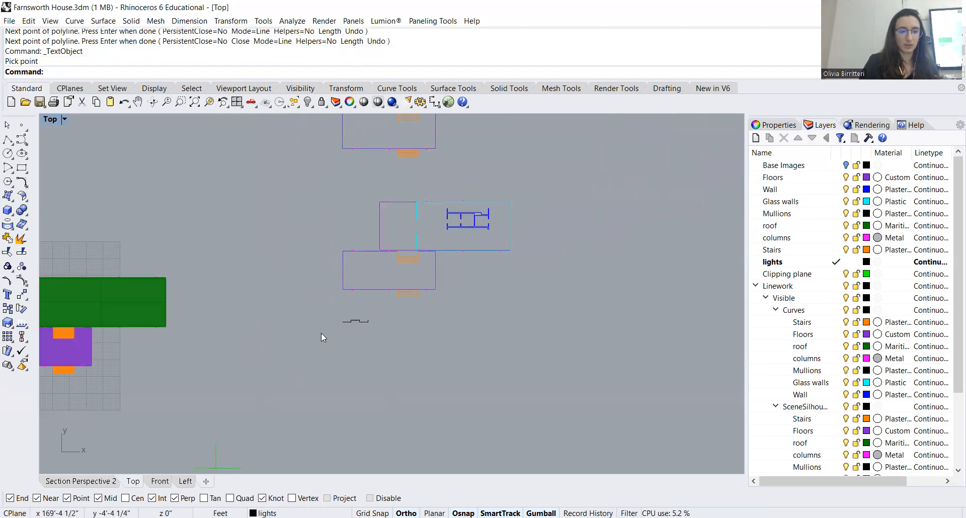
scroll(322, 335, "up", 2)
key("Up")
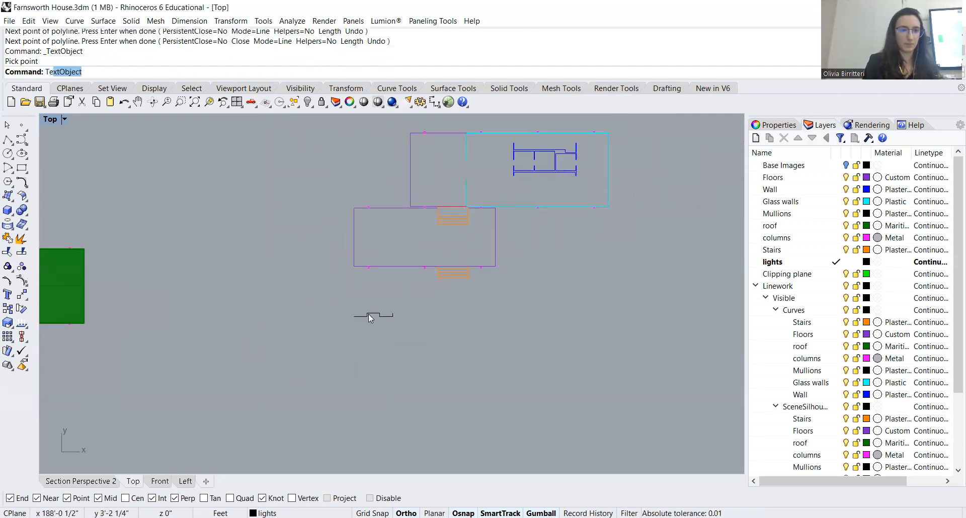
key("Return")
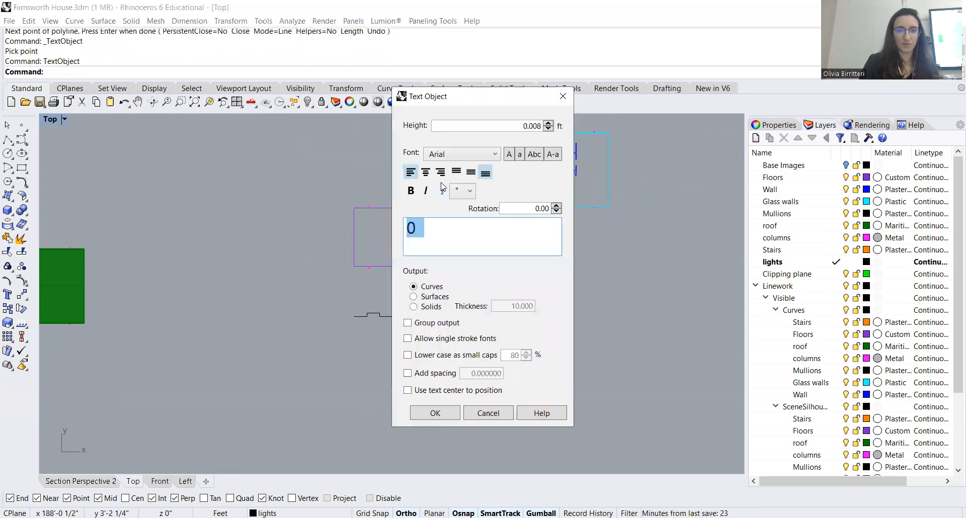
double_click(519, 126)
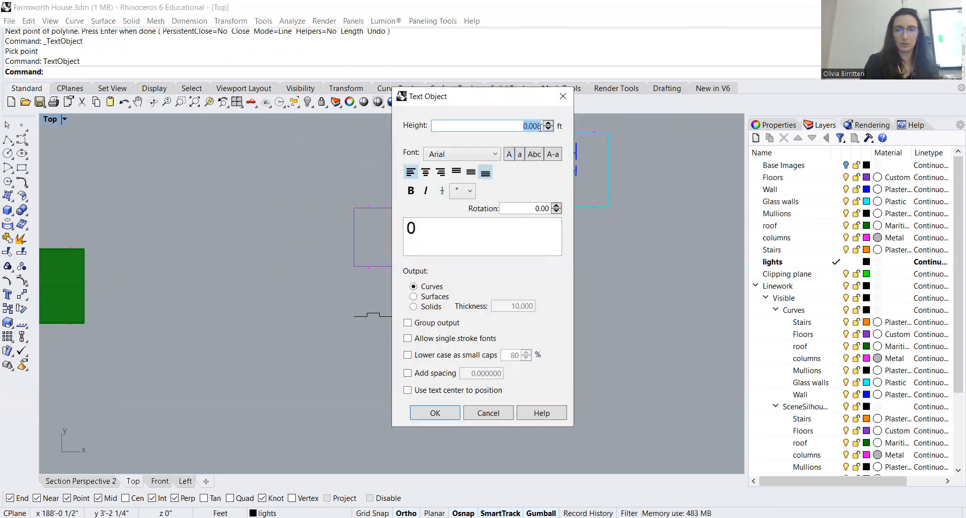
type("1")
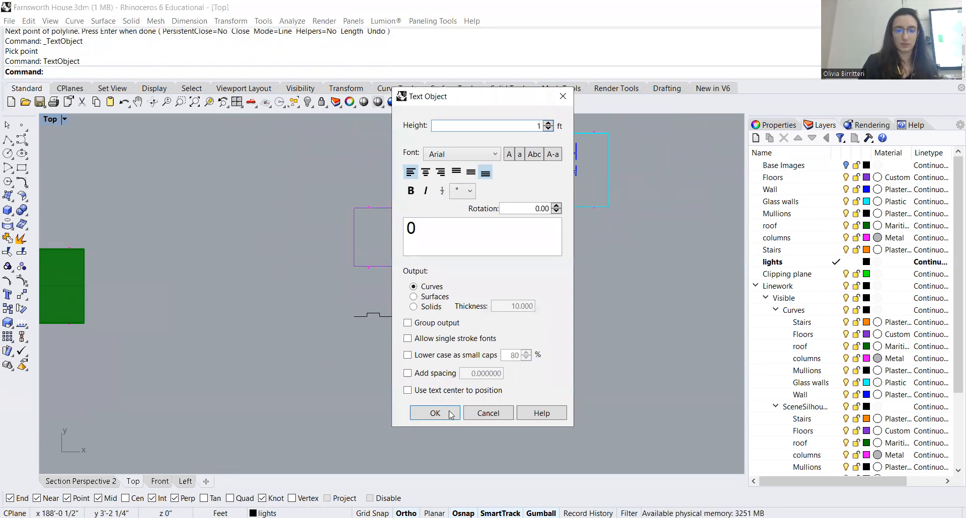
key("Return")
left_click(354, 315)
scroll(347, 320, "up", 3)
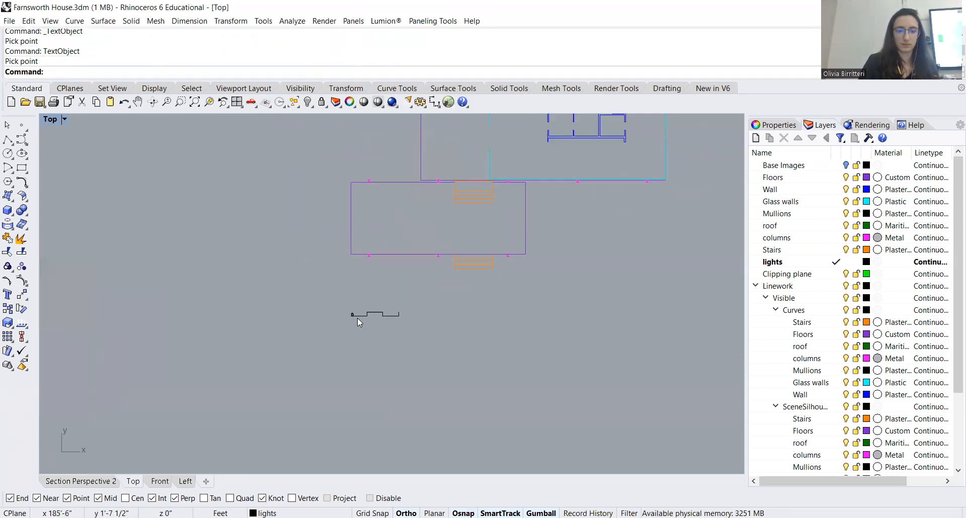
Select both curves of the 1 ft high 0 and move them just below the scale bar's left end
scroll(346, 320, "up", 6)
left_click(363, 319)
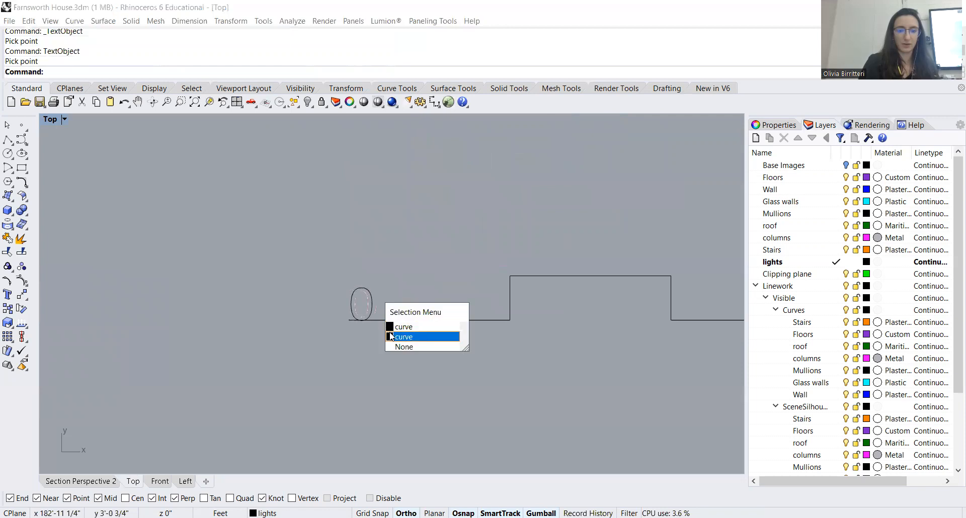
left_click(405, 327)
left_click(368, 313, "shift")
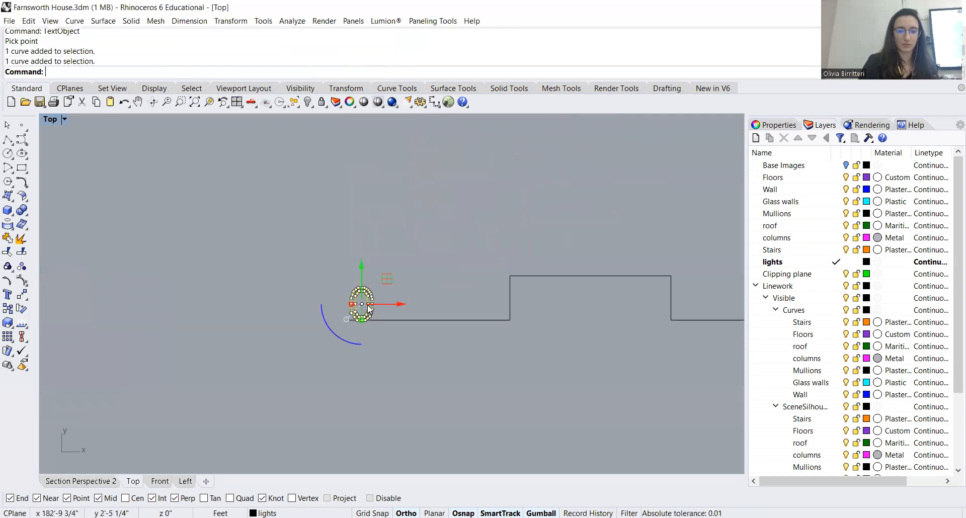
left_click_drag(383, 282, 361, 335)
left_click(381, 326)
Place a text object reading 5, output as curves, just above the scale bar's first step up
scroll(277, 298, "down", 6)
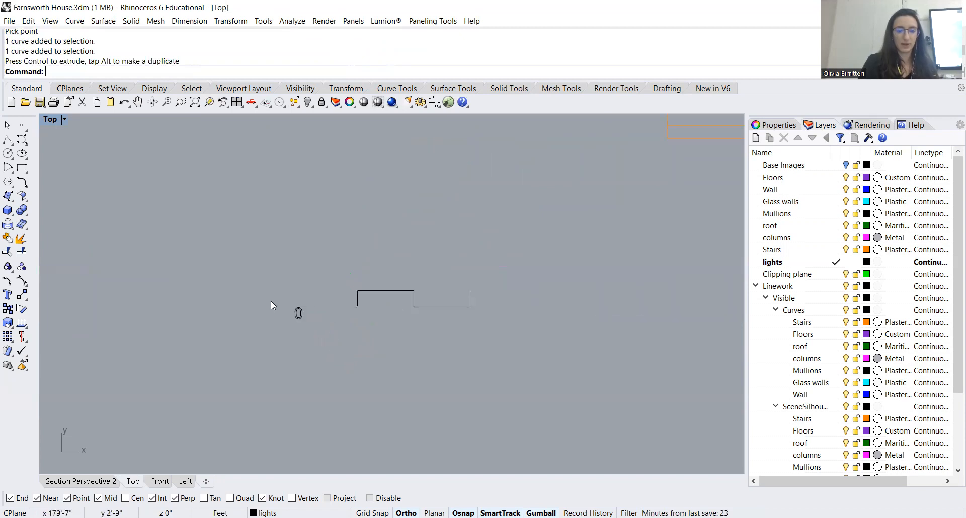
key("Up")
key("Return")
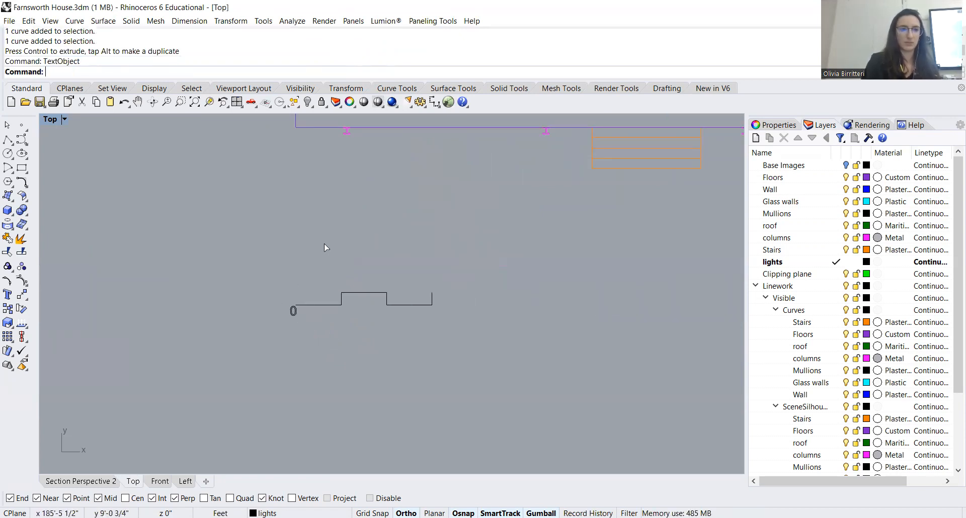
type("5")
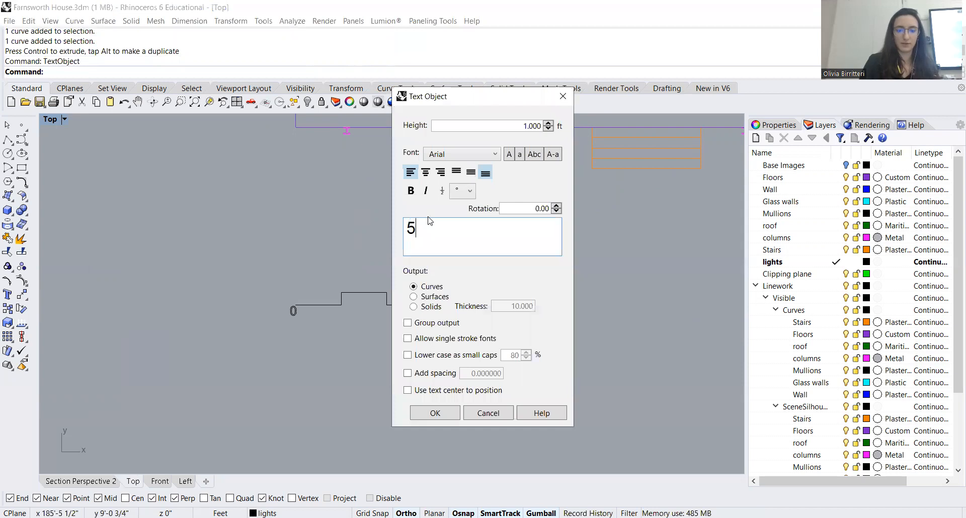
left_click(433, 413)
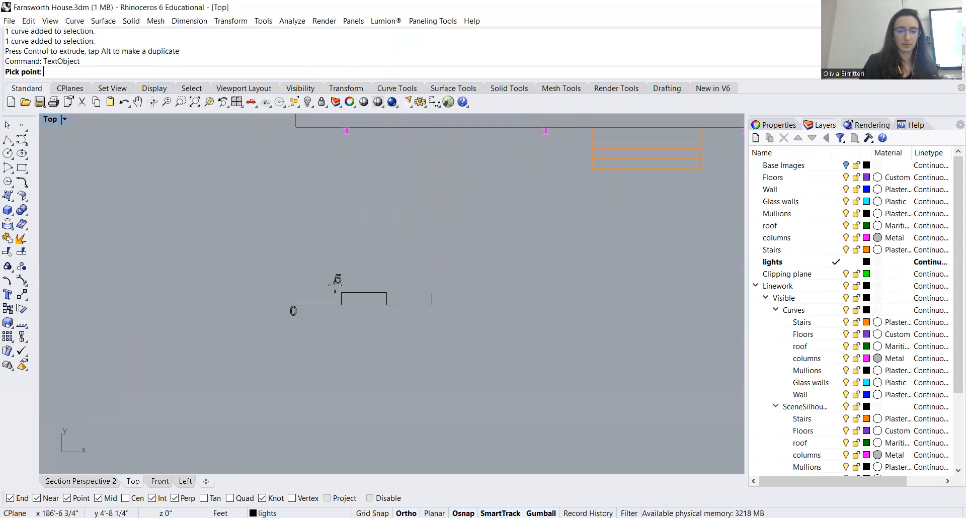
scroll(335, 286, "up", 5)
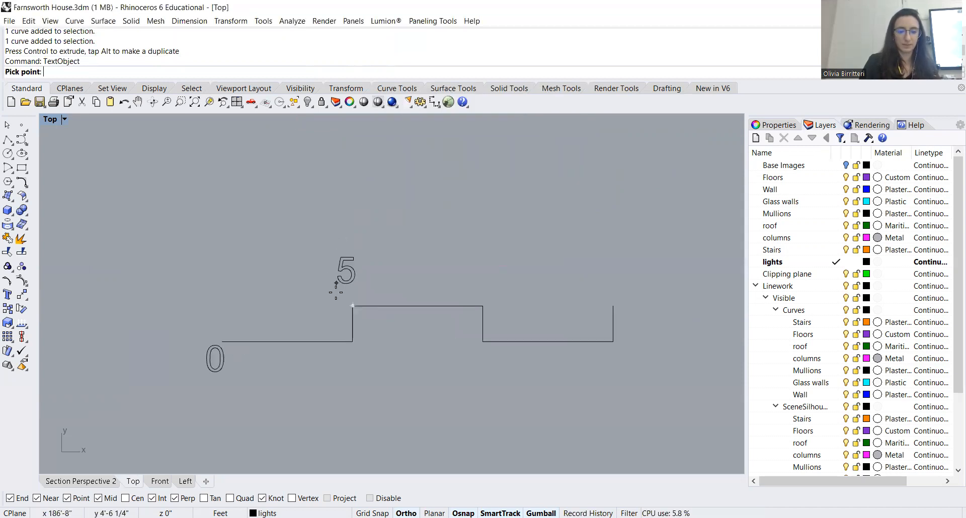
left_click(338, 300)
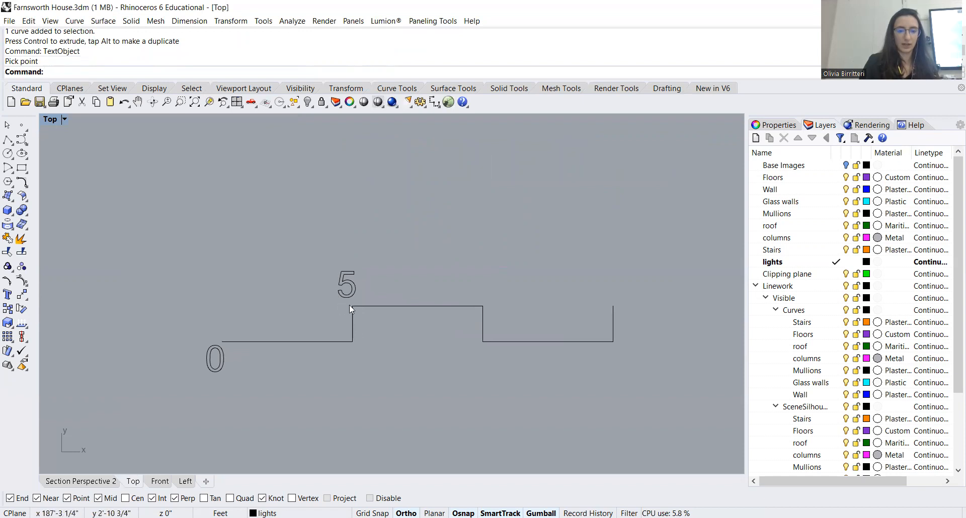
Place a text object reading 10, 1 ft high and output as curves, just below the scale bar's step down
scroll(345, 293, "down", 4)
key("Return")
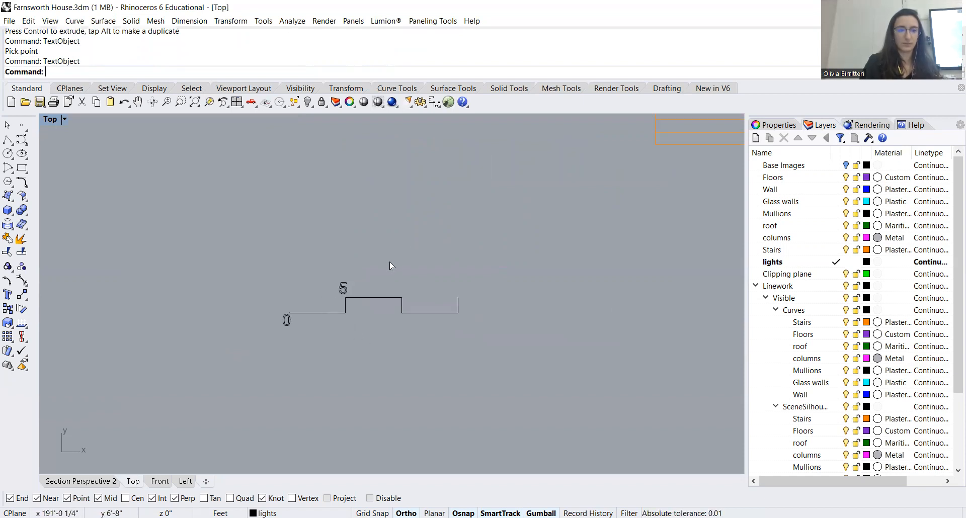
key("BackSpace")
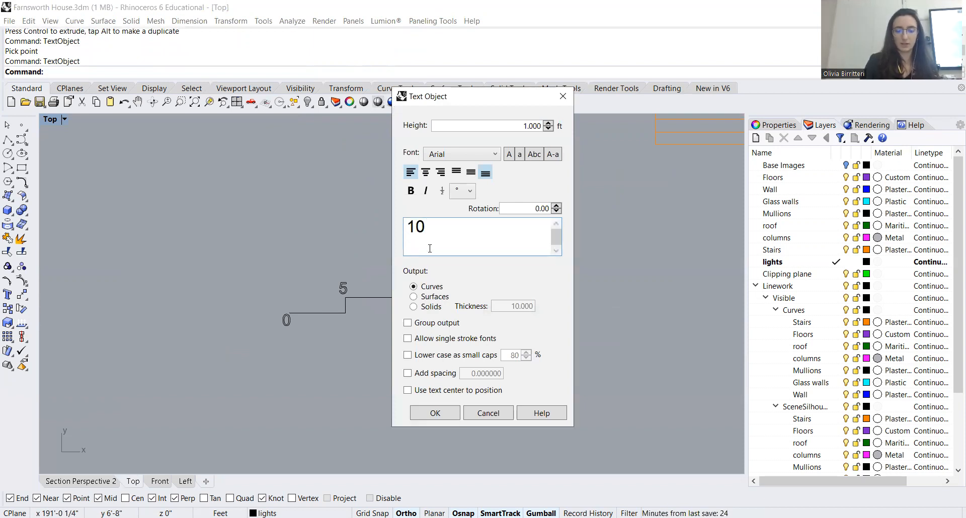
left_click(418, 411)
scroll(402, 280, "up", 5)
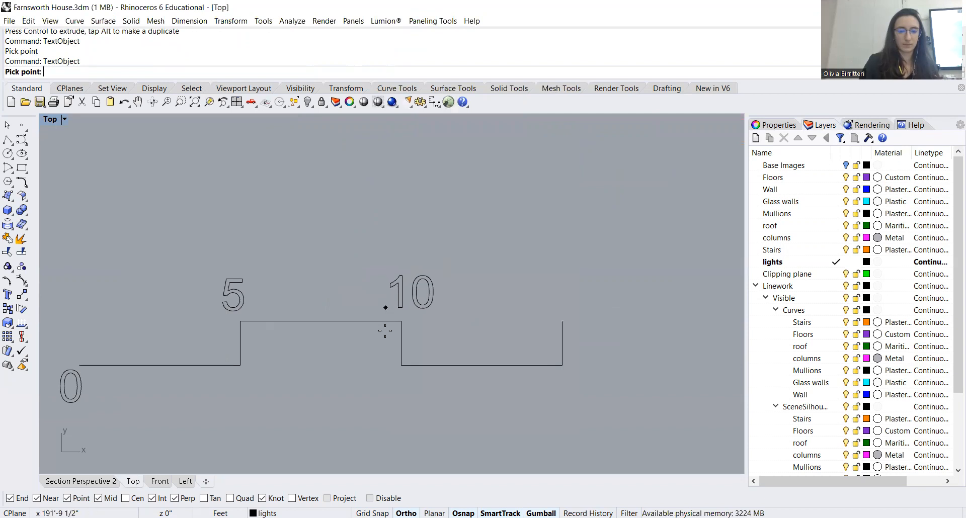
left_click(376, 405)
Place a text object reading 15, 1 ft high and output as curves, just above the scale bar's right end
scroll(297, 268, "down", 5)
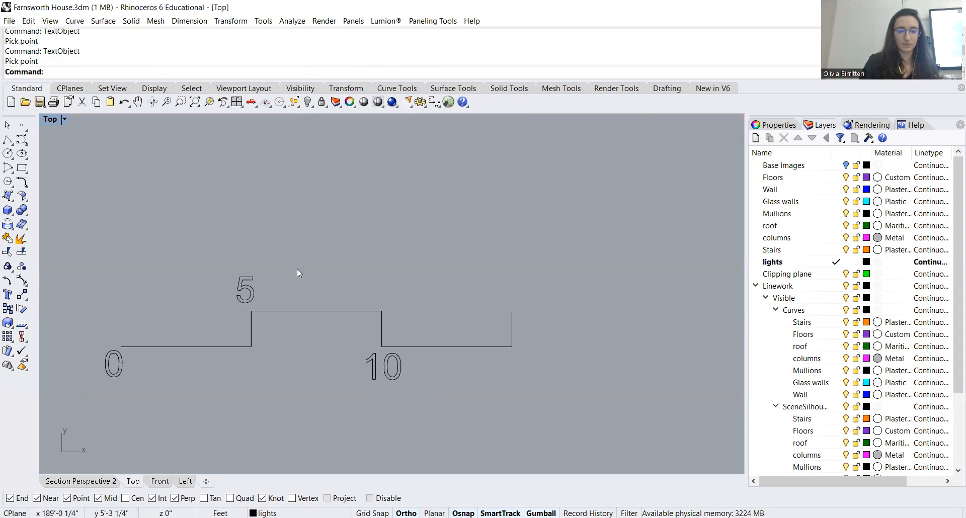
key("Return")
left_click(435, 233)
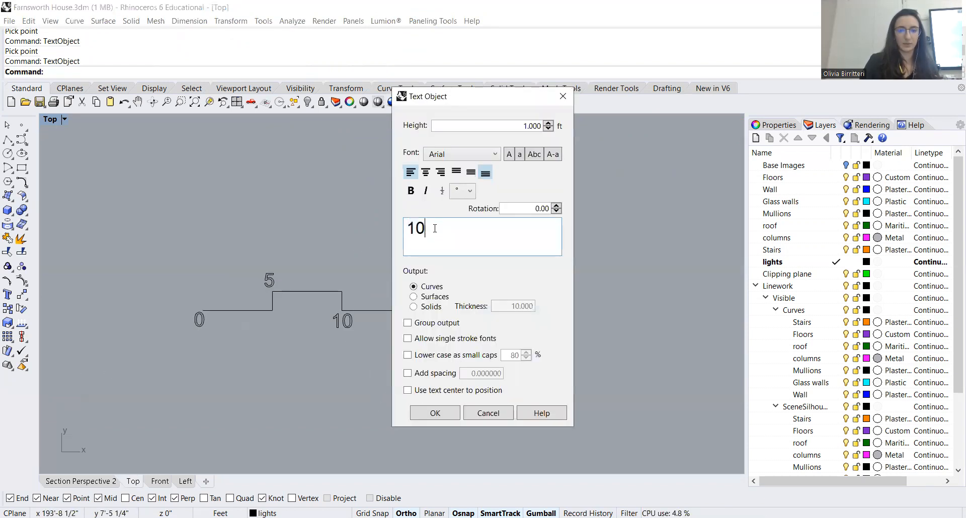
key("BackSpace")
type("5")
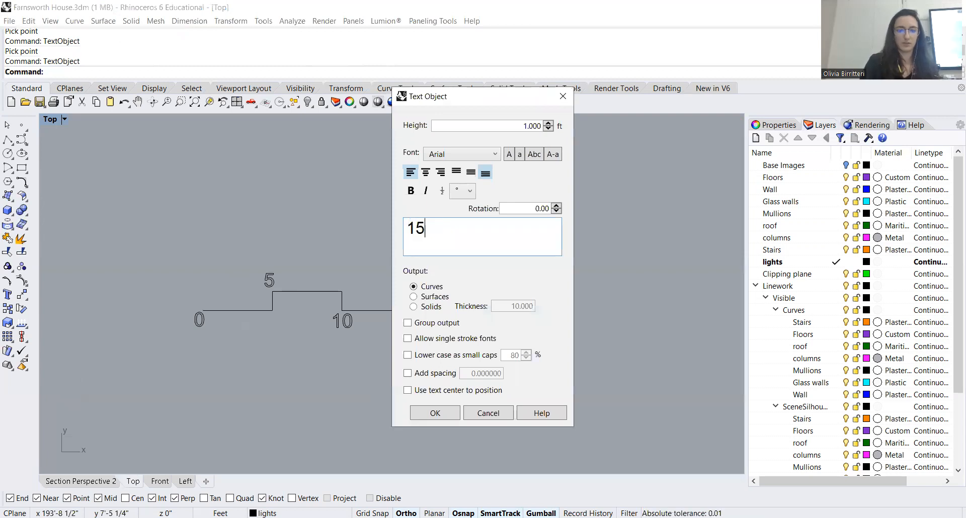
left_click(435, 412)
scroll(399, 281, "up", 4)
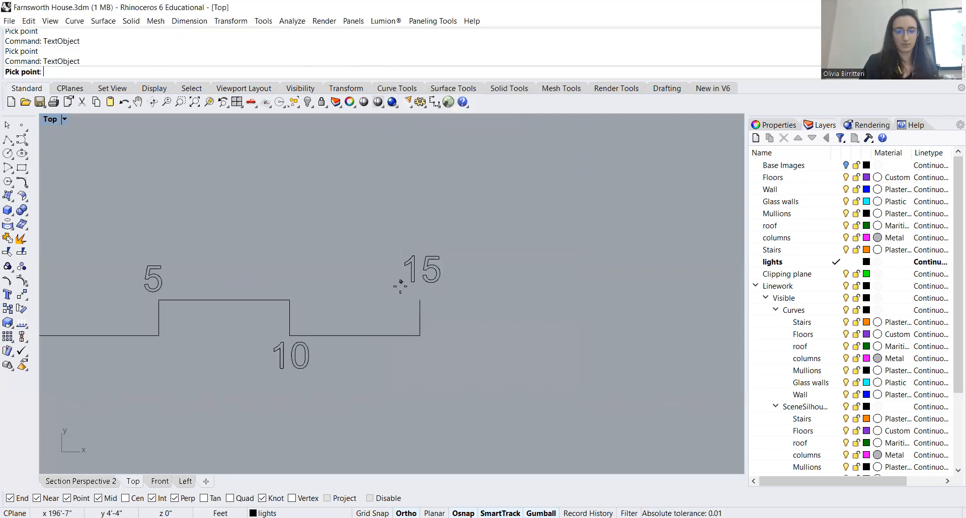
left_click(400, 287)
Select all curves of the roof plan, the floor plan and the labelled scale bar together
scroll(424, 297, "down", 4)
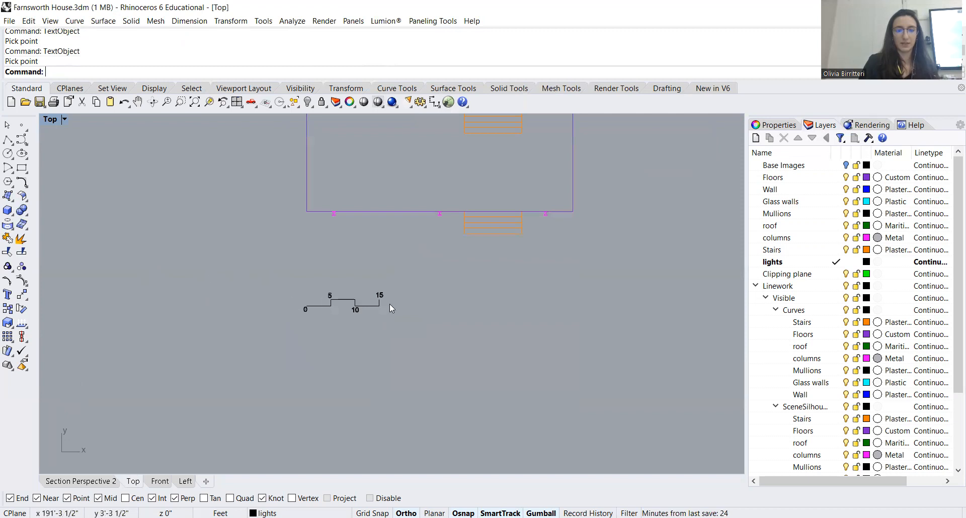
scroll(288, 334, "down", 6)
left_click_drag(478, 288, 386, 336)
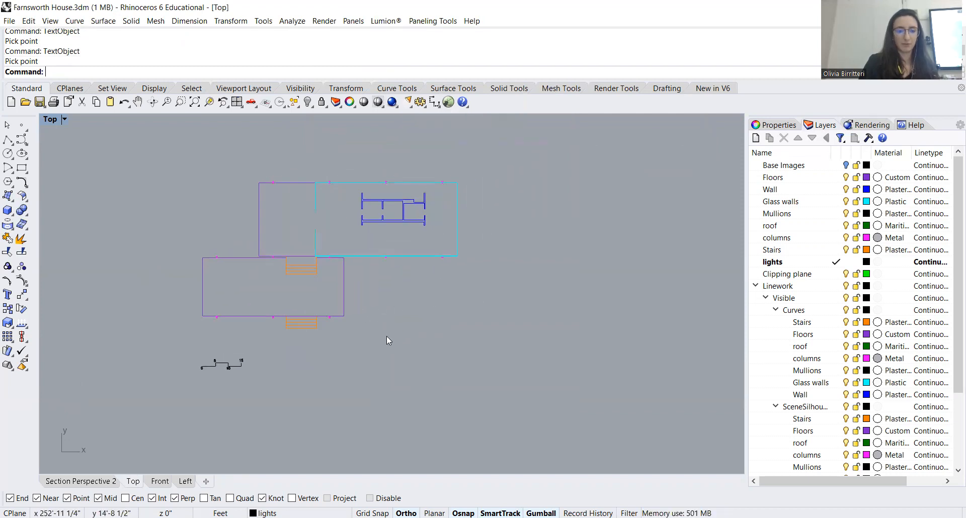
scroll(389, 352, "down", 5)
left_click_drag(423, 394, 275, 189)
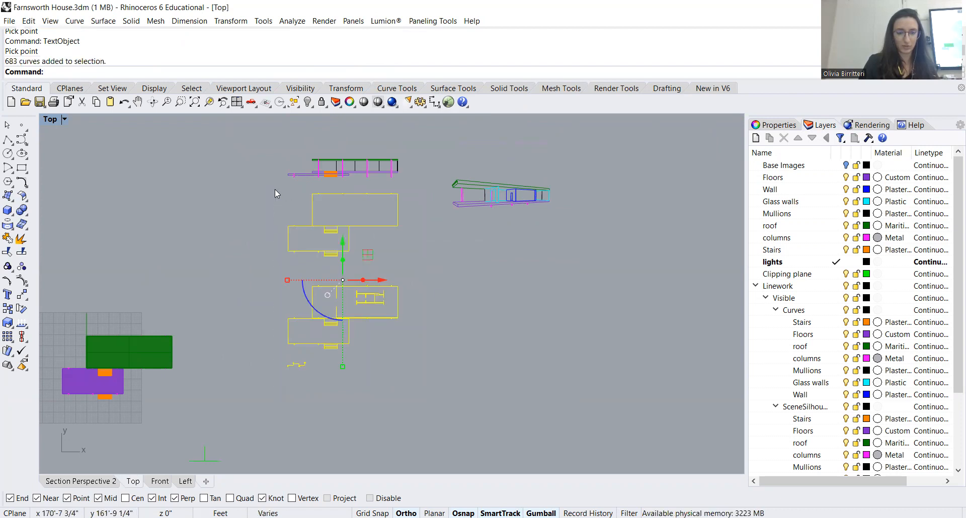
left_click(10, 21)
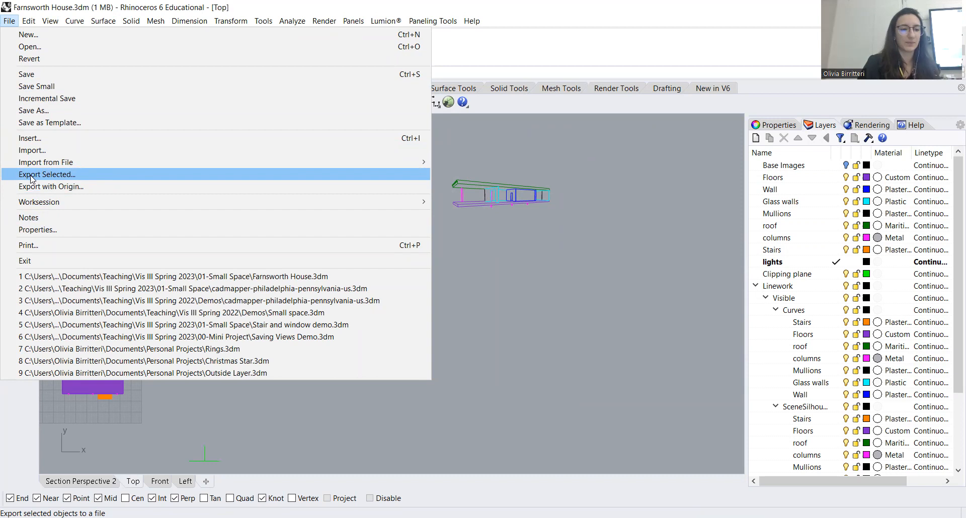
left_click(563, 317)
left_click_drag(419, 373, 266, 189)
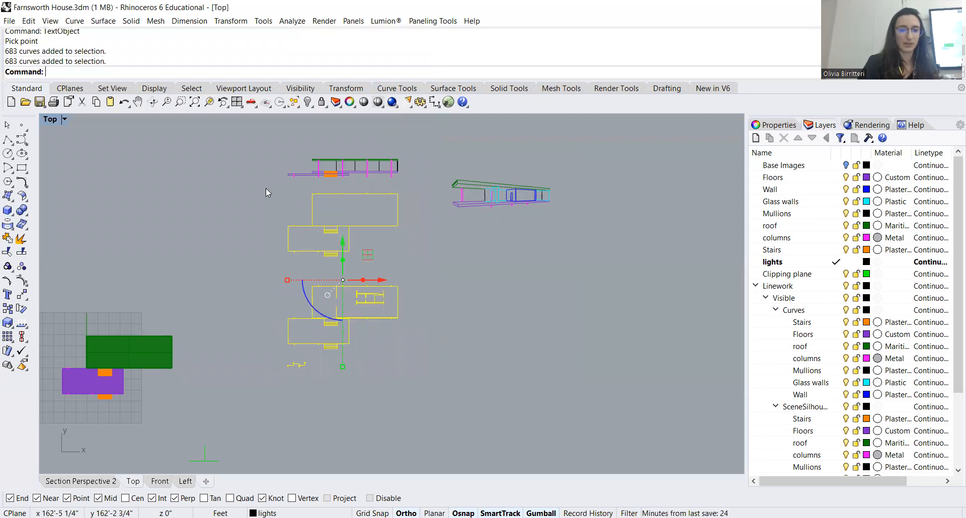
Export the selected curves to Adobe Illustrator, replacing Farnsworth Plans 2.AI, with the scale set to Snapshot of current view
left_click(9, 21)
left_click(47, 174)
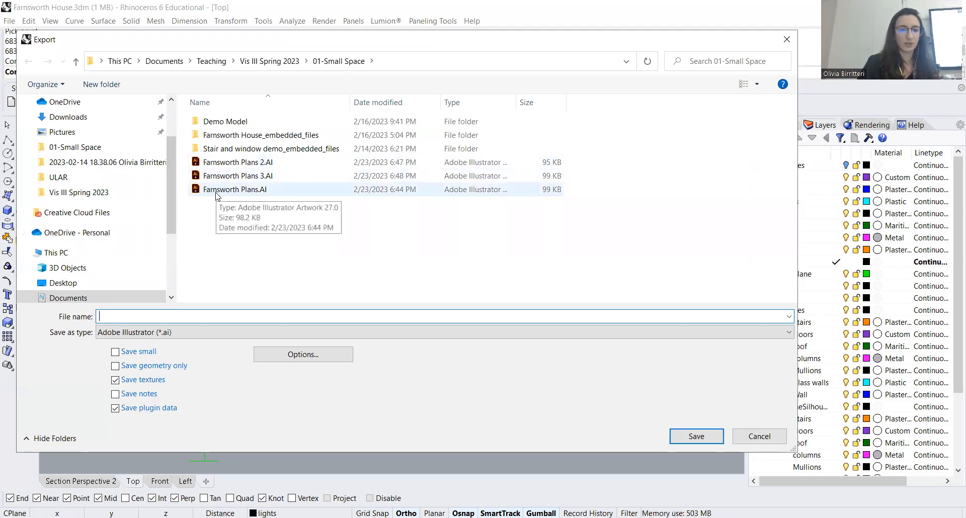
left_click(228, 164)
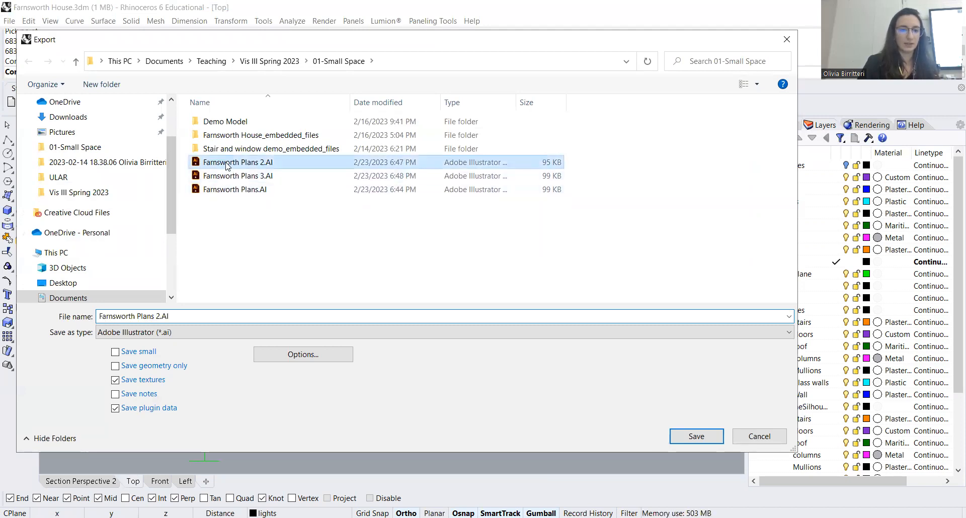
left_click(696, 436)
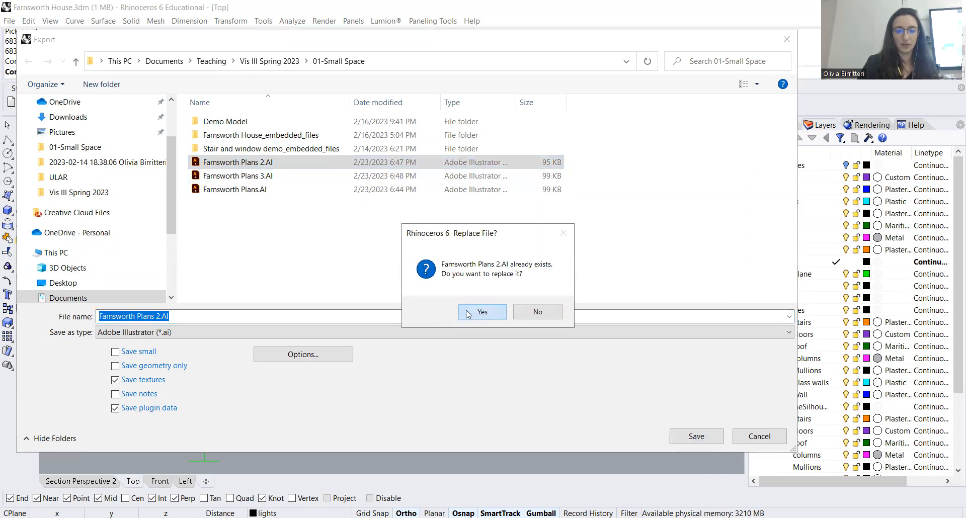
key("Return")
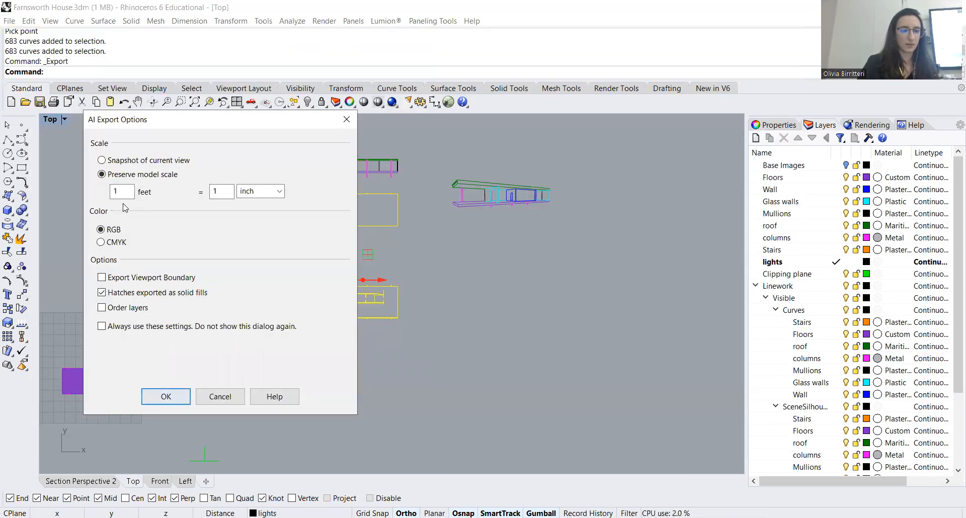
left_click(102, 160)
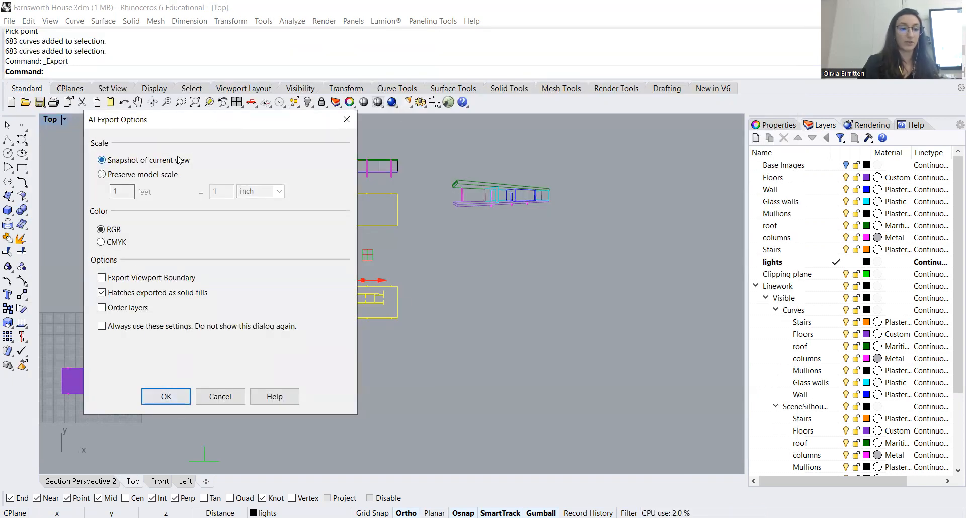
left_click(165, 397)
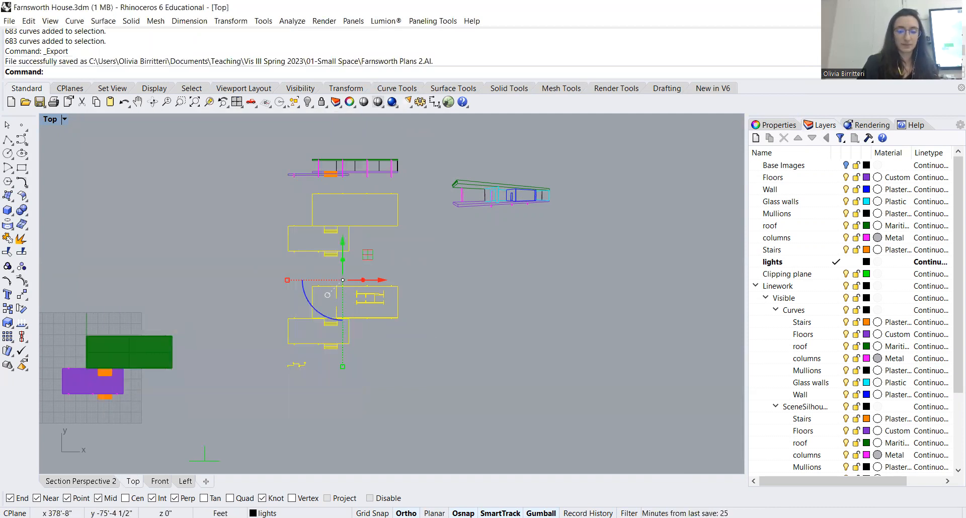
Switch to Illustrator and open Farnsworth Plans 2.AI to inspect the exported plans and scale bar
key("alt+Tab")
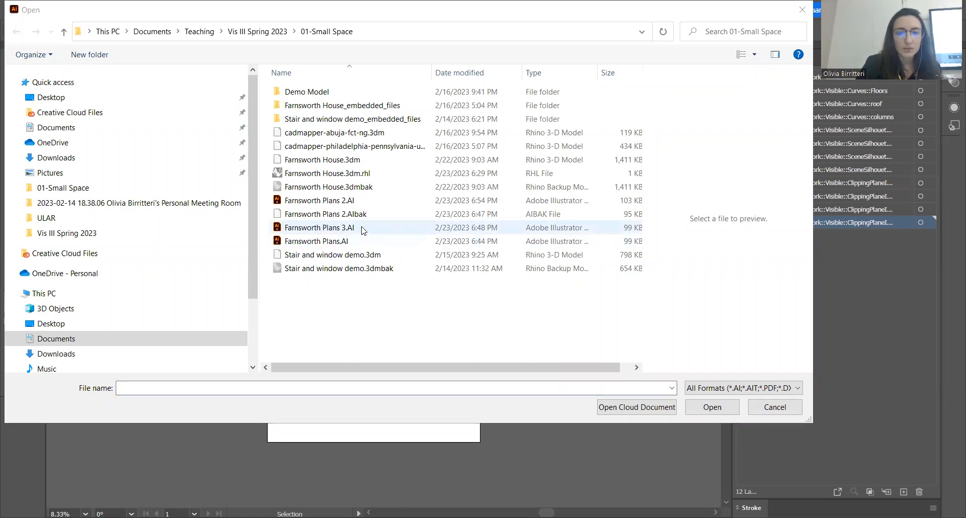
left_click(366, 200)
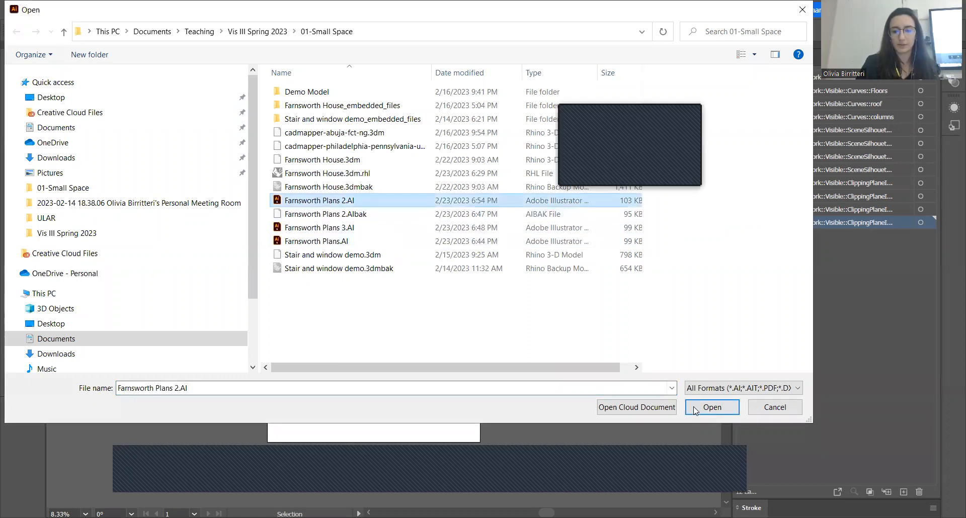
left_click(711, 407)
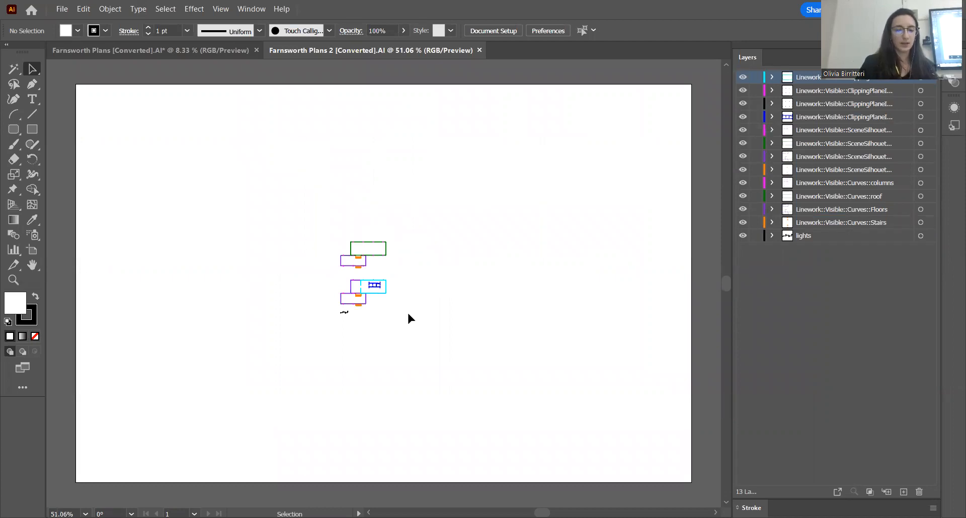
scroll(354, 297, "up", 5)
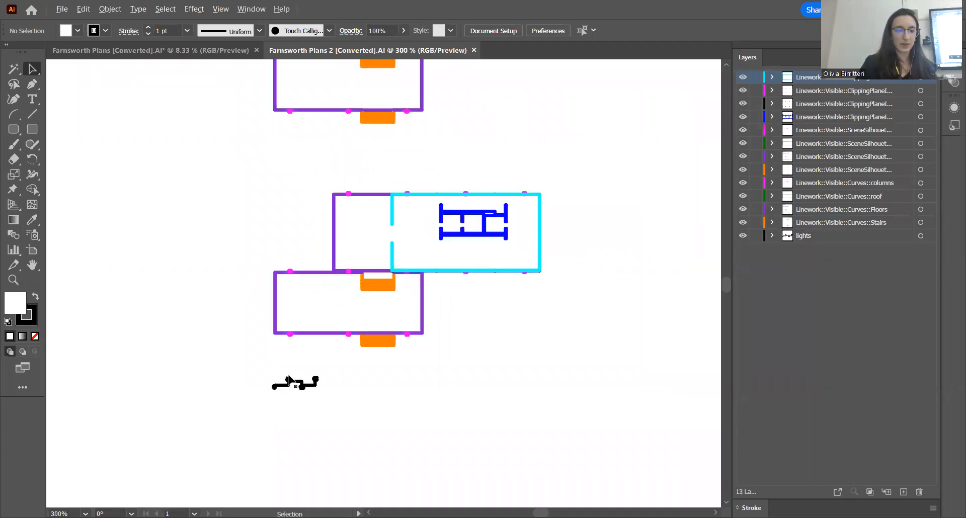
scroll(288, 375, "down", 1)
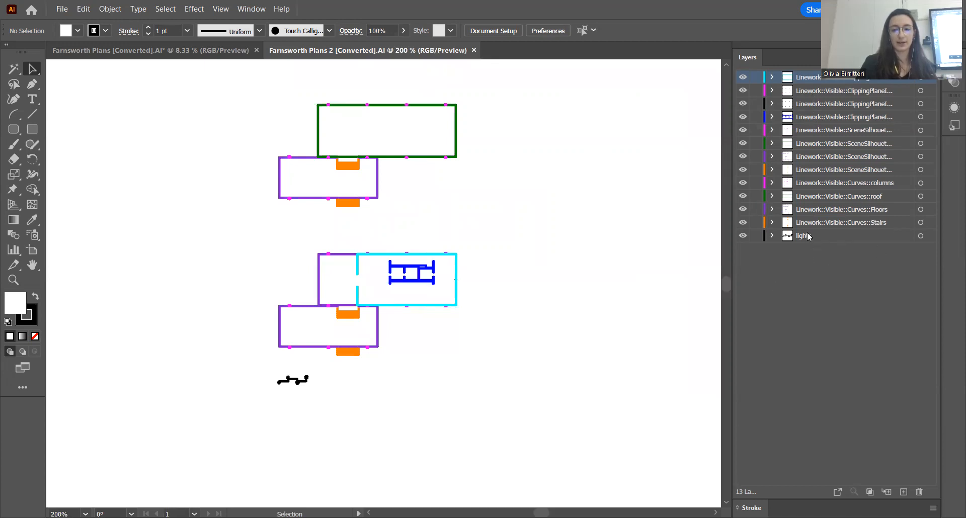
Toggle the visibility of the topmost cyan linework layer off and on to check which plan lines it holds
left_click(834, 223)
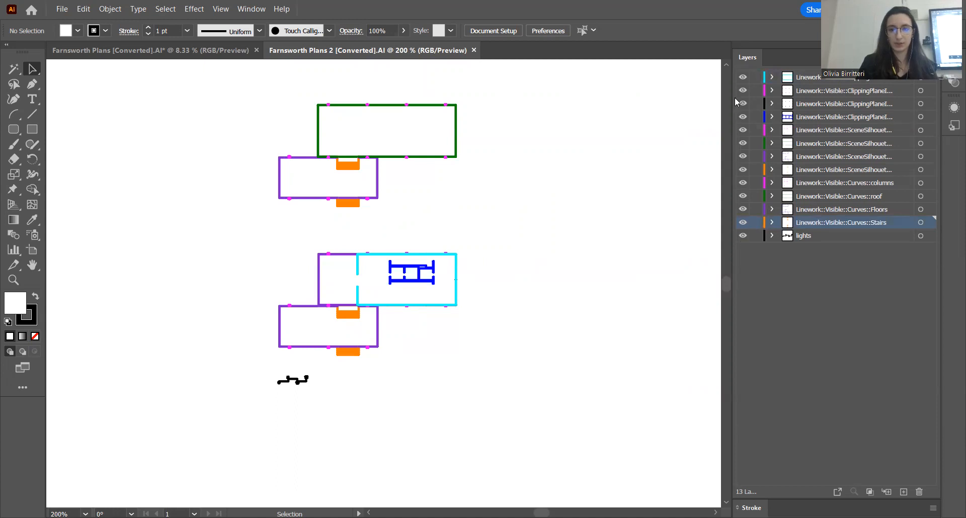
left_click(850, 79)
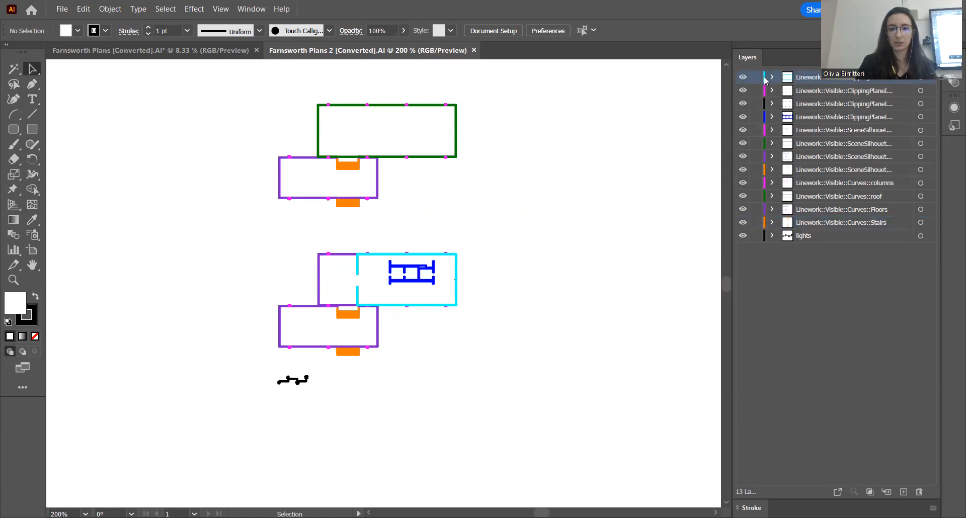
left_click(742, 78)
left_click(742, 78)
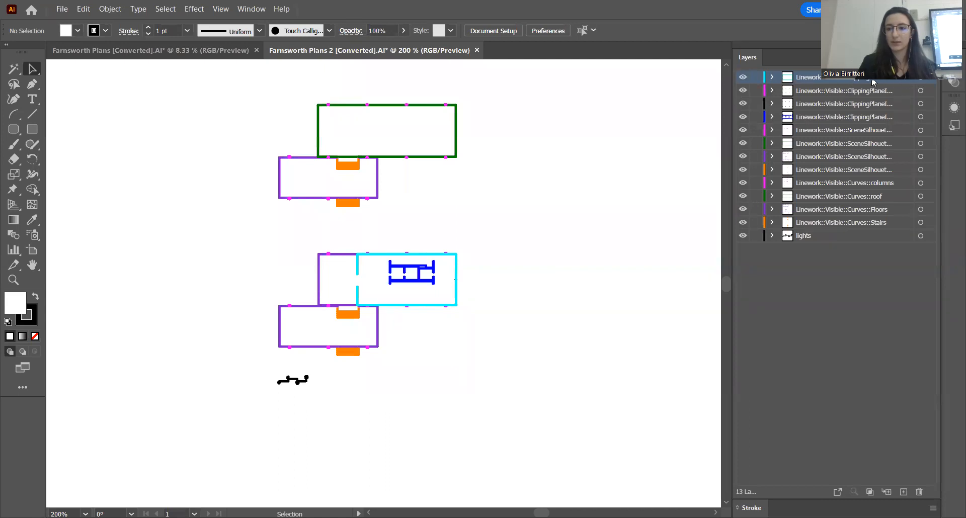
left_click(742, 78)
left_click(742, 78)
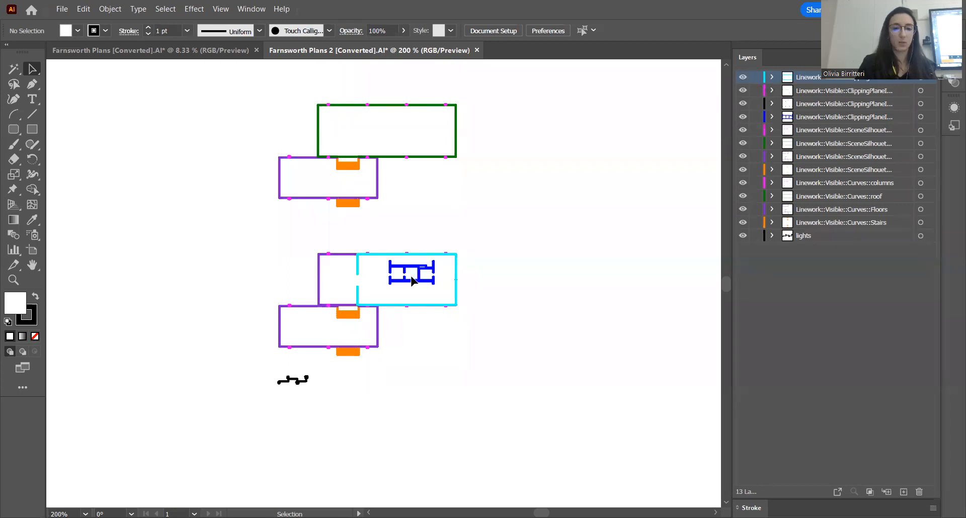
scroll(402, 276, "up", 3)
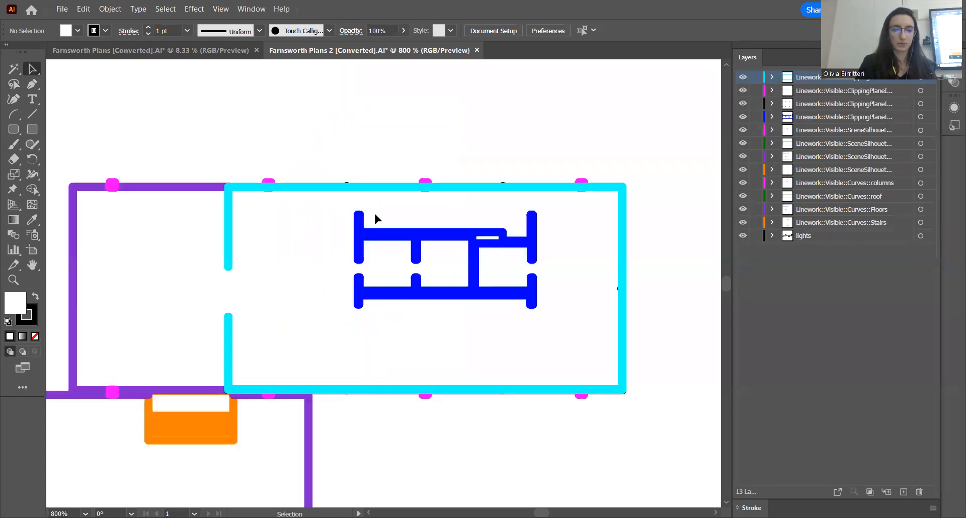
left_click(742, 78)
left_click(743, 78)
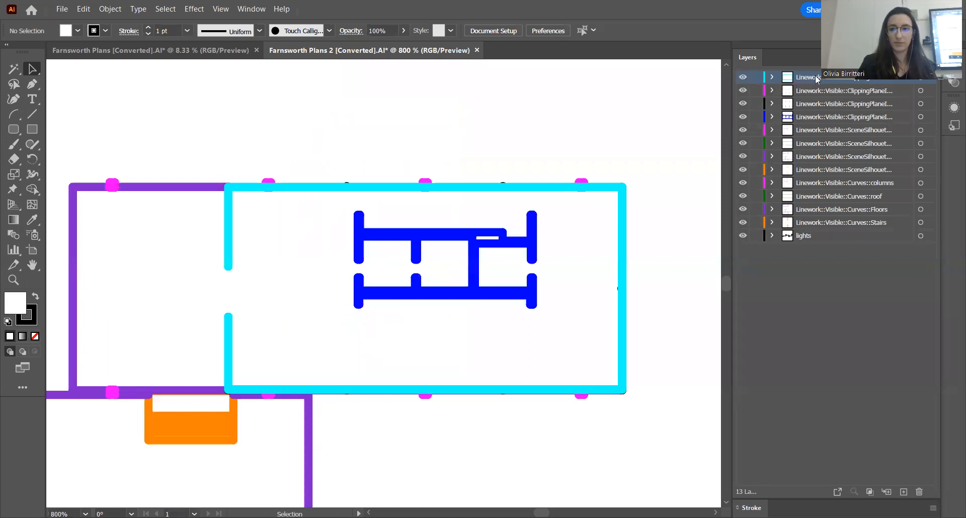
Hide and show the magenta clipping-plane layer, and again the cyan layer, to compare the column and glass wall linework
left_click(743, 90)
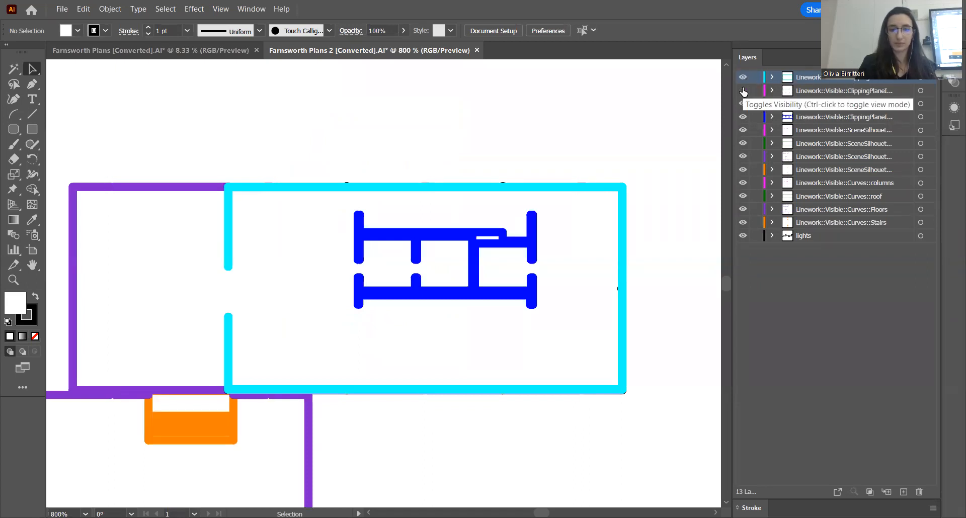
left_click(742, 90)
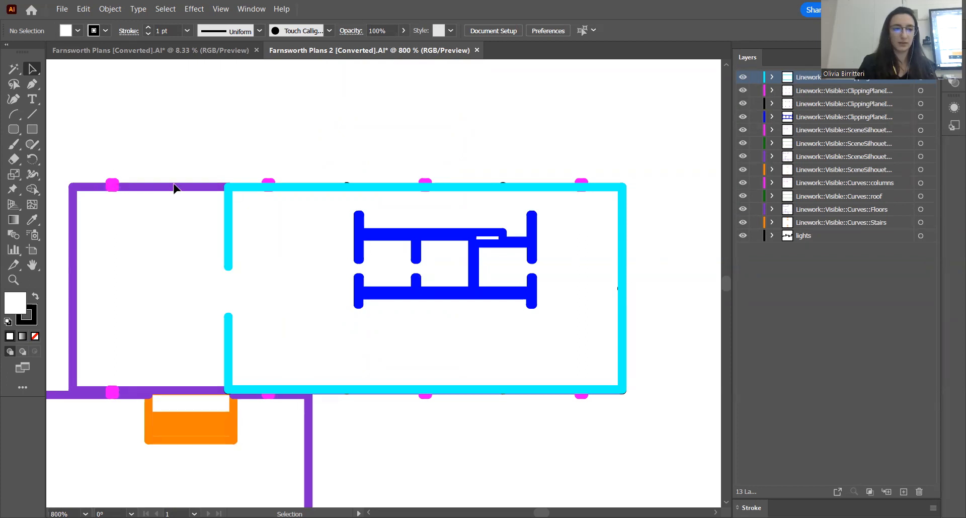
scroll(252, 176, "down", 2)
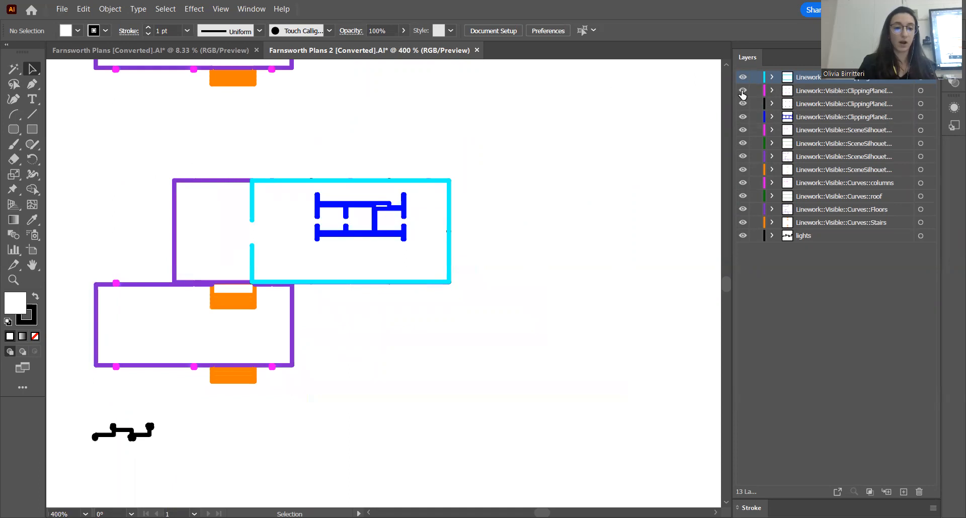
left_click(743, 104)
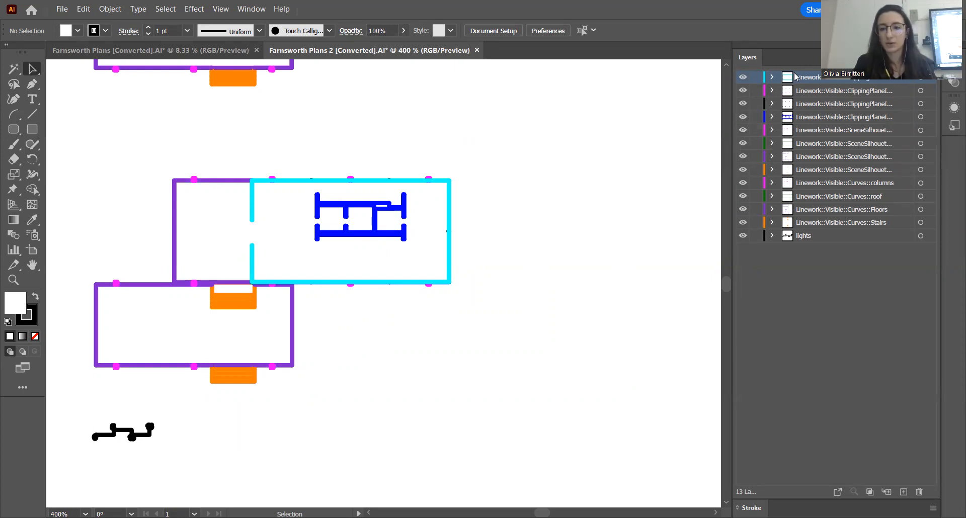
left_click(743, 78)
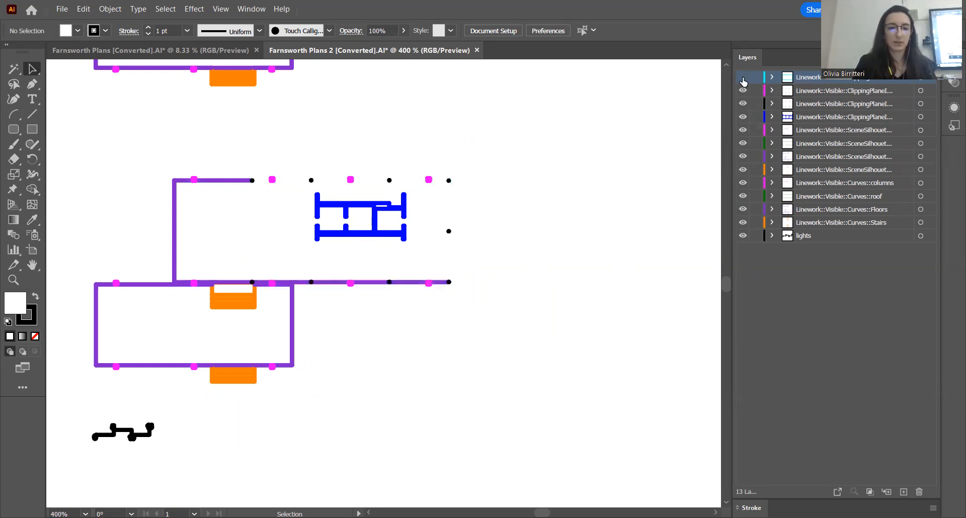
left_click(743, 78)
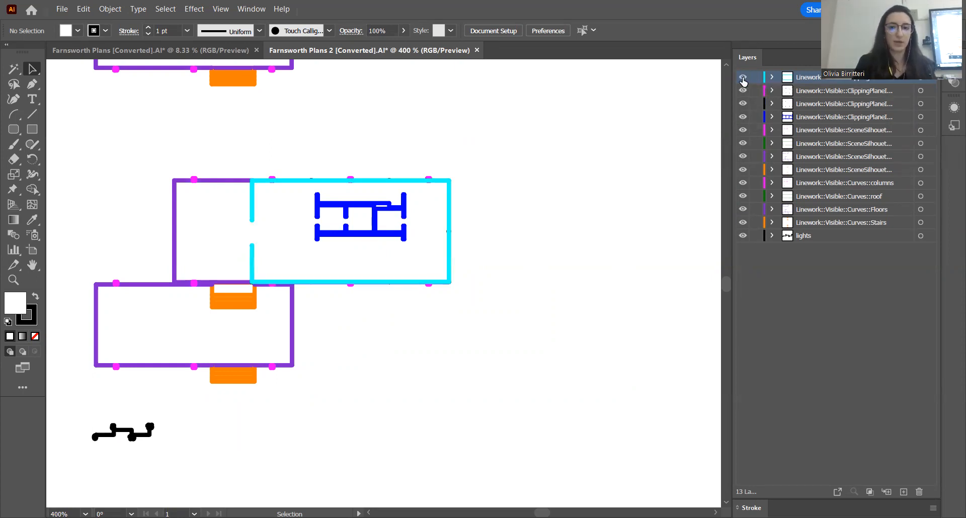
Rename the topmost cyan linework layer as Glass and the magenta clipping-plane columns layer as Columns
double_click(829, 78)
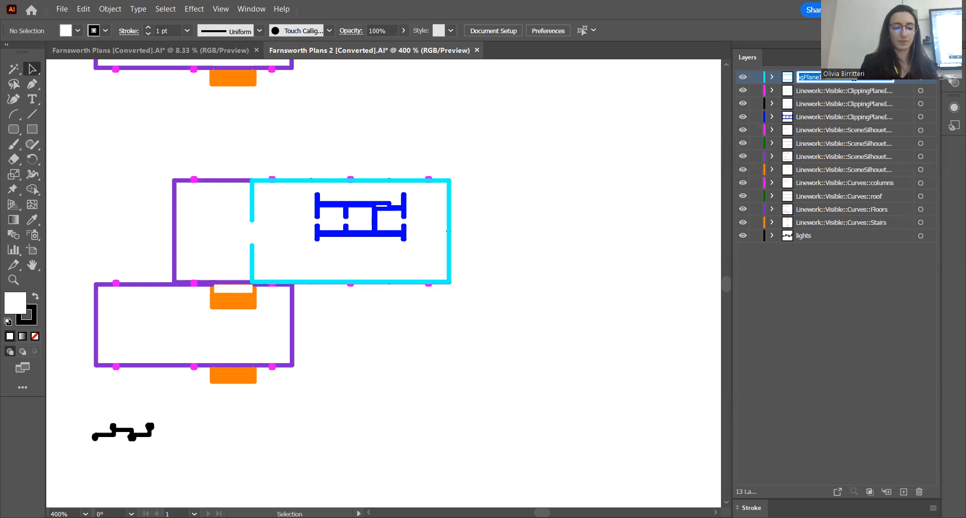
type("S")
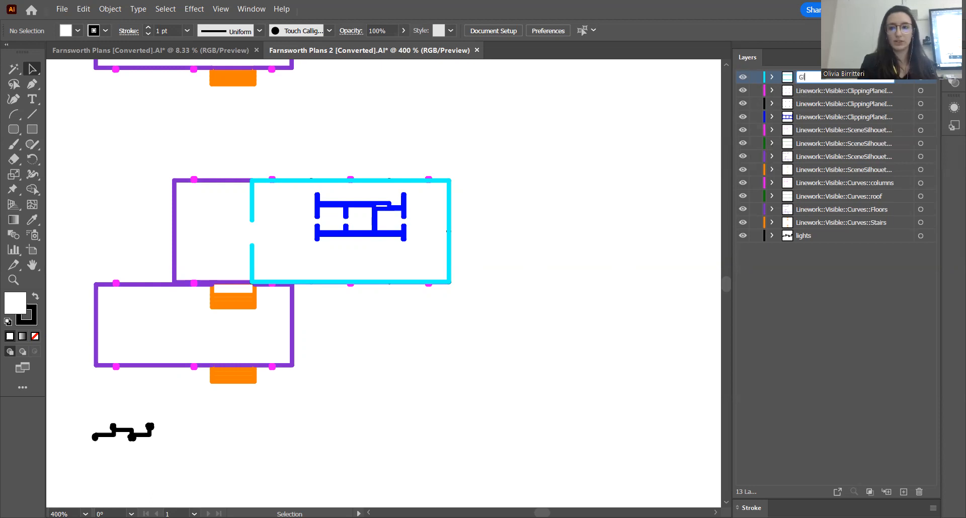
left_click(820, 91)
double_click(822, 90)
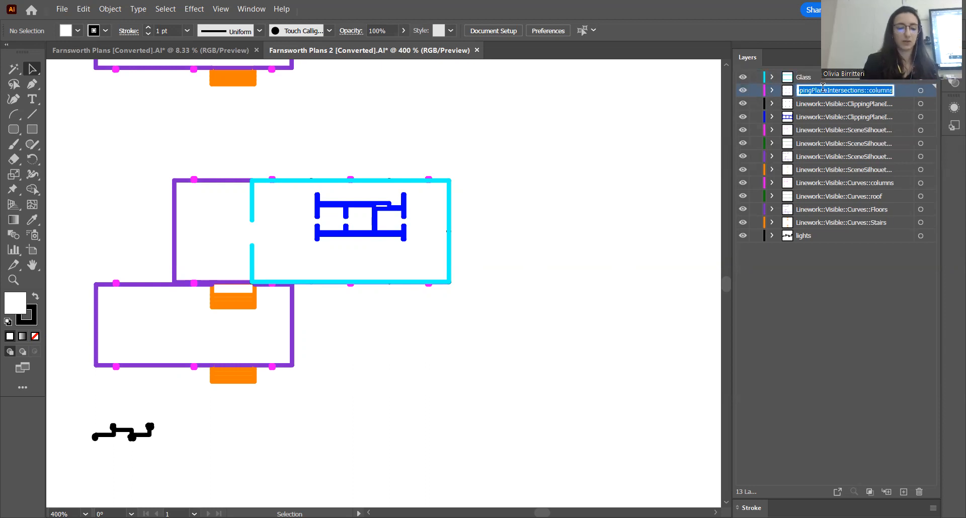
type("Columns")
key("Return")
Dismiss the auto-backup warning and rename the black clipping-plane layer below Columns as Mullions
left_click(808, 107)
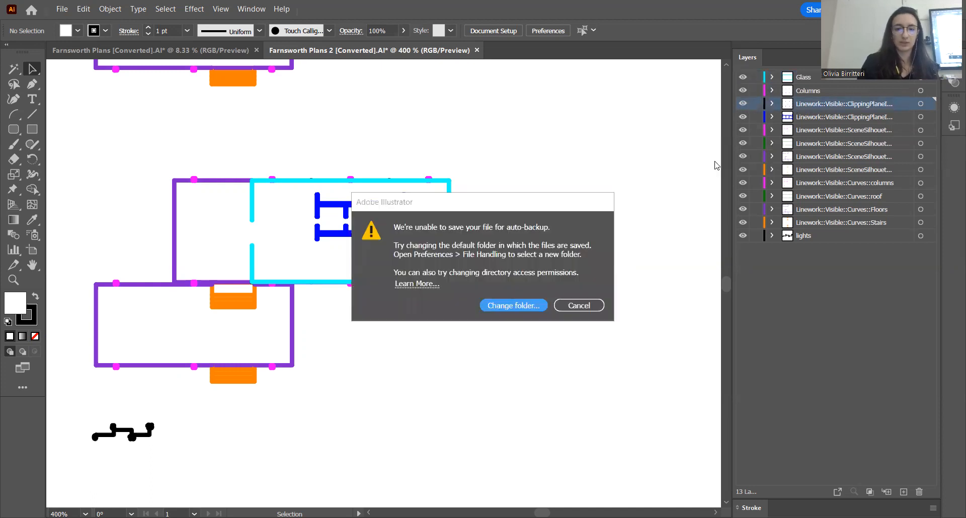
left_click(576, 305)
double_click(816, 103)
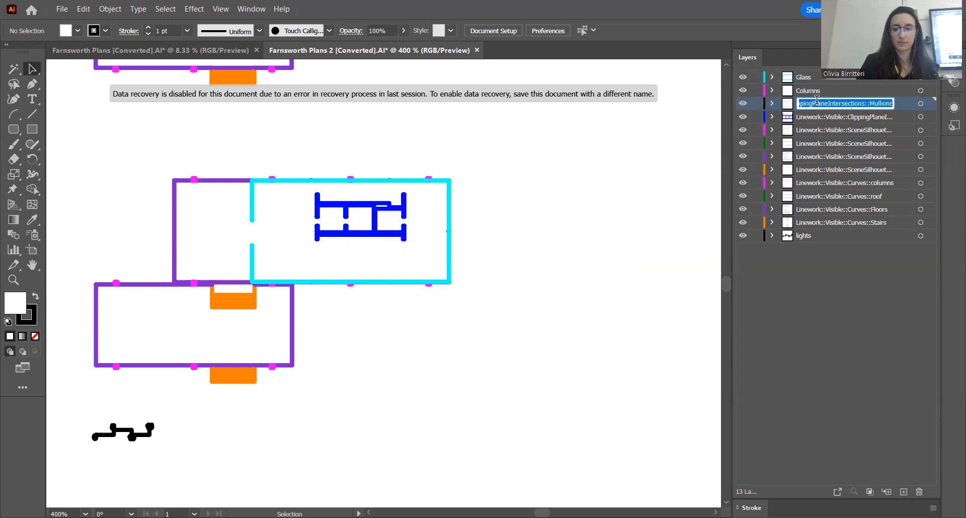
type("Mullions")
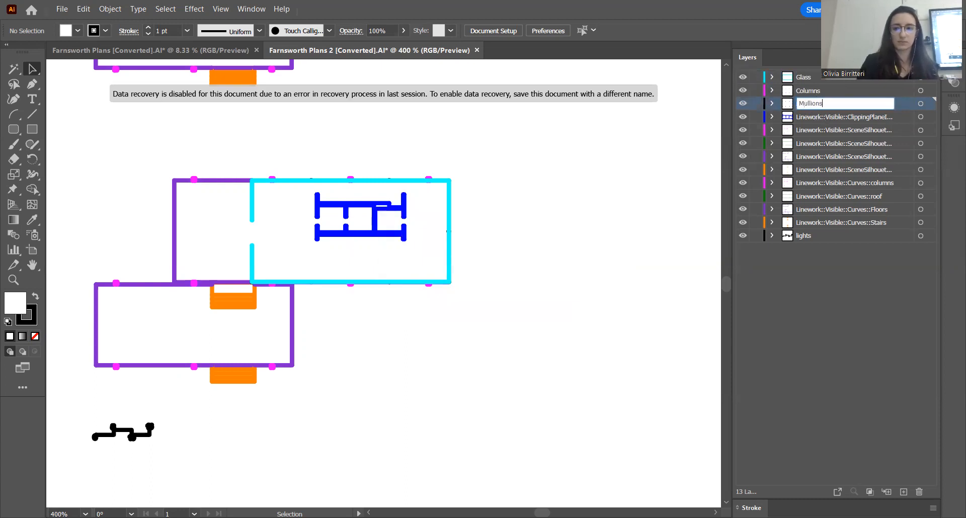
key("Return")
Check the blue clipping-plane layer by toggling its visibility, and rename it as Walls
left_click(743, 120)
left_click(743, 119)
double_click(813, 115)
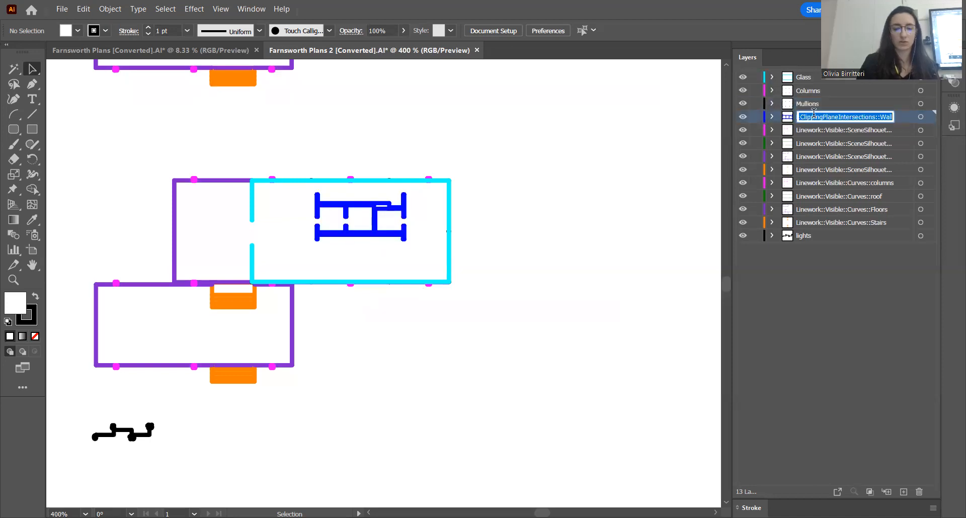
type("Walls")
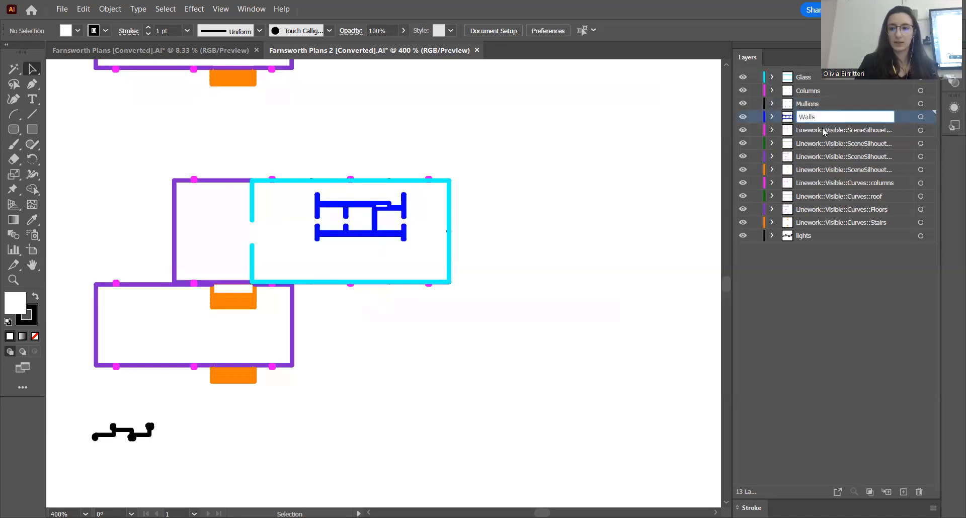
left_click(823, 131)
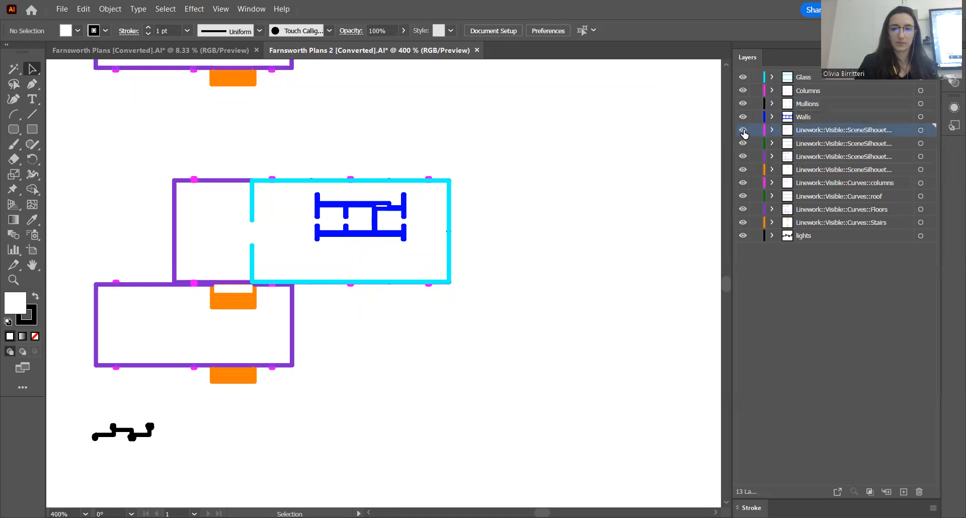
Hide every layer below Walls to inspect the clipping-plane linework on its own
left_click_drag(743, 132, 743, 238)
scroll(367, 341, "down", 3)
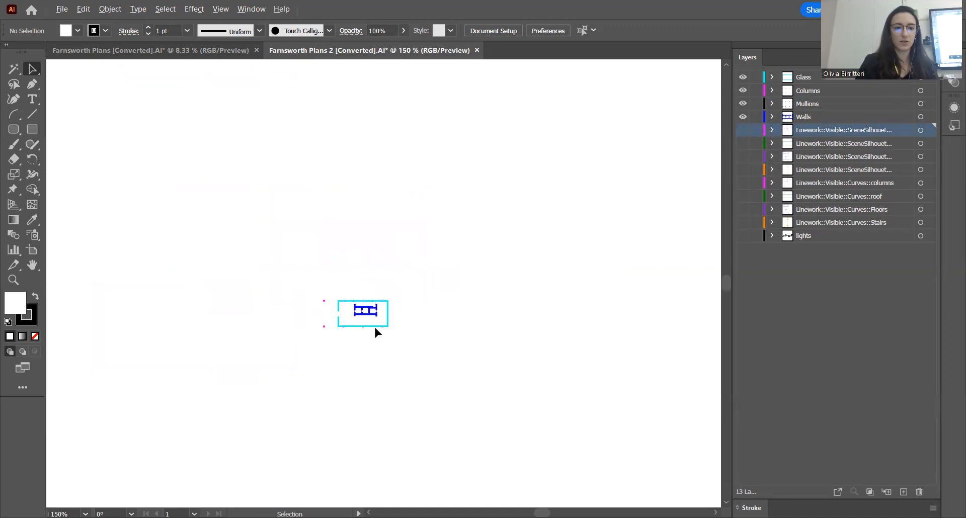
scroll(365, 340, "up", 2)
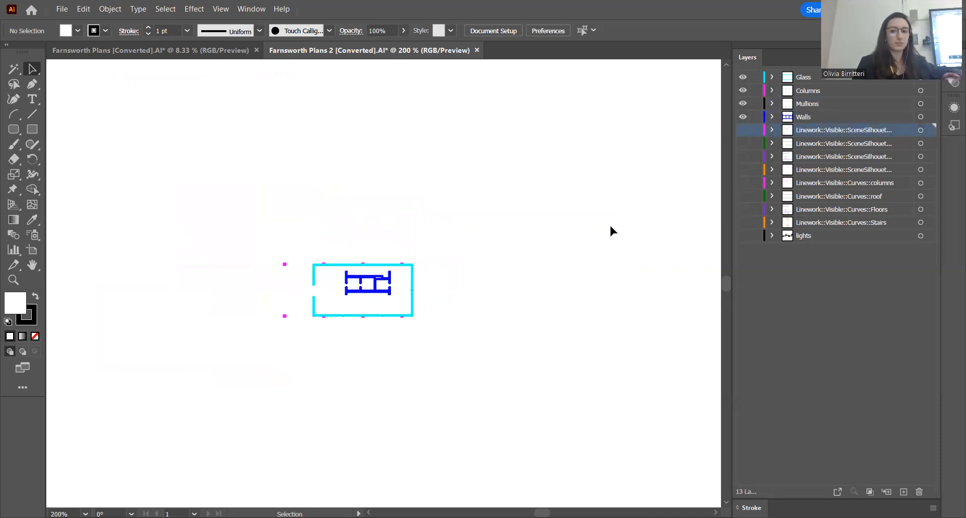
Create a new layer above Glass and give it a name starting with Clipping
left_click(804, 79)
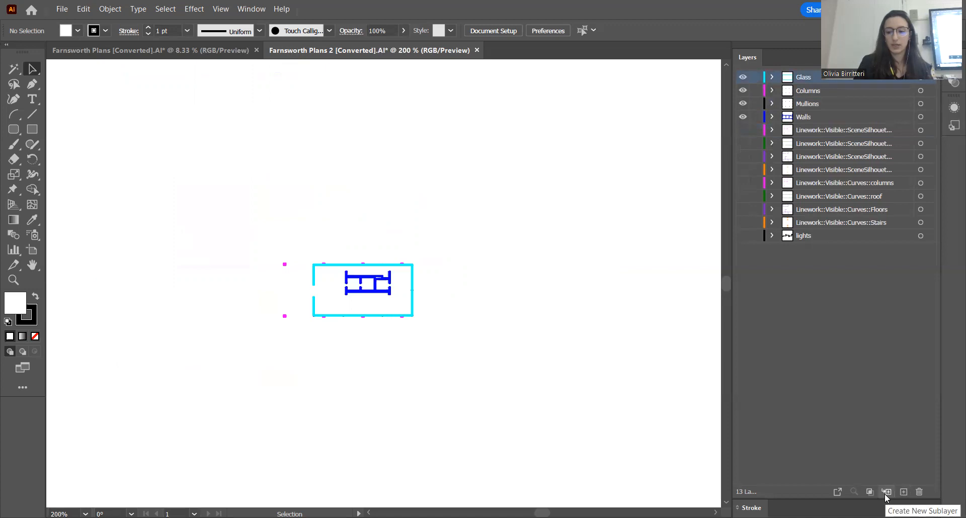
left_click(903, 492)
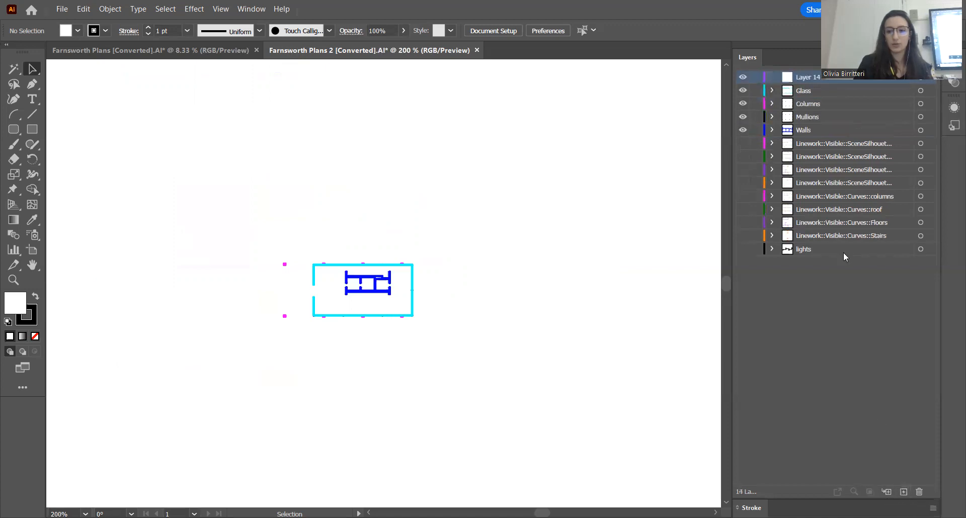
double_click(804, 78)
type("Clipping")
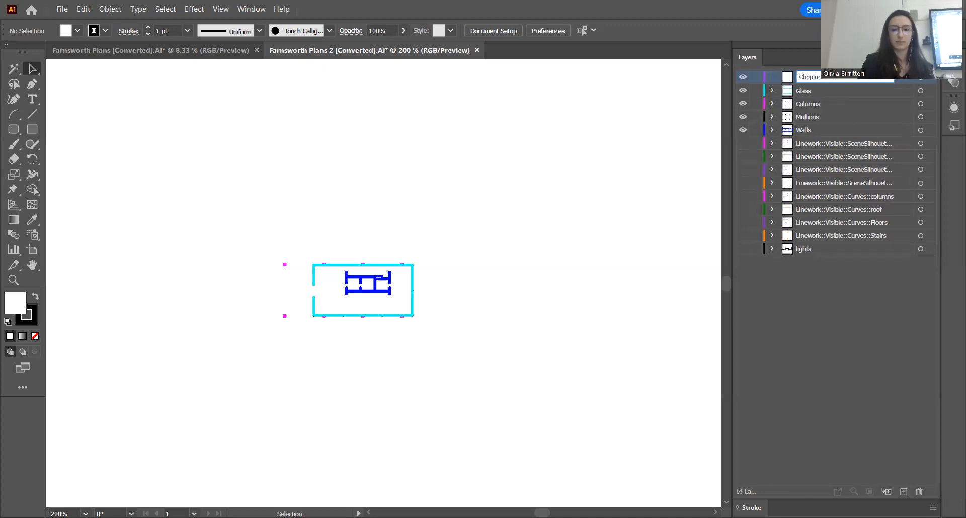
Nest the Glass, Columns, Mullions and Walls layers inside the new Clipping layer and collapse it
left_click(843, 92)
left_click(821, 130, "shift")
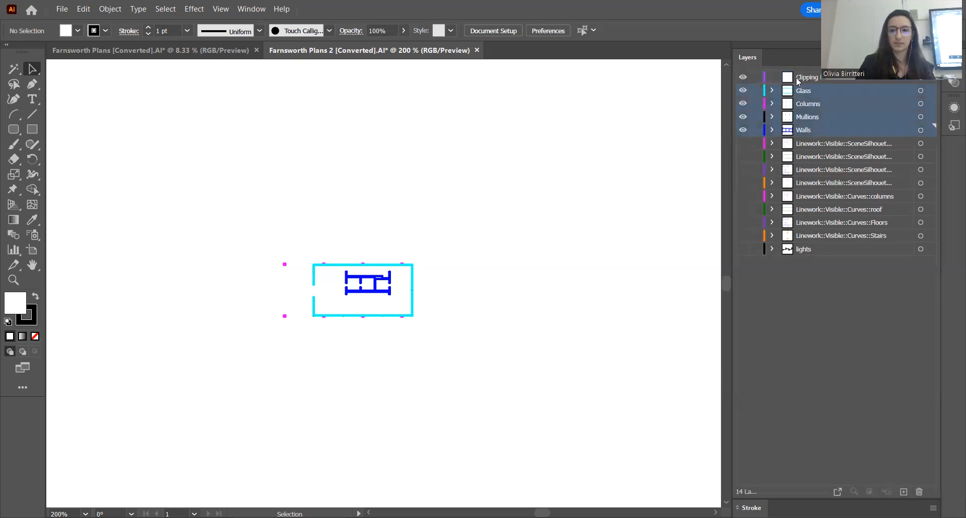
left_click_drag(821, 84, 814, 77)
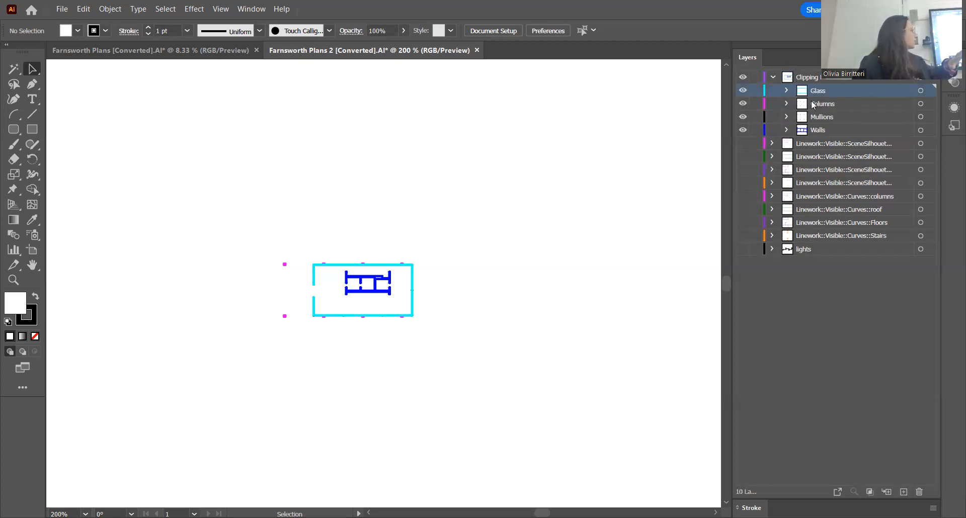
left_click(773, 77)
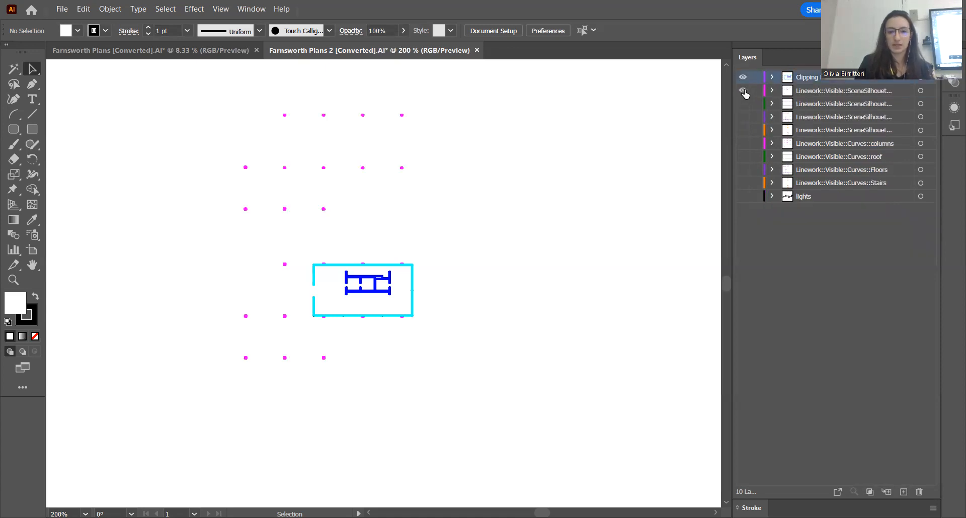
Turn the visibility of all hidden silhouette, curves and lights layers back on
left_click(743, 91)
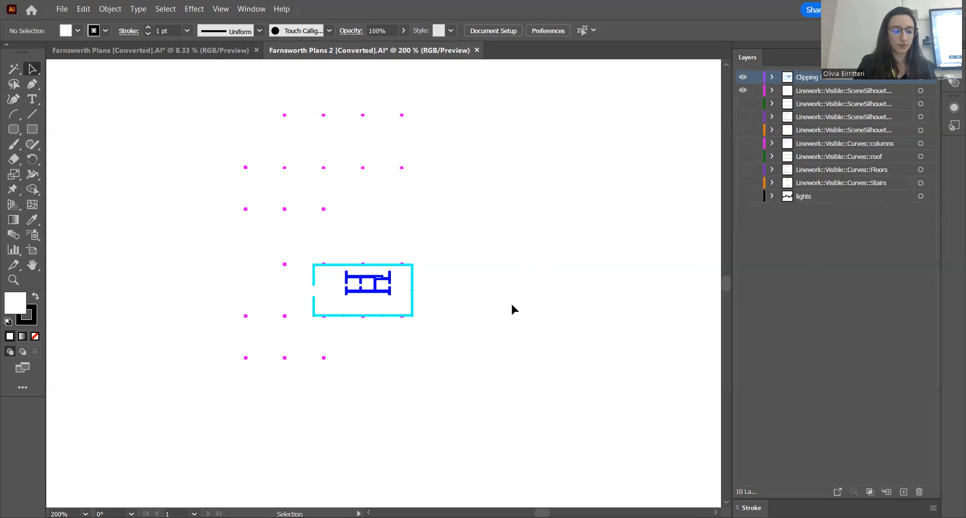
scroll(294, 289, "down", 3)
left_click(742, 103)
left_click_drag(742, 142, 743, 197)
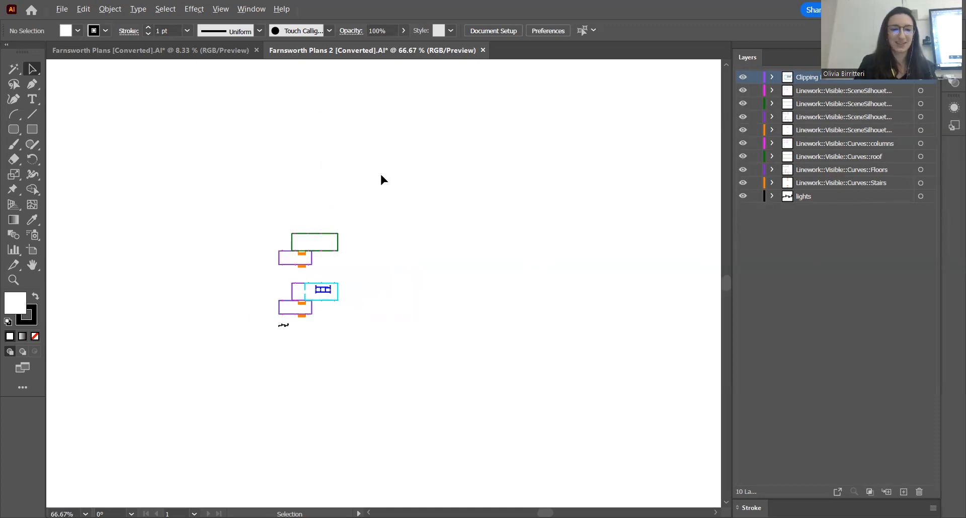
Show the rulers around the Farnsworth Plans 2 document
scroll(367, 182, "down", 2)
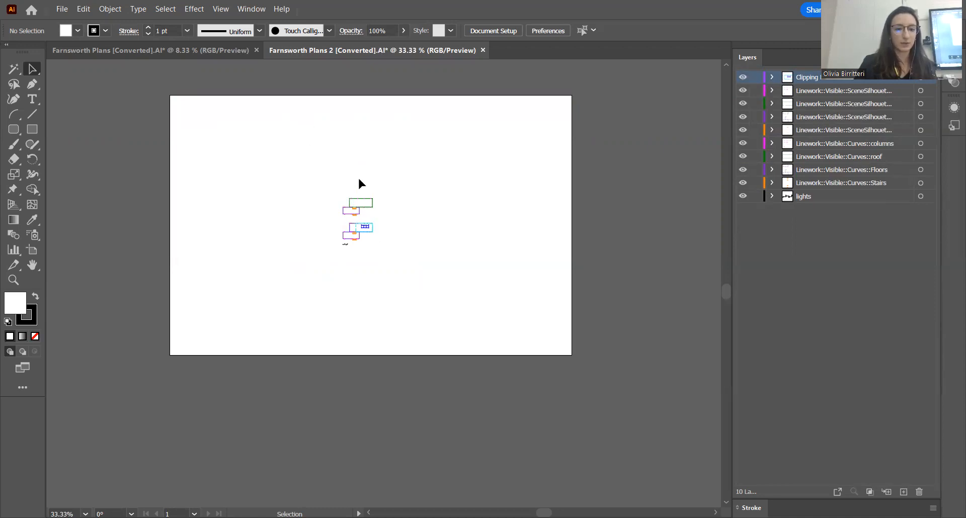
scroll(346, 242, "up", 1)
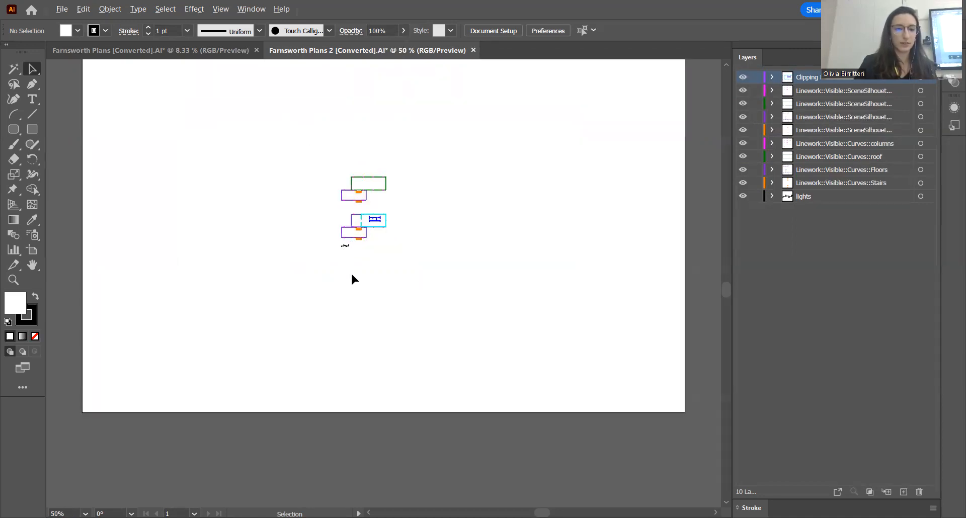
scroll(351, 271, "up", 2)
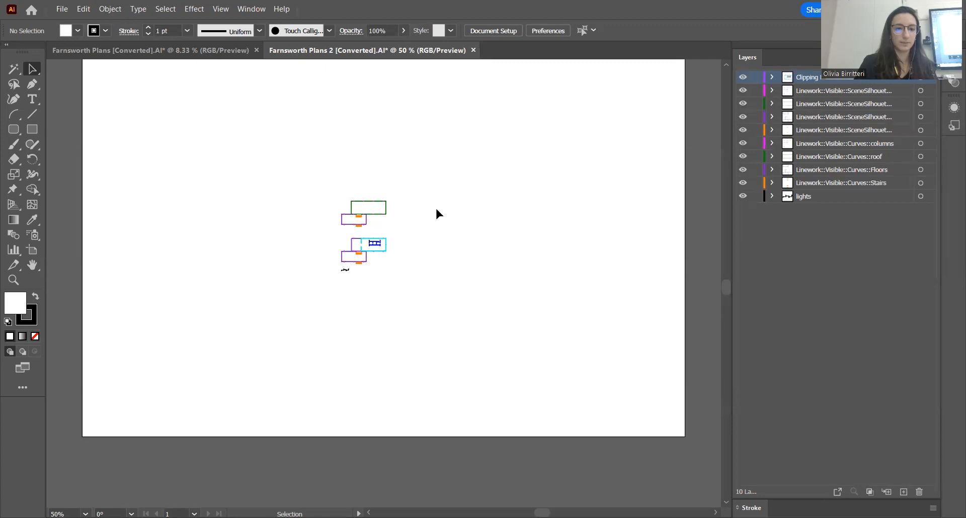
scroll(401, 233, "up", 2)
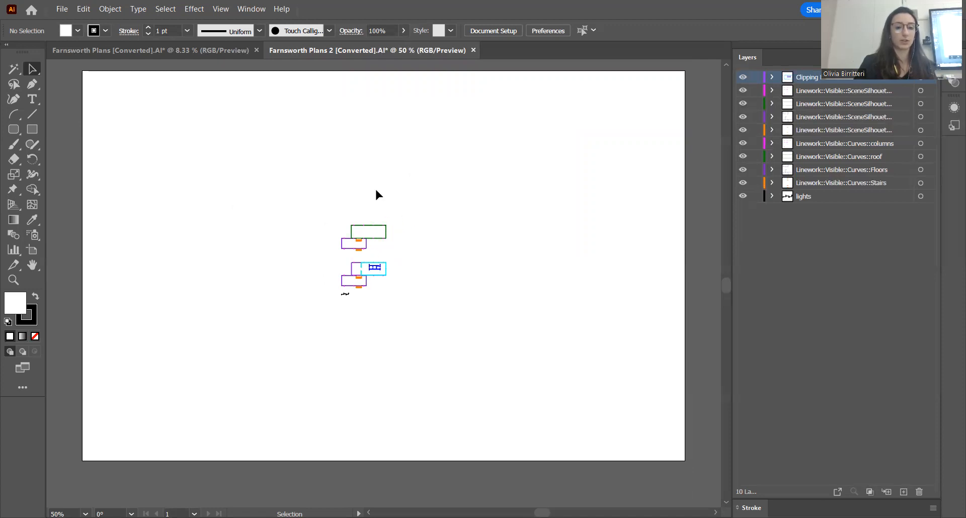
left_click(221, 10)
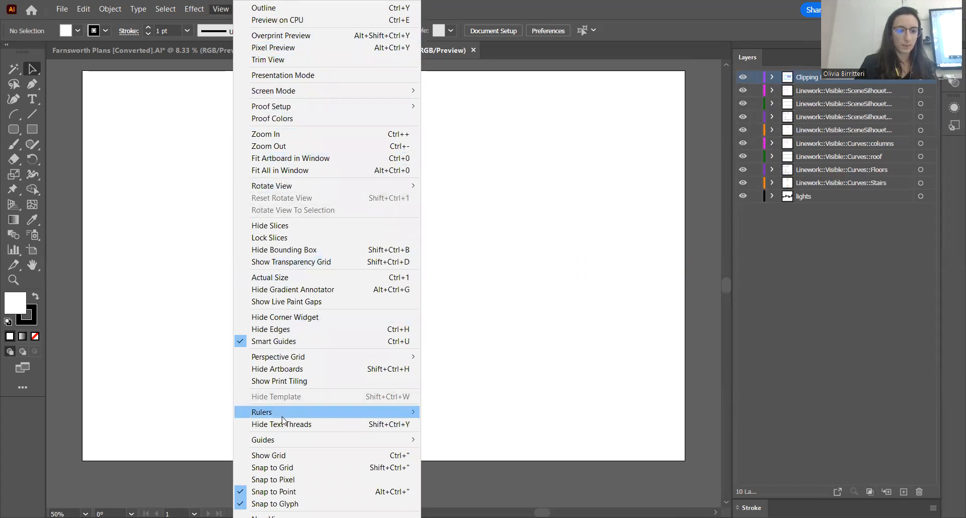
mouse_move(271, 413)
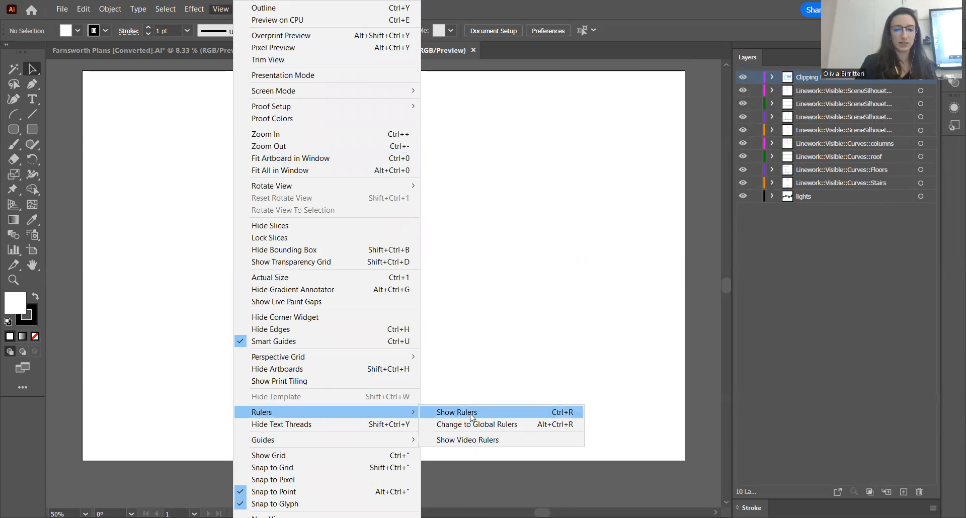
left_click(482, 411)
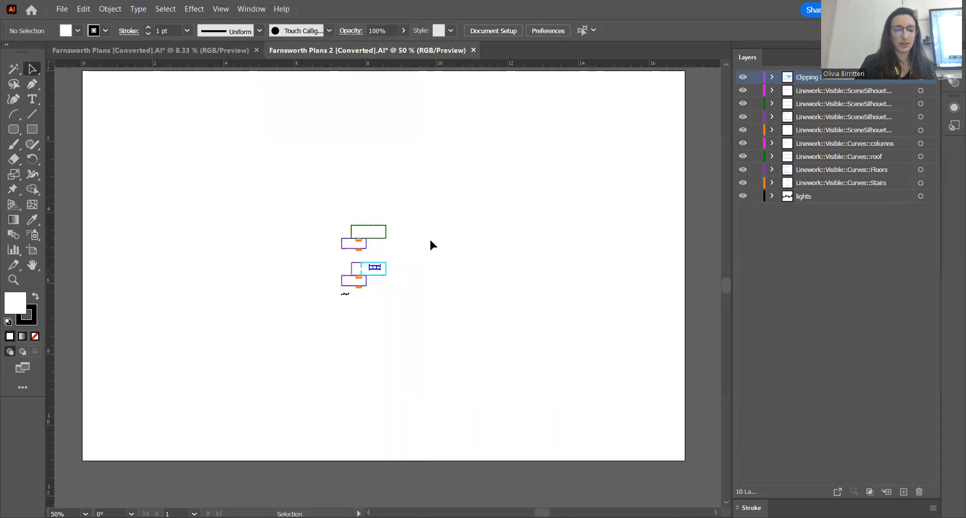
Switch Artboard 1 to portrait orientation, 11 in wide by 17 in high
scroll(207, 181, "down", 1)
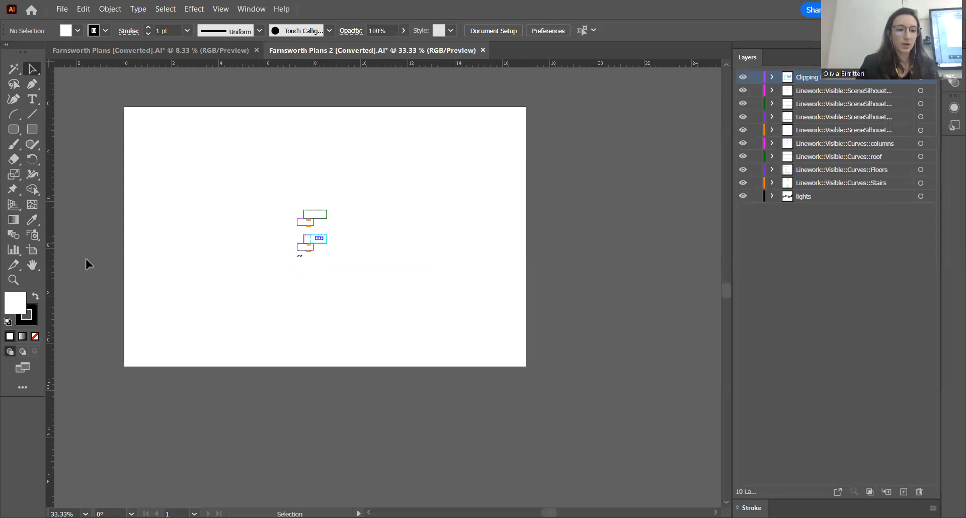
left_click(33, 255)
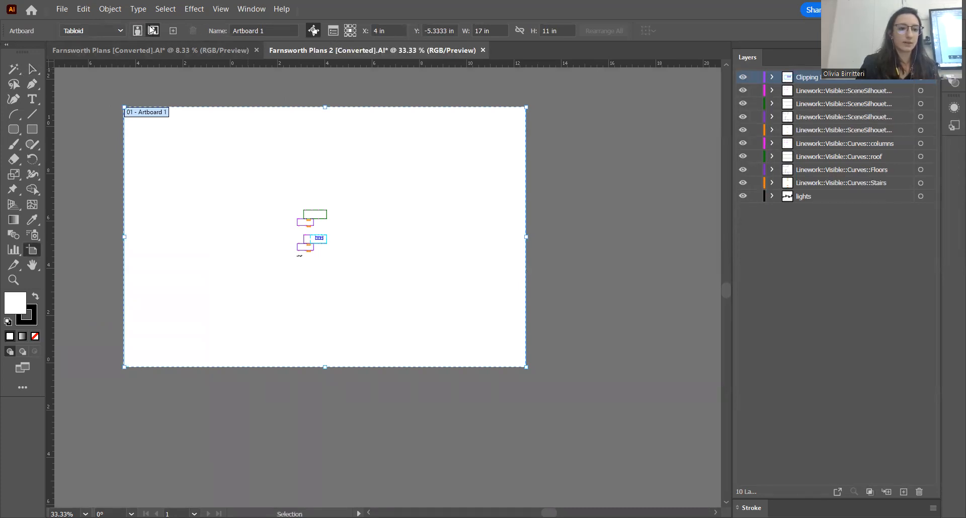
left_click(137, 31)
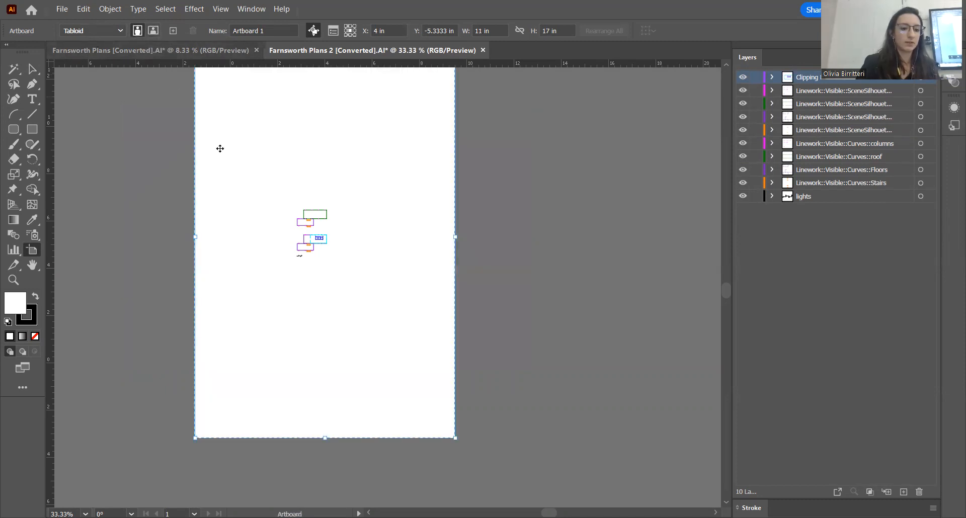
left_click(38, 66)
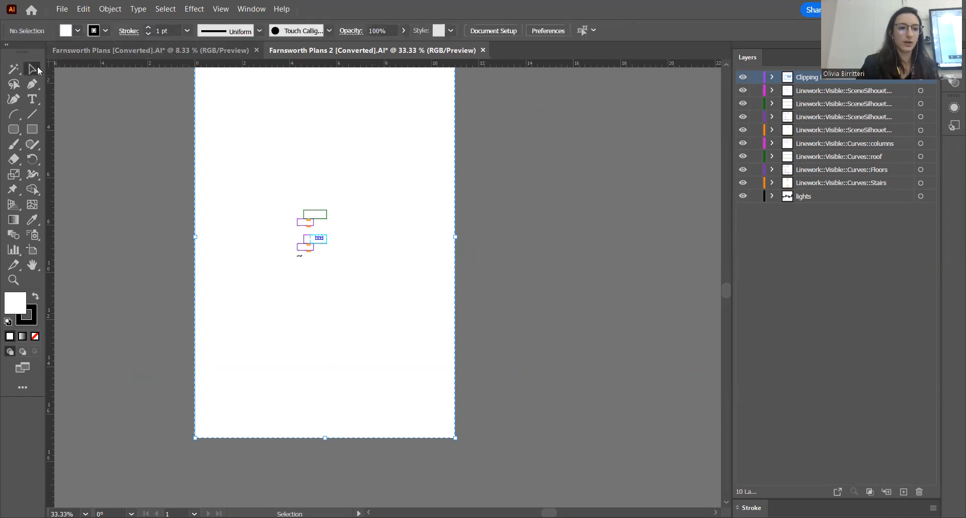
Select all the plan linework with the scale bar and enlarge it proportionally to about 8 in wide, filling most of the artboard
left_click_drag(257, 177, 362, 282)
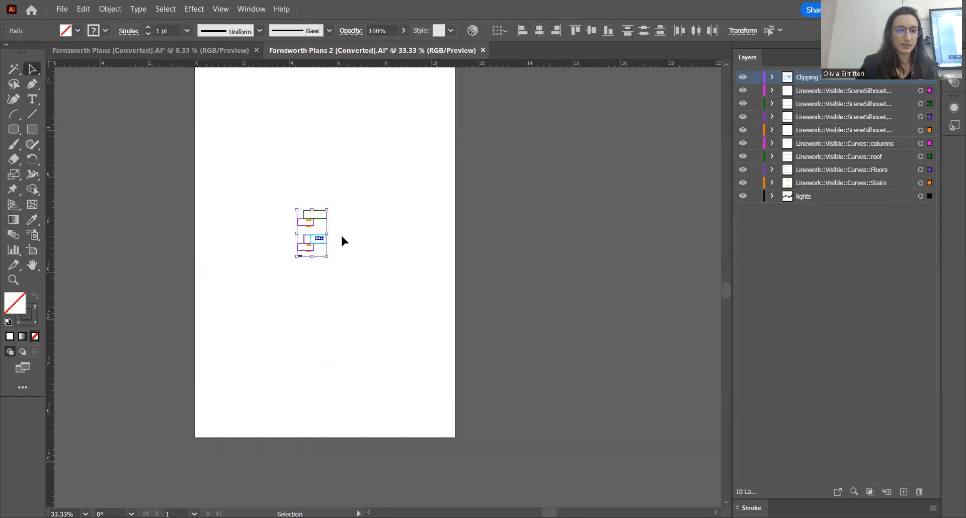
scroll(341, 240, "up", 1)
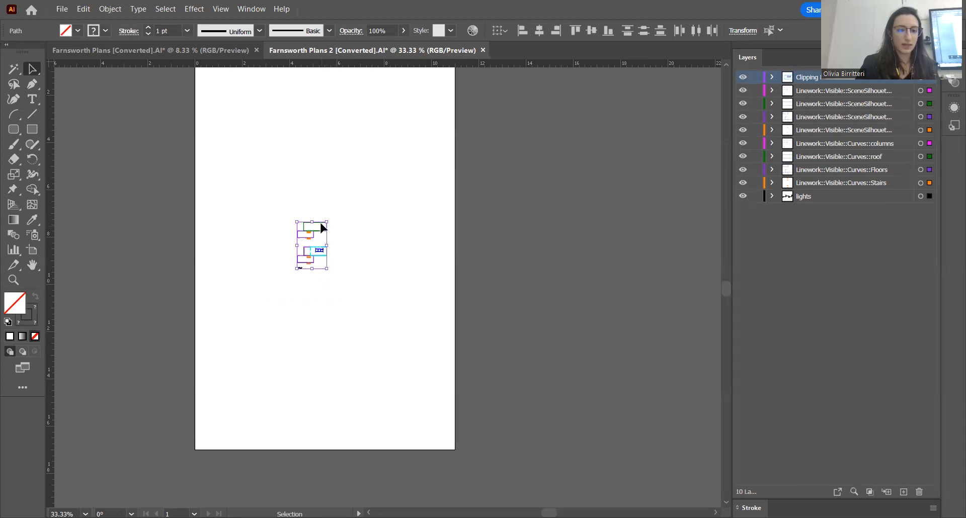
left_click_drag(327, 221, 404, 100)
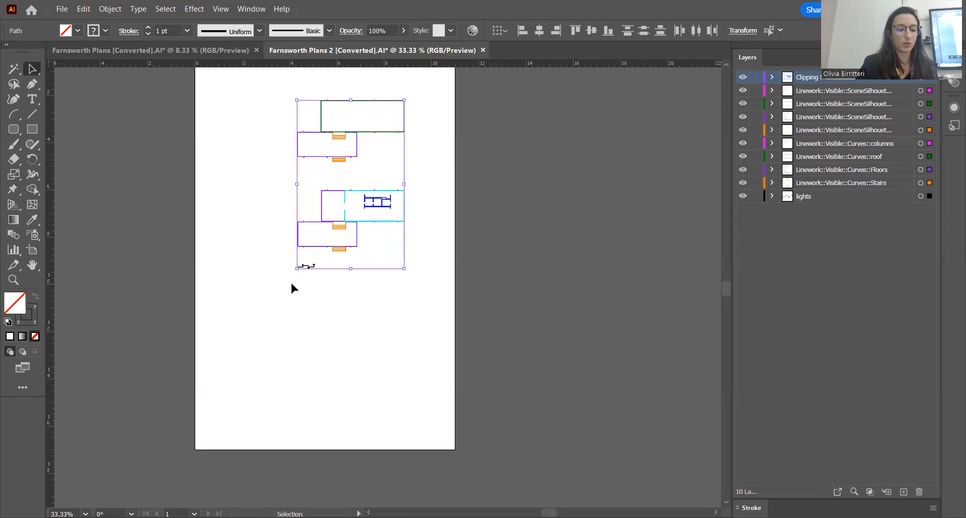
left_click_drag(294, 270, 216, 396)
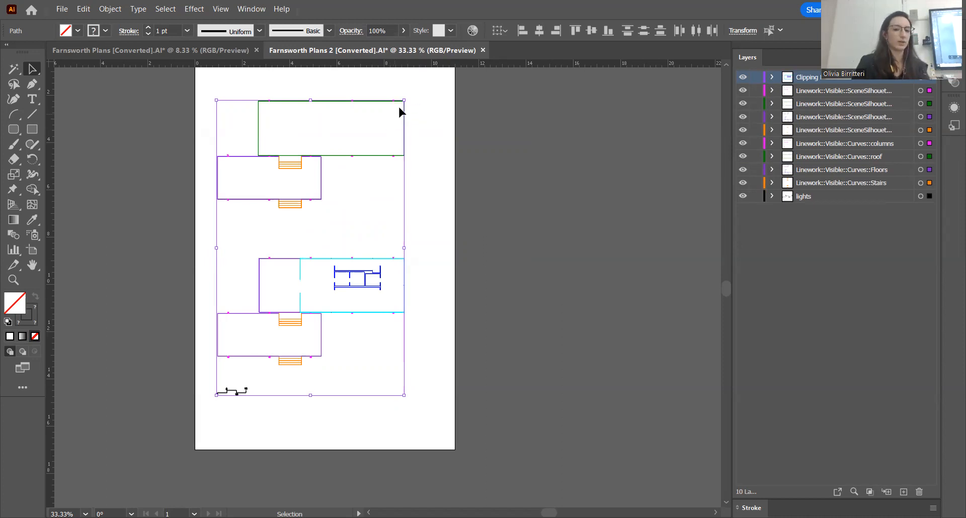
mouse_move(407, 116)
left_mouse_down()
mouse_move(405, 156)
mouse_move(332, 109)
mouse_move(379, 146)
mouse_move(334, 180)
mouse_move(324, 223)
mouse_move(402, 154)
mouse_move(342, 221)
mouse_move(419, 150)
mouse_move(420, 133)
mouse_move(423, 146)
mouse_move(404, 100)
left_mouse_up()
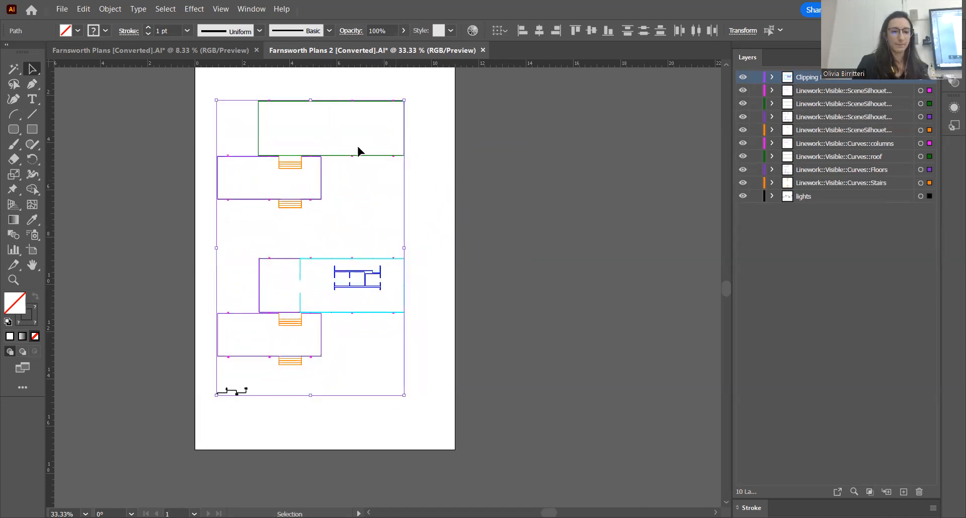
Shift all the linework toward the middle of the artboard and place a vertical guide 1 in from its left edge
left_click_drag(360, 156, 374, 156)
left_click(464, 228)
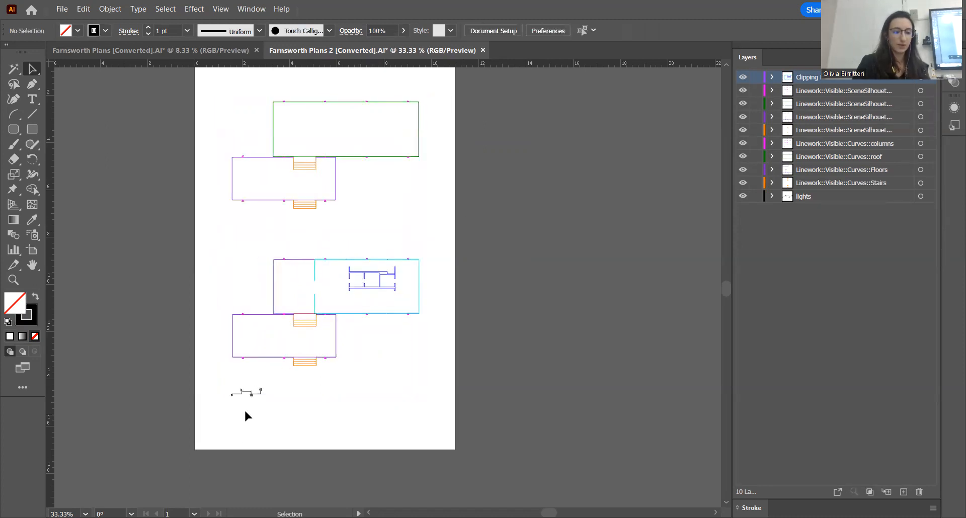
scroll(237, 407, "up", 2)
scroll(235, 403, "down", 1)
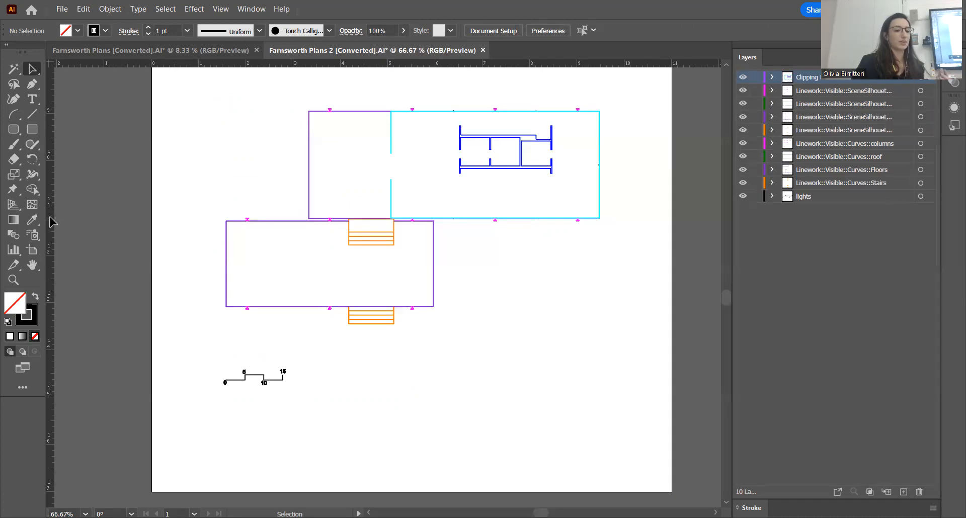
left_click_drag(51, 234, 219, 224)
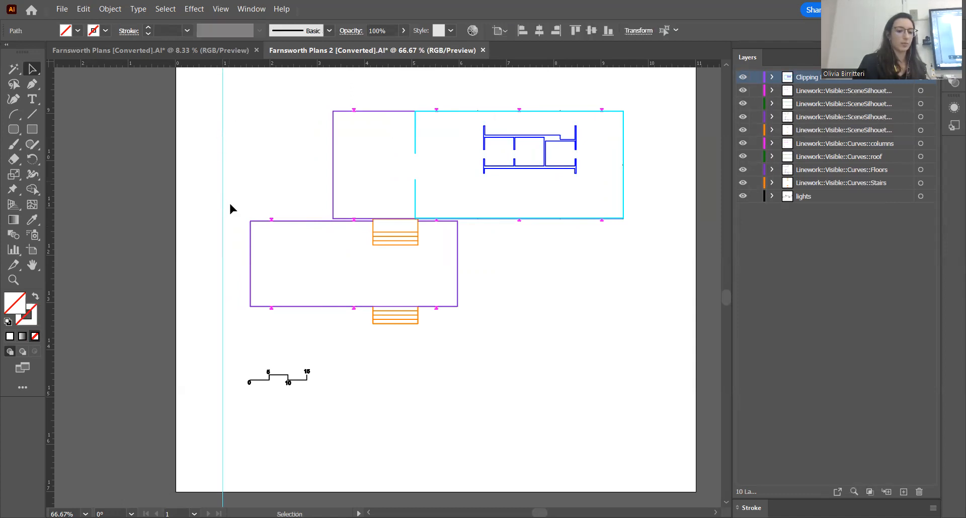
left_click(412, 382)
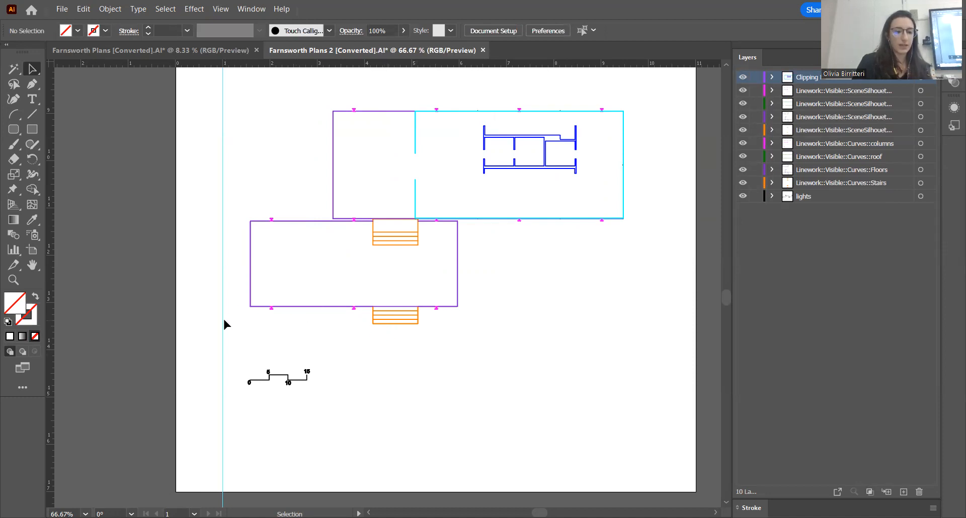
Move all the plan linework and the scale bar together so the bar's zero end aligns with the 1 in vertical guide
scroll(237, 335, "down", 2)
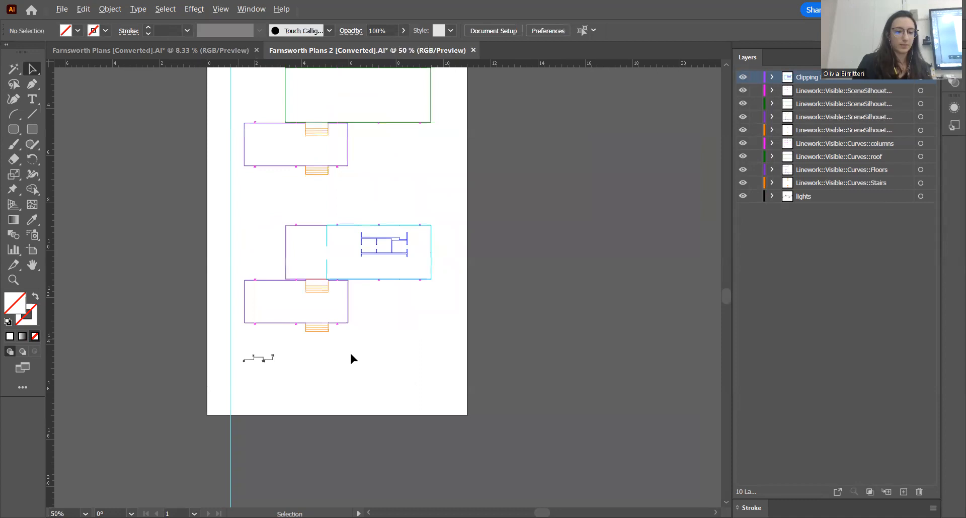
scroll(321, 385, "down", 1)
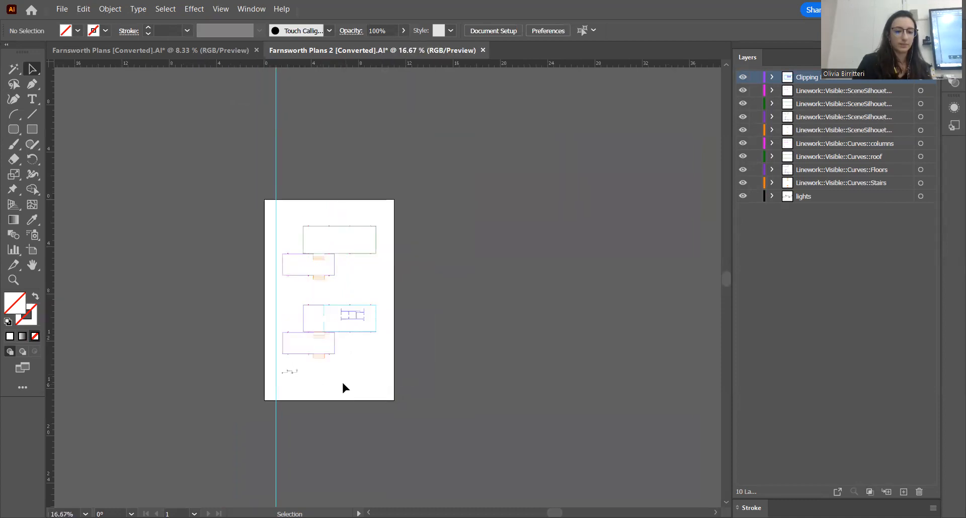
scroll(343, 383, "up", 1)
left_click_drag(406, 386, 246, 126)
scroll(257, 377, "up", 3)
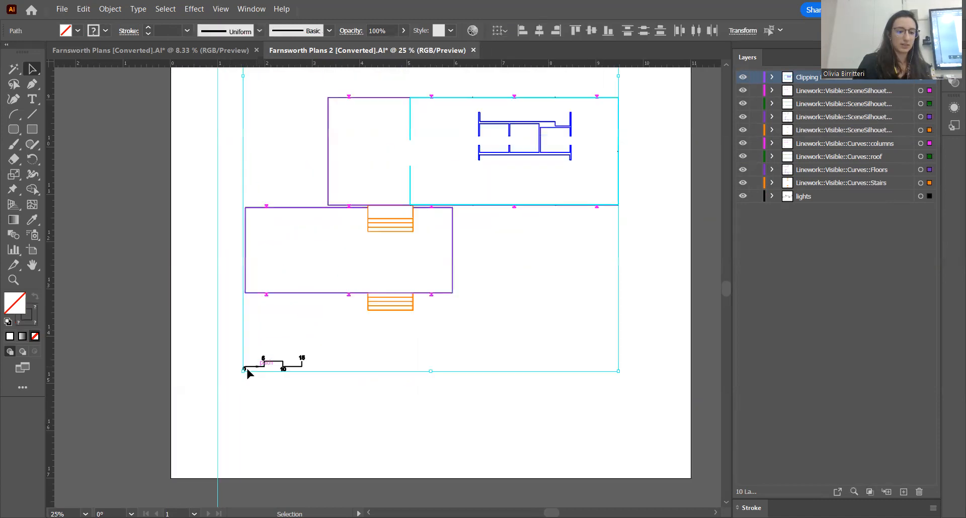
scroll(246, 372, "up", 5)
left_click_drag(232, 358, 129, 354)
left_click(219, 401)
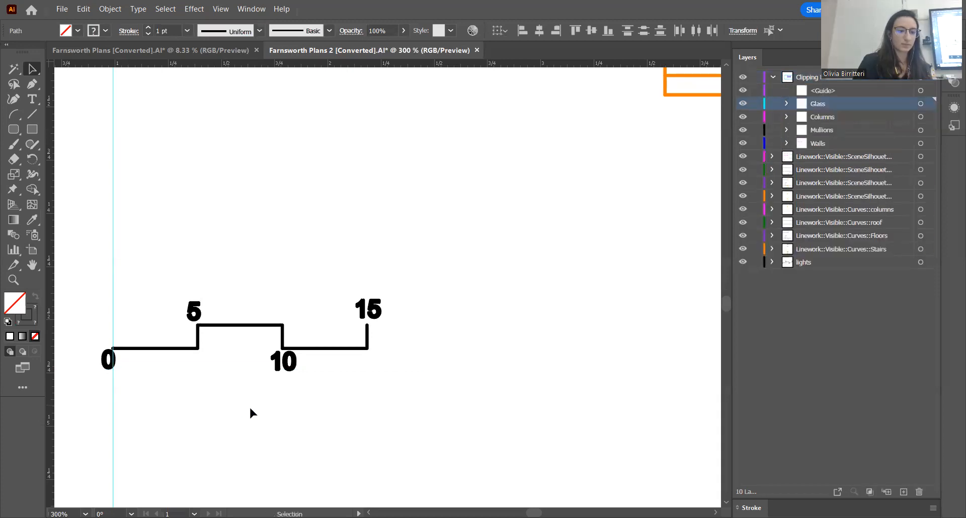
Add a second vertical guide and position it at 1 1/8 in, just beside the 1 in guide
scroll(239, 390, "down", 6)
scroll(230, 377, "down", 5)
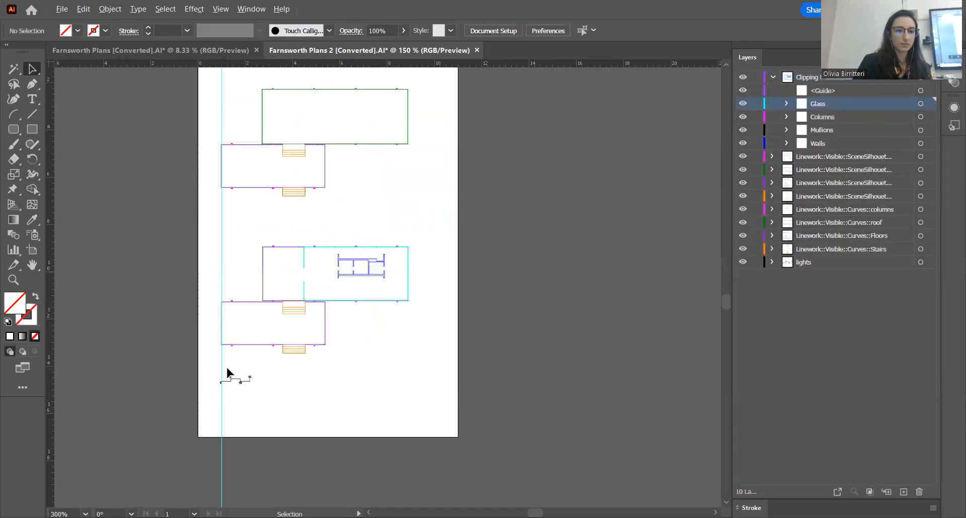
scroll(227, 378, "up", 2)
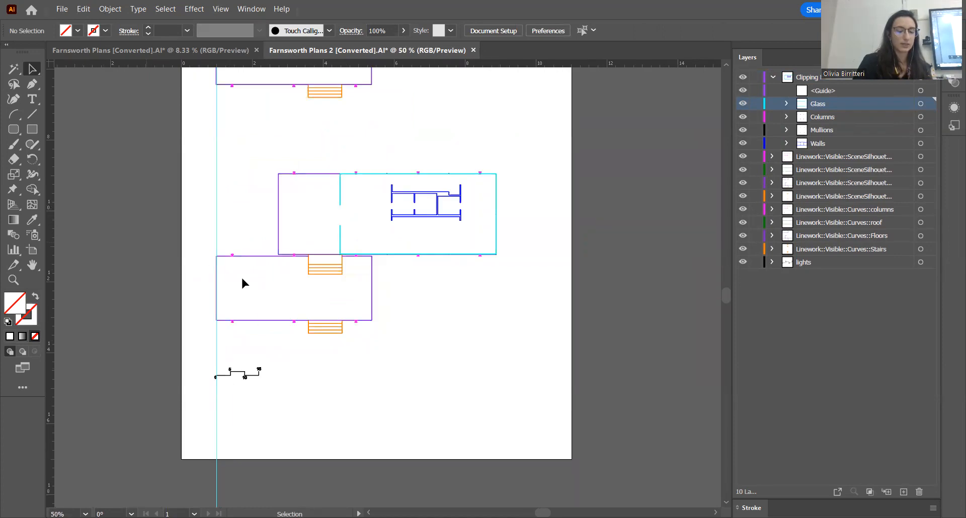
scroll(324, 300, "down", 1)
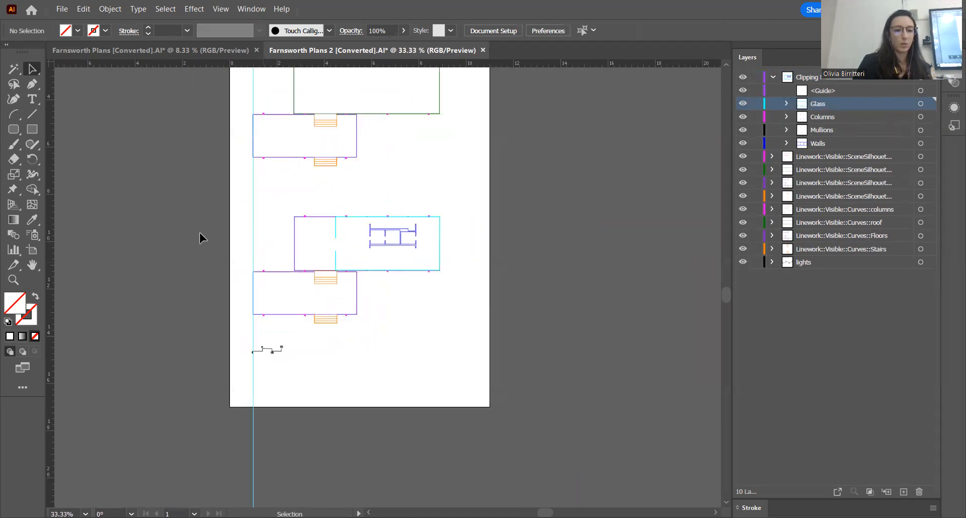
left_click_drag(52, 252, 259, 131)
scroll(267, 76, "up", 3)
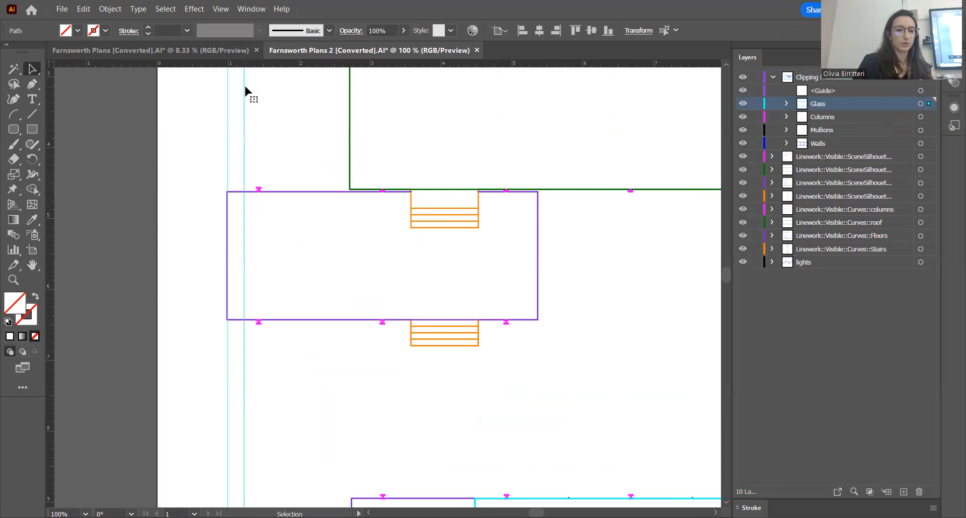
scroll(243, 92, "up", 1)
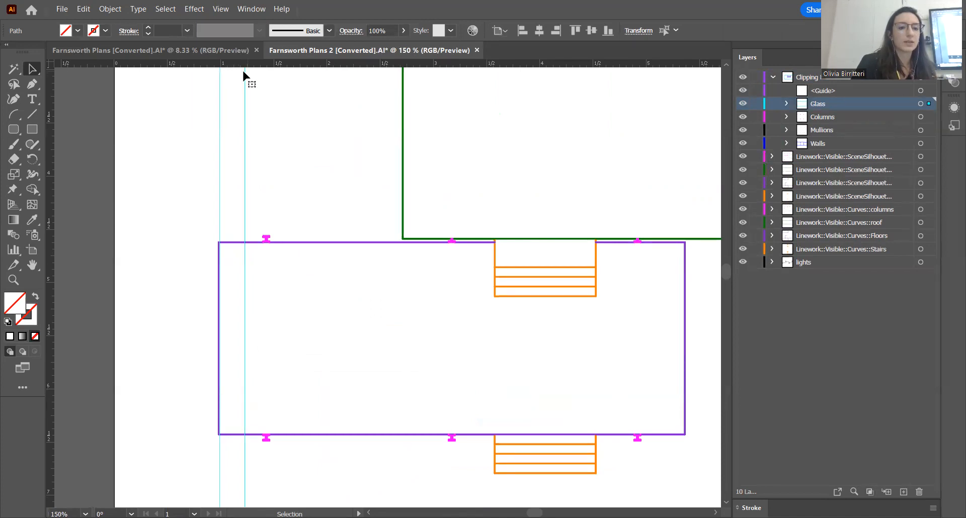
left_click_drag(244, 94, 233, 94)
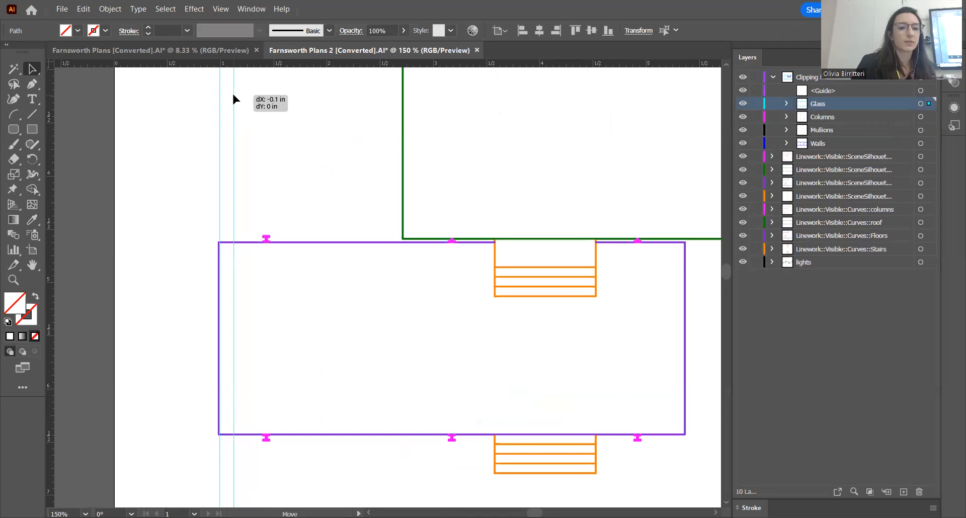
left_click_drag(233, 94, 233, 94)
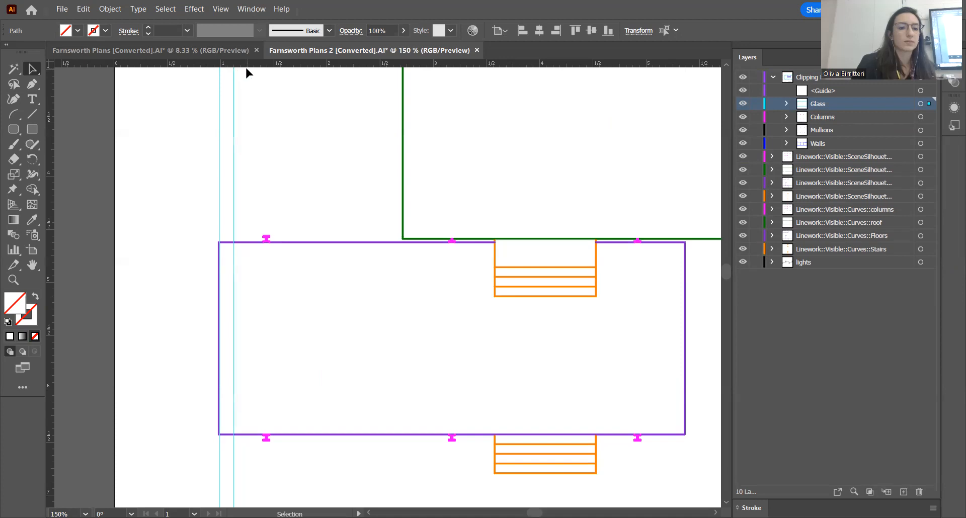
Examine how the scale bar's 0-to-5 segment compares with the spacing between the two vertical guides
scroll(261, 123, "down", 2, "alt")
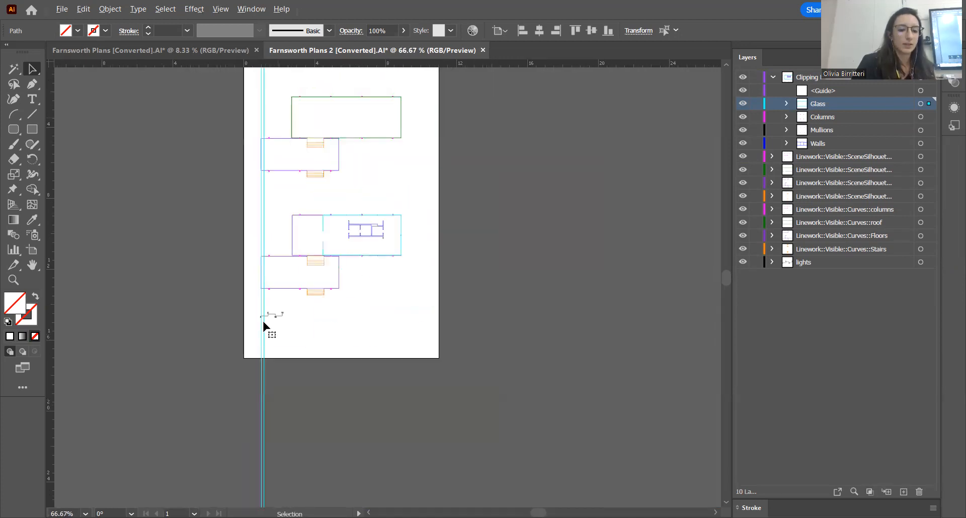
scroll(264, 323, "up", 1, "alt")
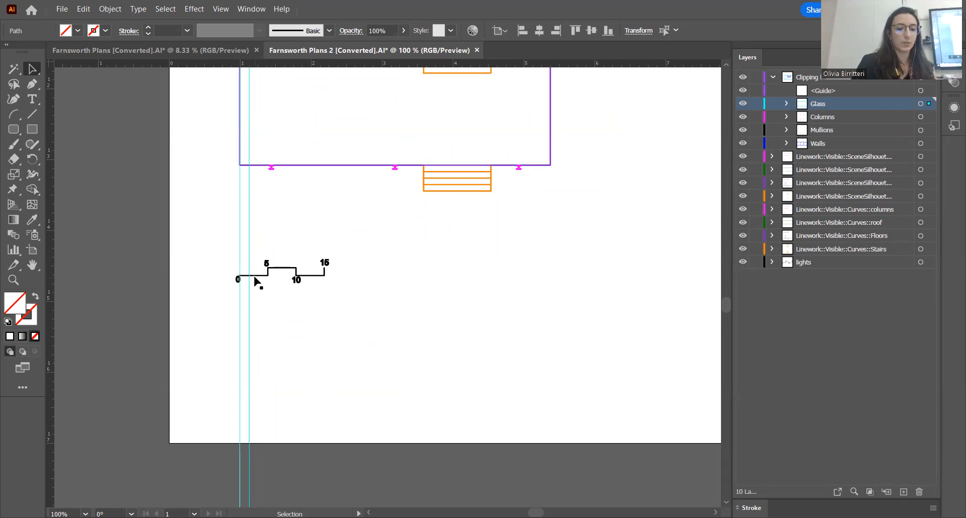
scroll(221, 303, "down", 3)
scroll(412, 318, "up", 2)
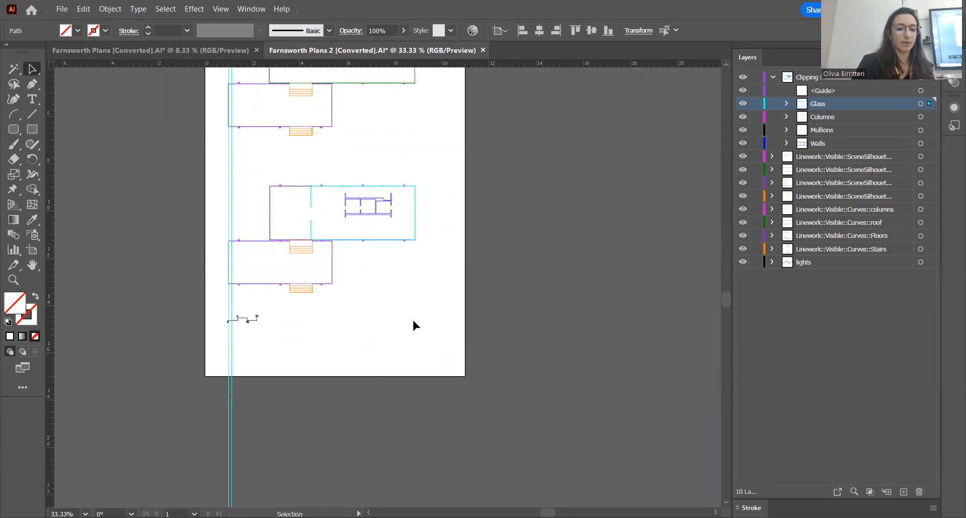
scroll(418, 343, "up", 3)
scroll(414, 354, "down", 2)
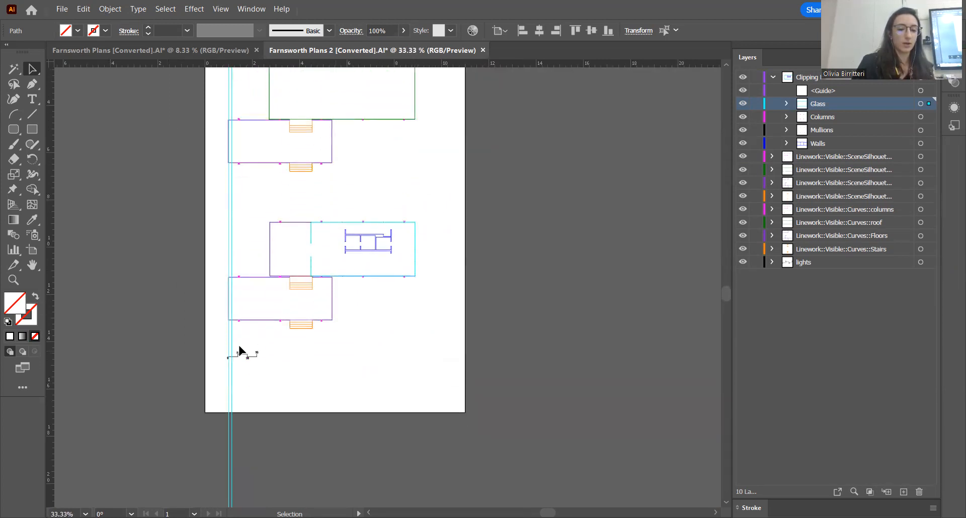
scroll(230, 361, "up", 3)
scroll(228, 360, "up", 2)
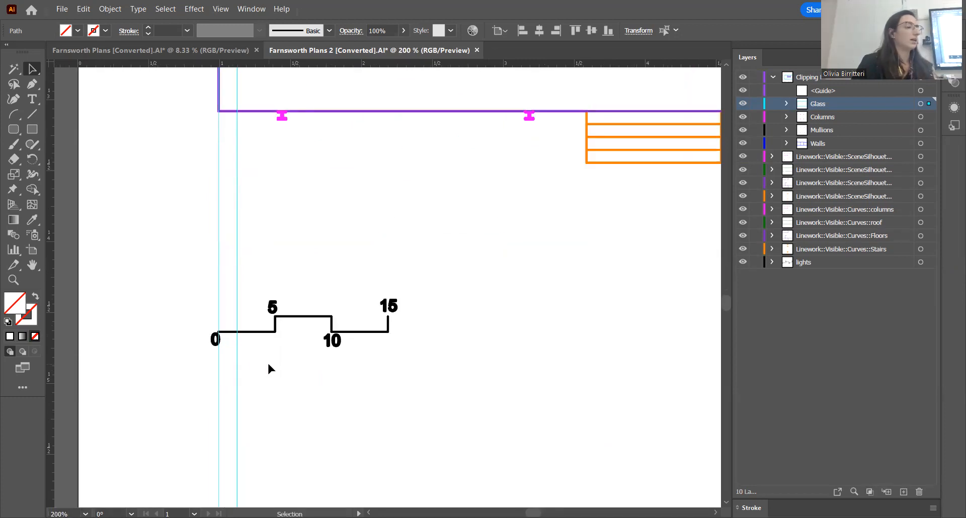
scroll(261, 369, "down", 2)
scroll(261, 369, "down", 4)
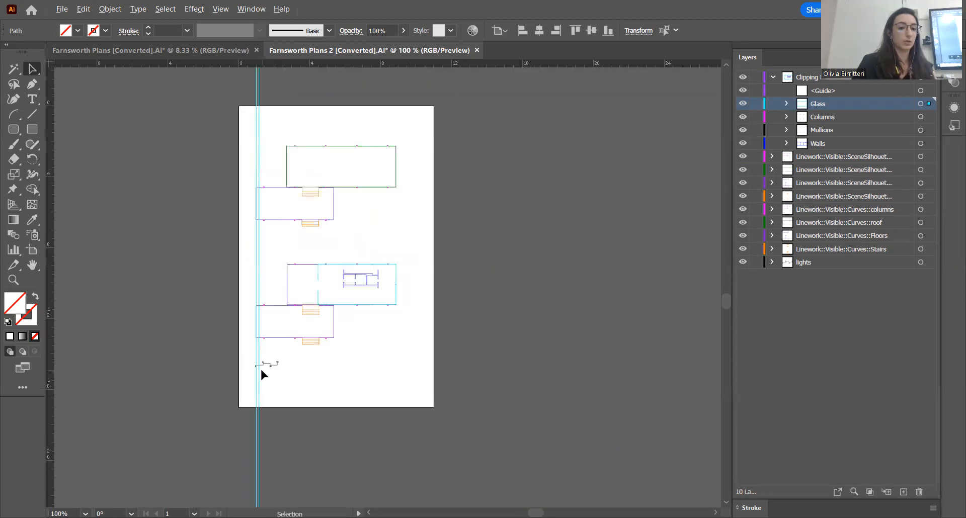
Move the second vertical guide to 1 5/8 in on the horizontal ruler
scroll(266, 72, "up", 4)
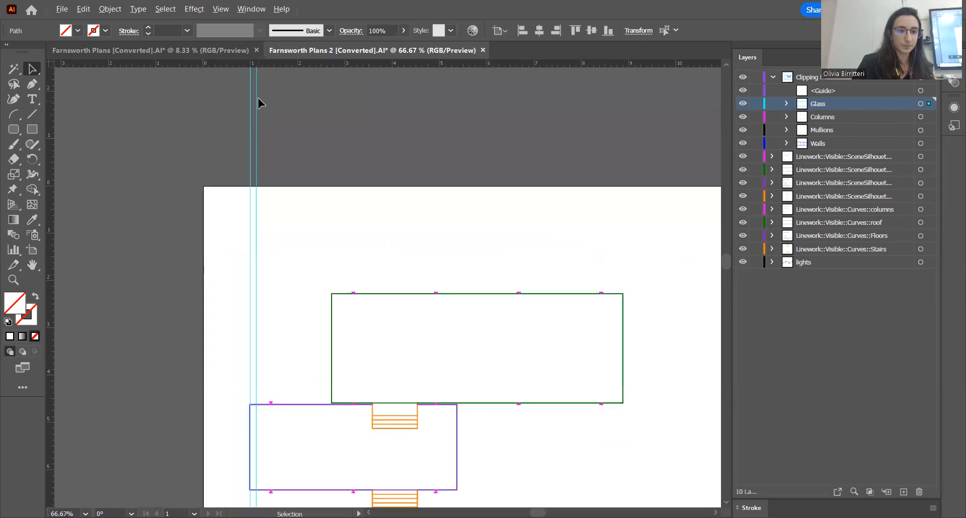
scroll(258, 80, "up", 4)
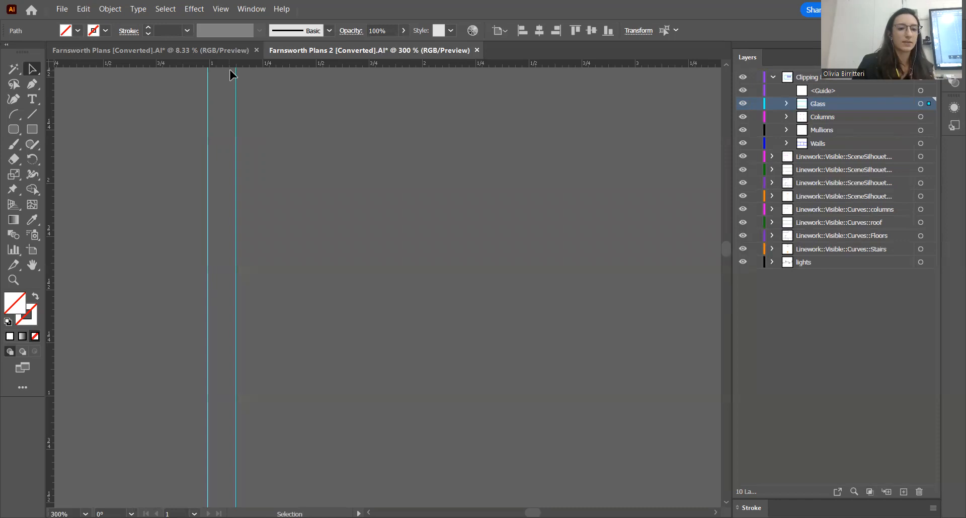
left_click_drag(237, 80, 341, 76)
scroll(332, 134, "down", 4)
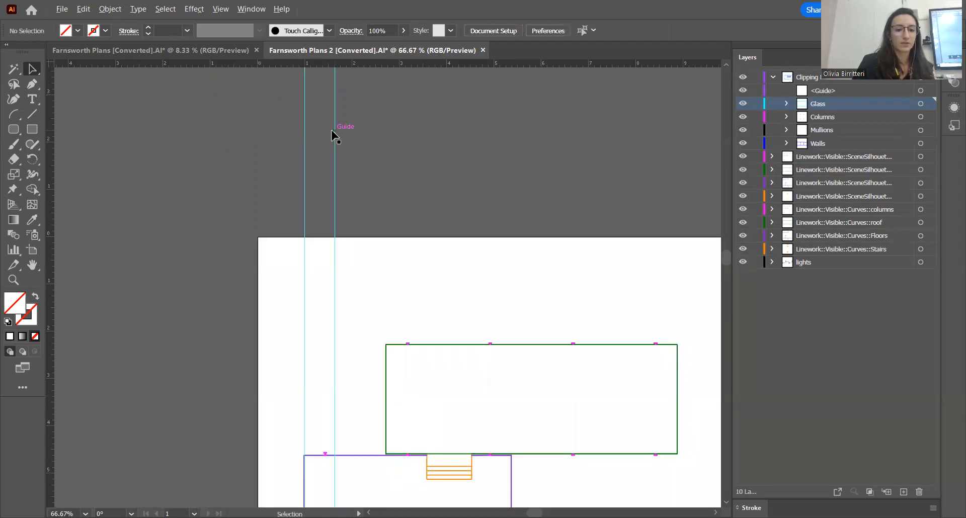
scroll(332, 135, "down", 3)
left_click(326, 132)
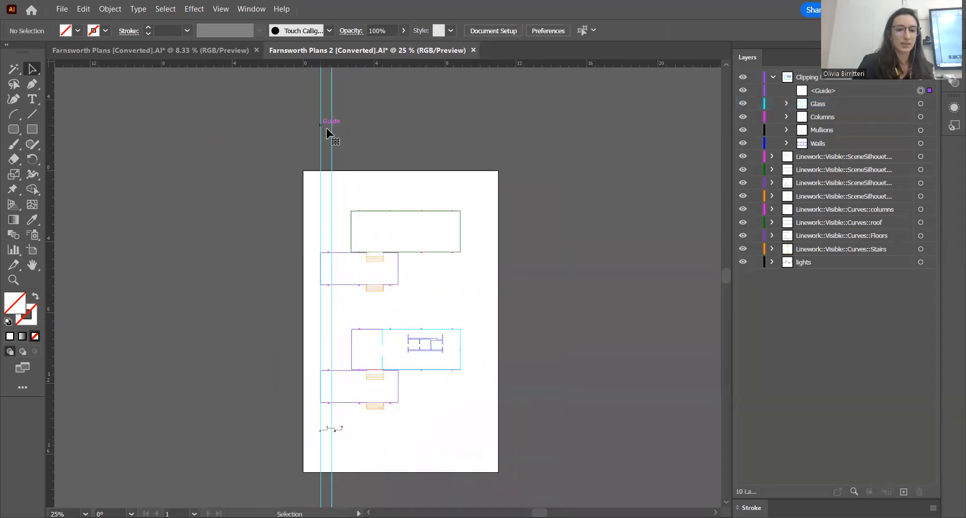
left_click(331, 133)
scroll(261, 143, "down", 1)
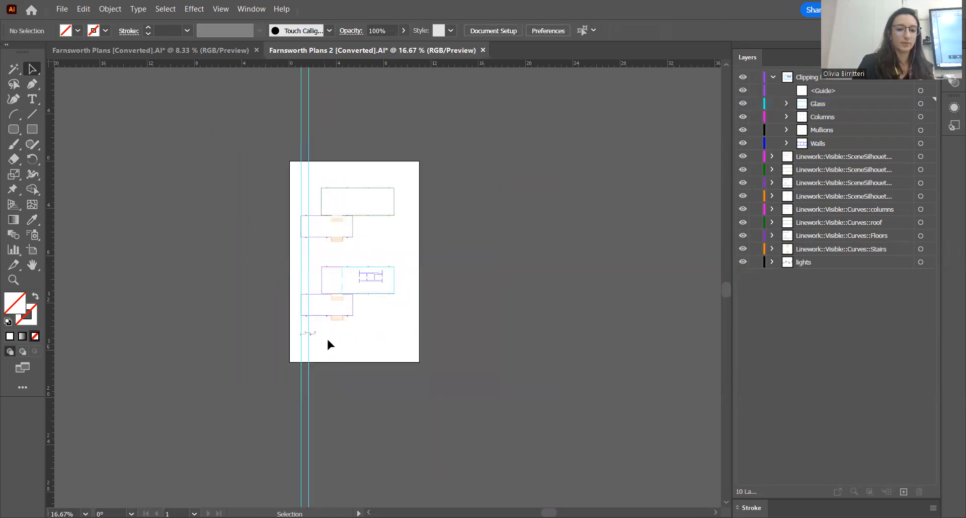
Select all the plan linework with the scale bar and enlarge it proportionally from the lower-left corner to about 9.5 in wide
scroll(323, 347, "up", 6)
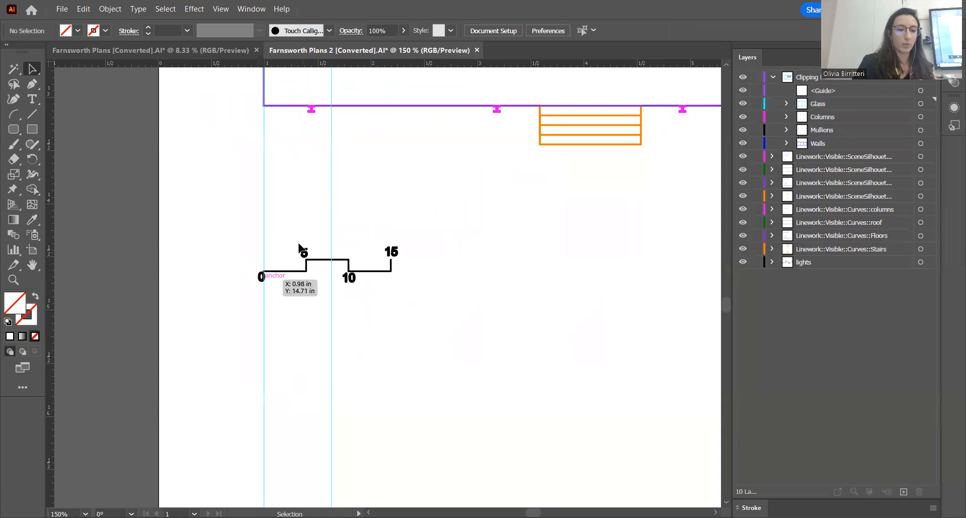
scroll(267, 329, "down", 4)
scroll(262, 325, "down", 2)
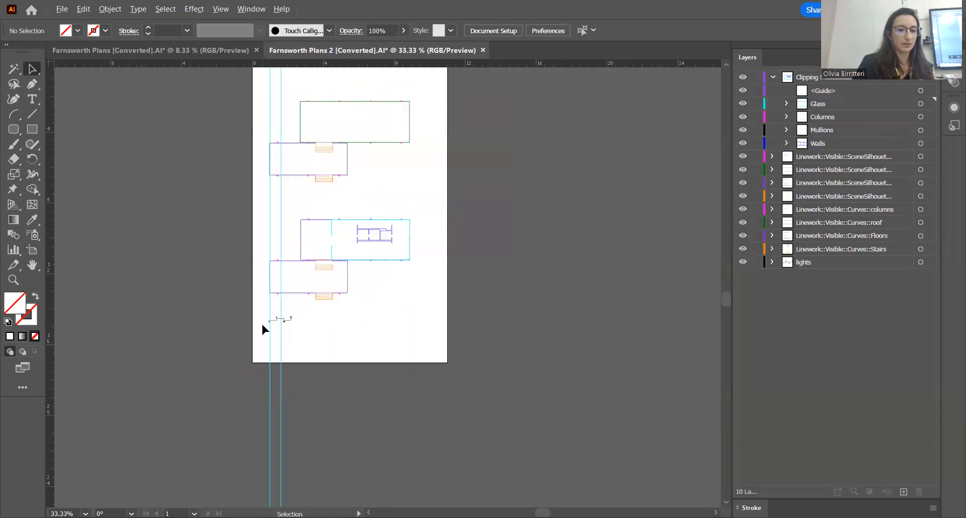
left_click_drag(380, 336, 247, 165)
scroll(300, 298, "up", 2)
left_click(234, 382, "shift")
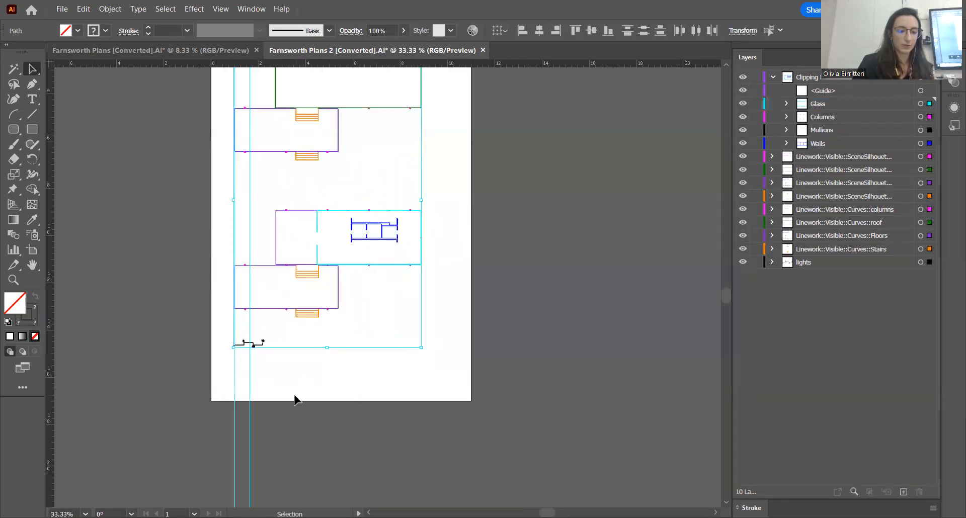
scroll(295, 397, "down", 1)
scroll(337, 168, "up", 1)
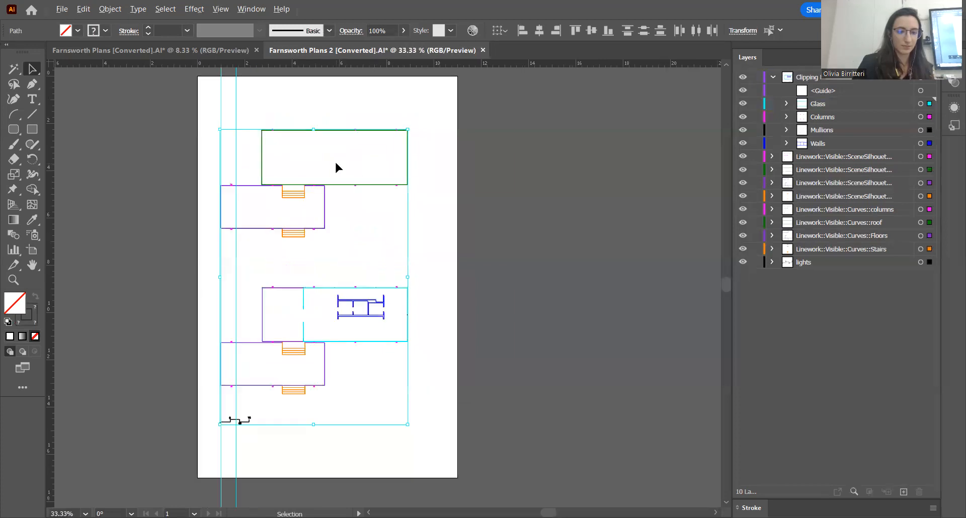
left_click_drag(408, 131, 529, 94)
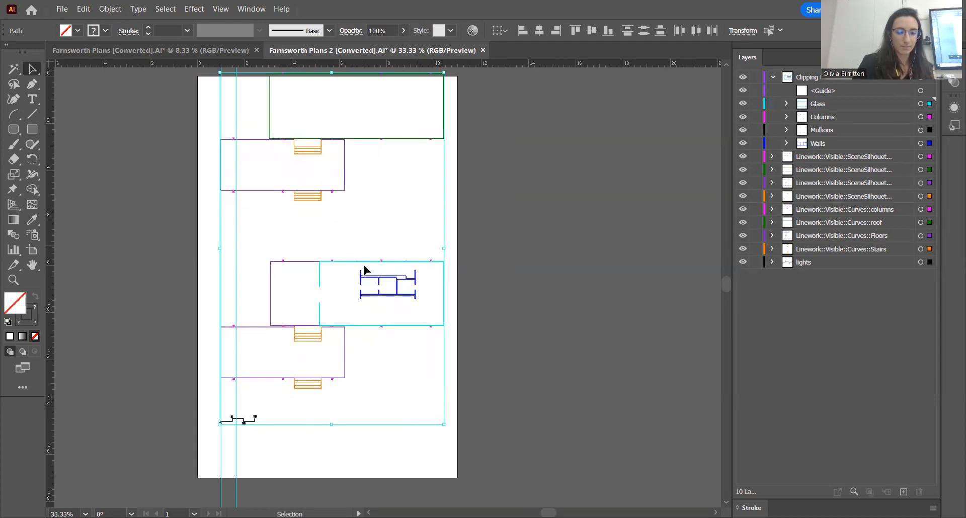
Enlarge the selected plan linework and scale bar proportionally from the lower-left corner to about 11.8 in wide
scroll(364, 270, "down", 1)
left_click_drag(425, 121, 497, 79)
scroll(419, 278, "up", 1)
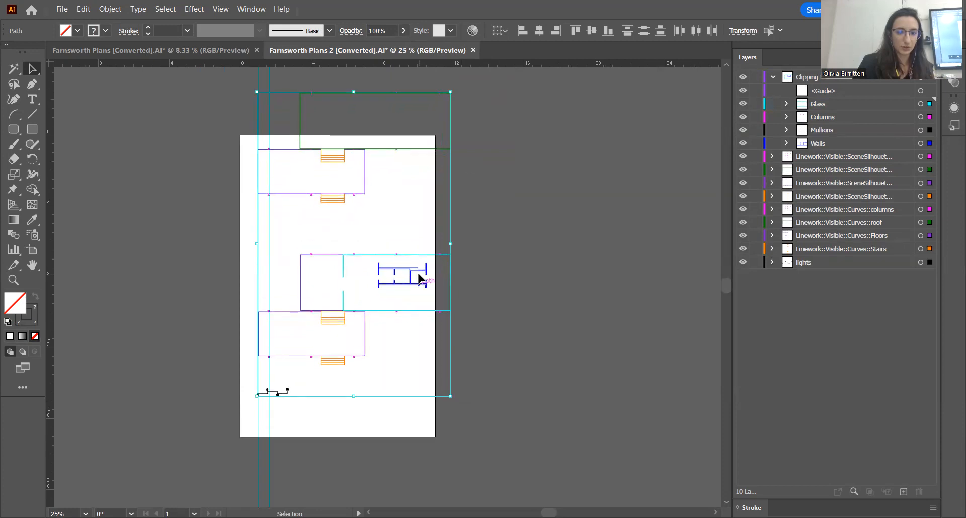
left_click_drag(450, 396, 465, 420)
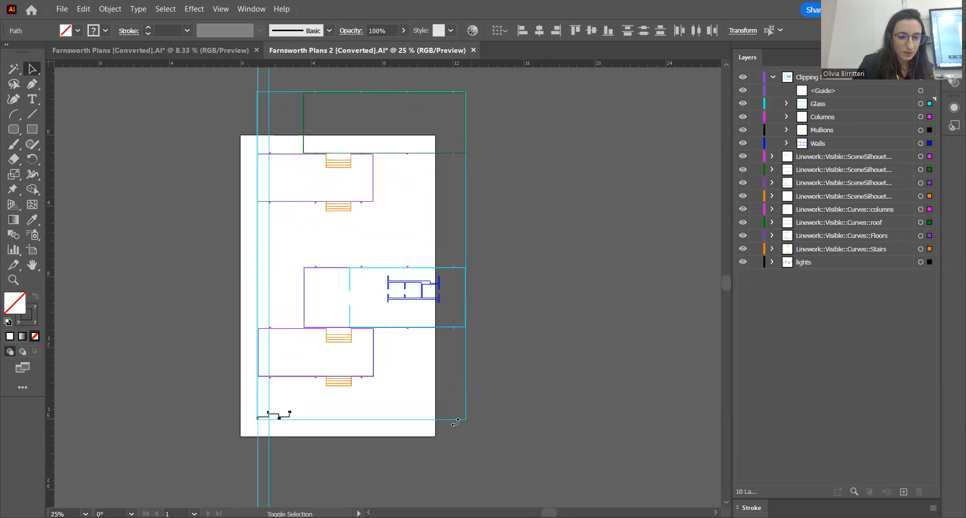
Enlarge the selected linework proportionally to about 12 in wide, bringing the scale bar's 0-to-5 segment closer to the guide spacing
scroll(287, 397, "down", 1)
scroll(280, 425, "up", 4)
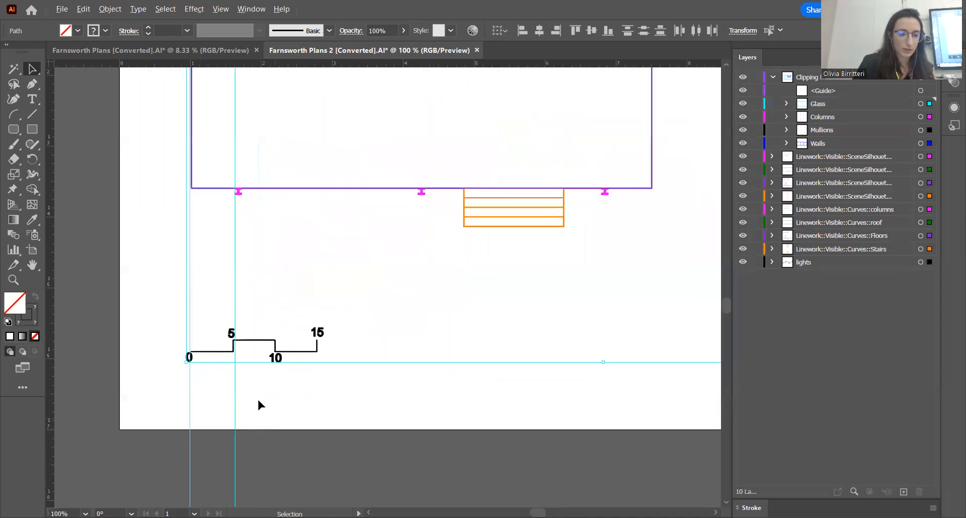
scroll(239, 388, "down", 2)
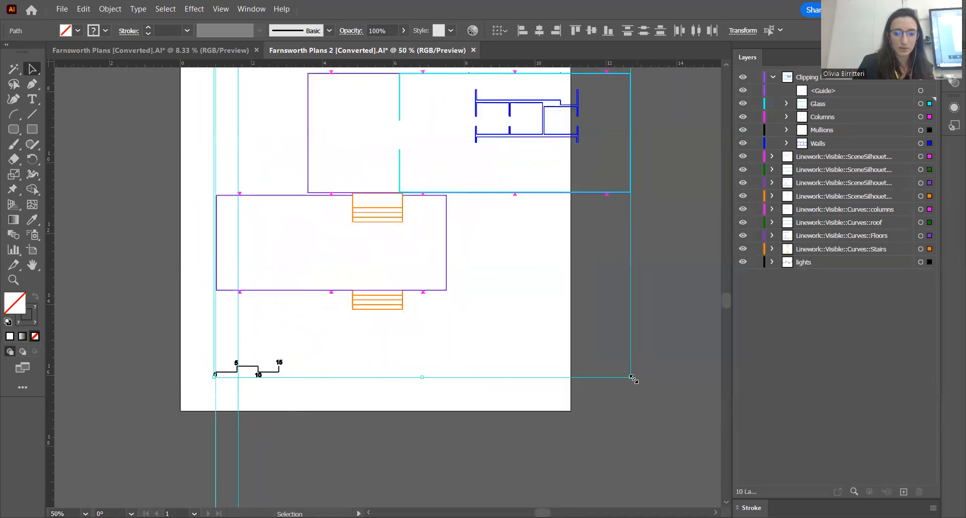
left_click_drag(634, 379, 660, 402)
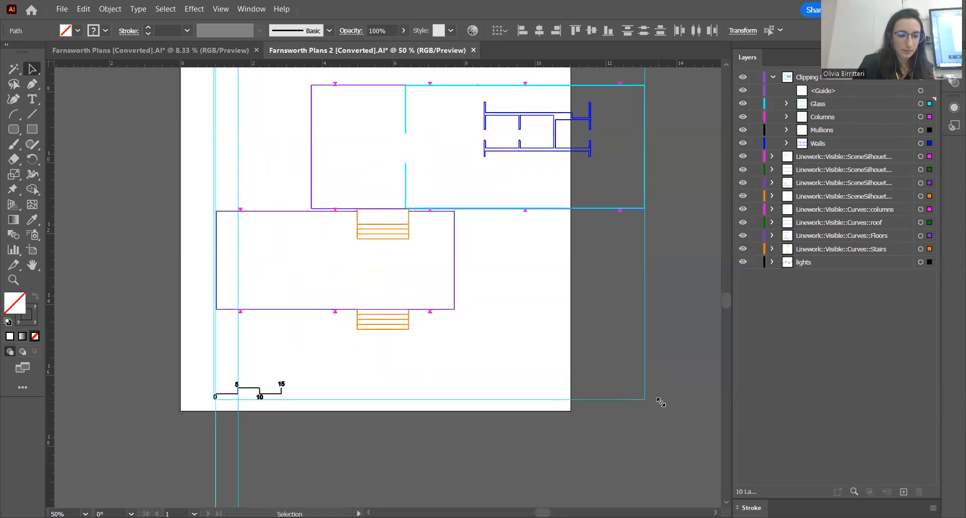
scroll(236, 407, "up", 4)
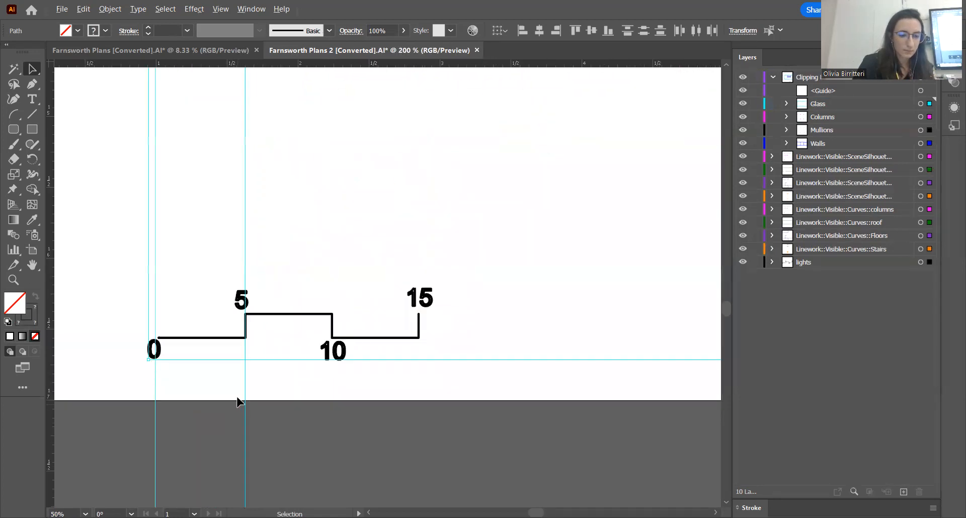
Fine-tune the linework's lower-left corner and width until the scale bar's 0-to-5 segment fits between the two guides, and deselect it
mouse_move(146, 363)
left_mouse_down()
mouse_move(134, 370)
mouse_move(145, 365)
left_mouse_up()
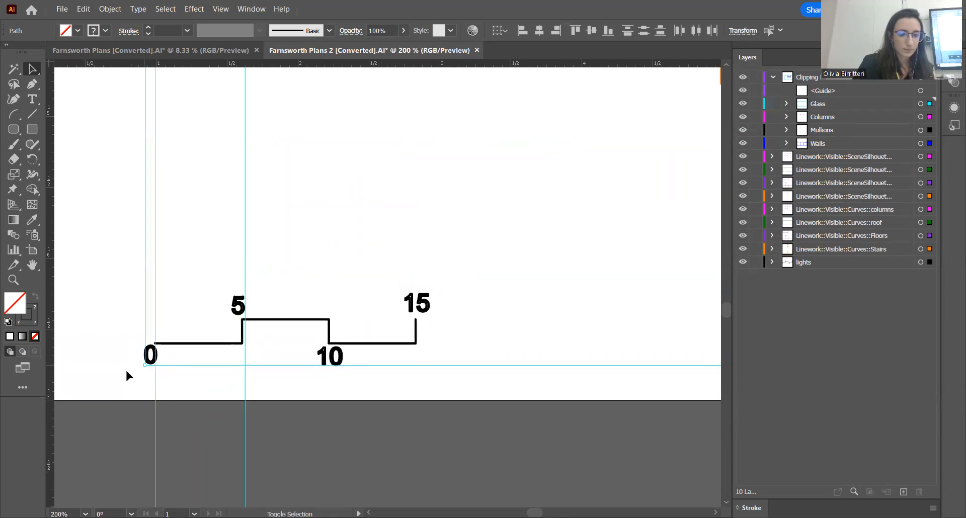
scroll(127, 373, "down", 4)
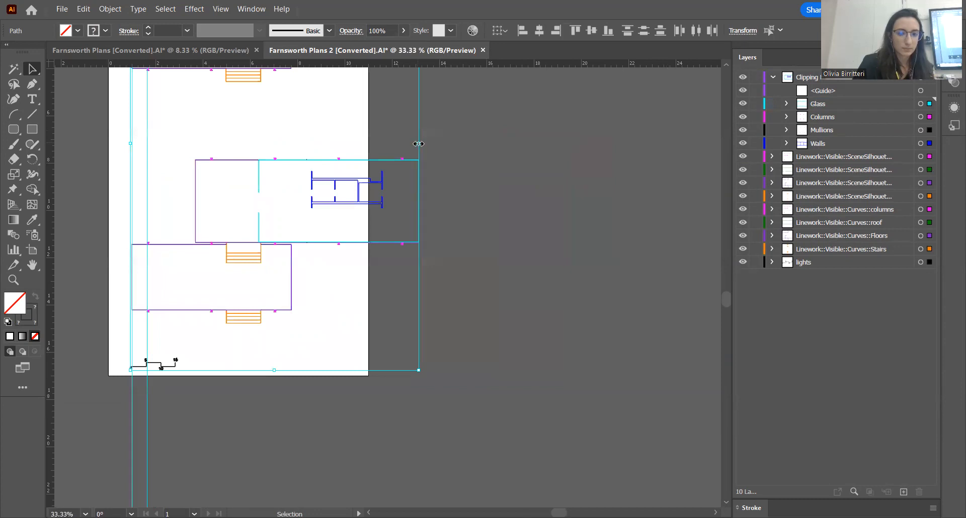
left_click_drag(419, 144, 424, 144, "shift")
scroll(173, 371, "up", 3)
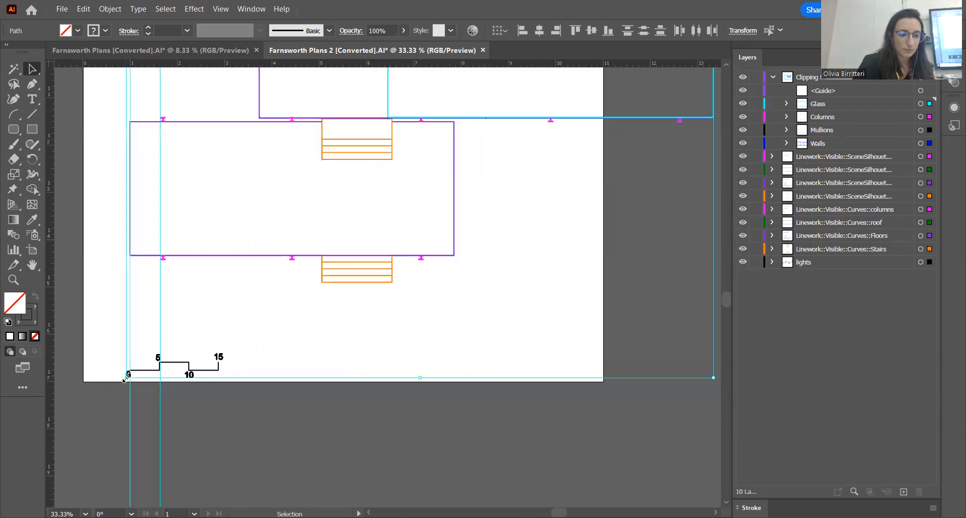
scroll(173, 364, "up", 1)
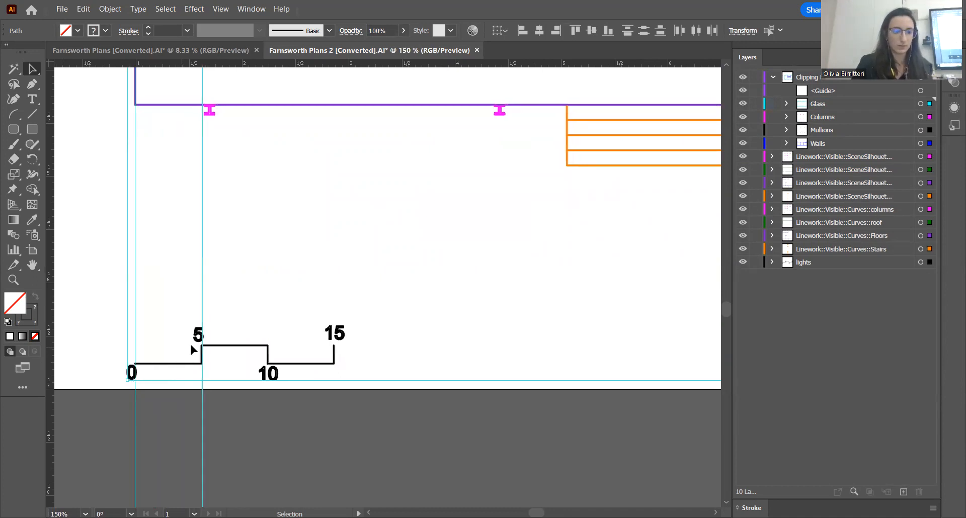
scroll(235, 357, "down", 4)
scroll(222, 327, "down", 1)
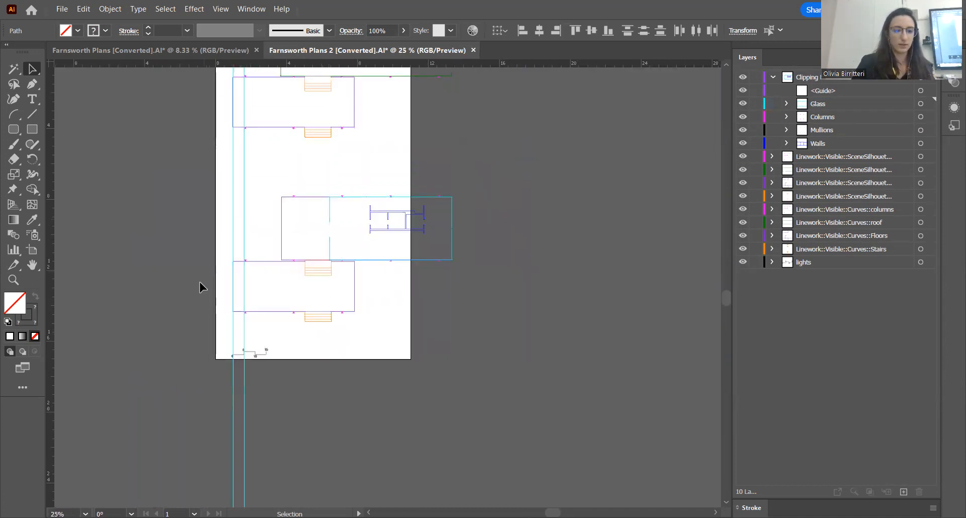
left_click(220, 323)
Enlarge the artboard to 14.578 in wide and 20.5567 in high so that it encloses all the plans
scroll(220, 322, "up", 2)
scroll(220, 323, "up", 2)
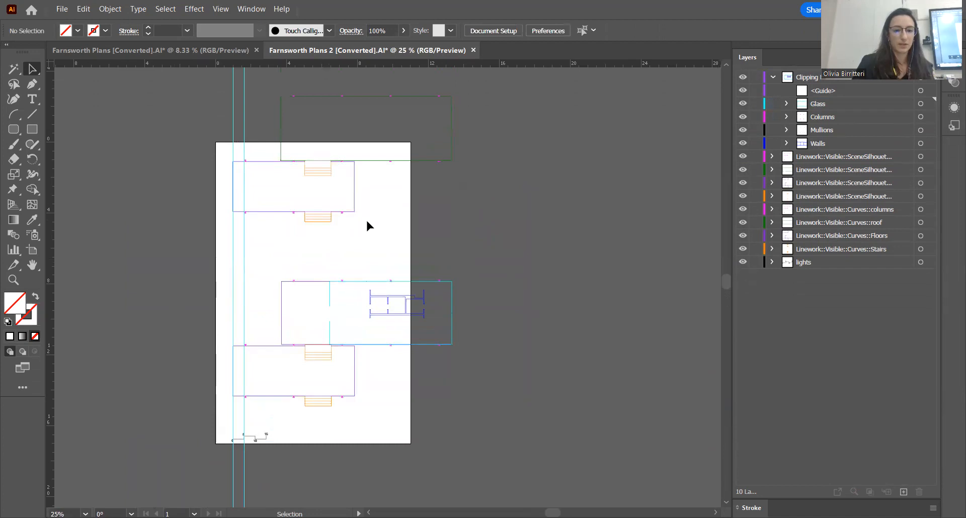
left_click(32, 250)
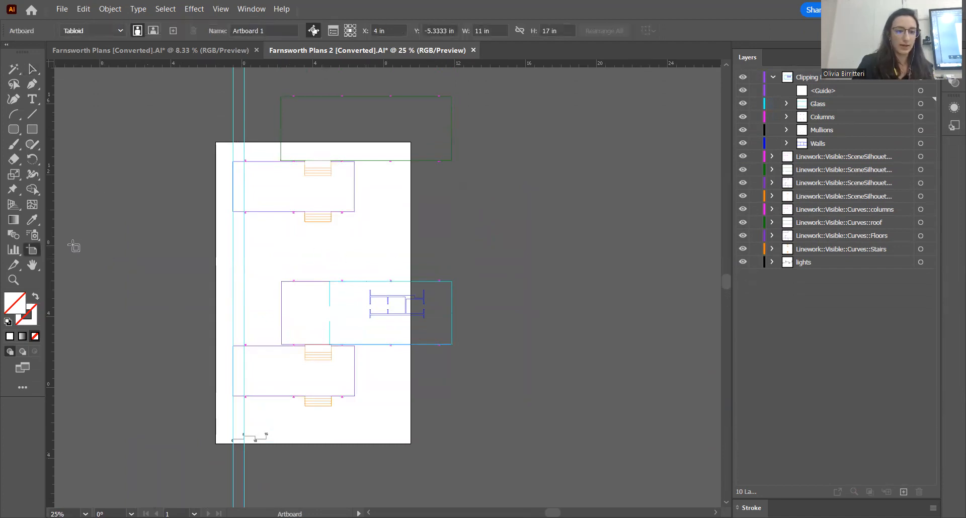
left_click_drag(412, 292, 474, 292)
scroll(335, 165, "up", 1)
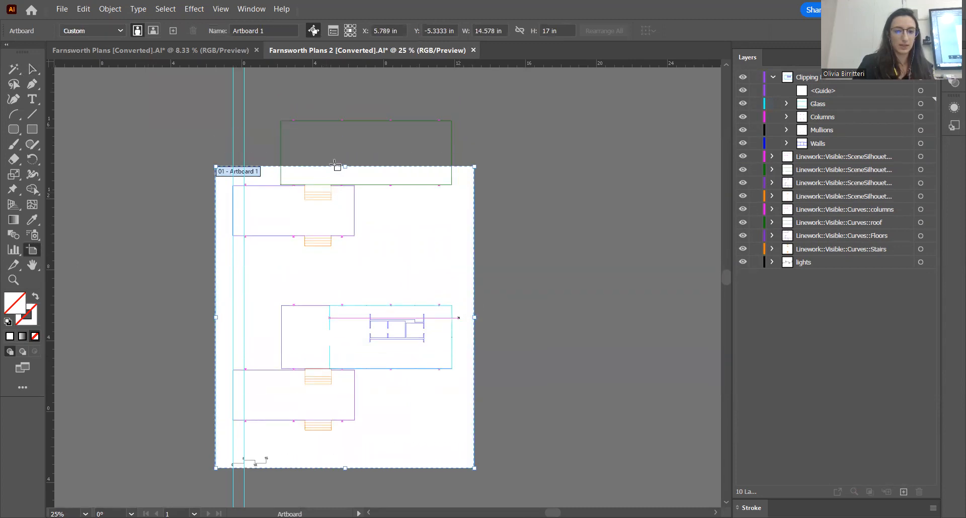
left_click_drag(345, 166, 351, 103)
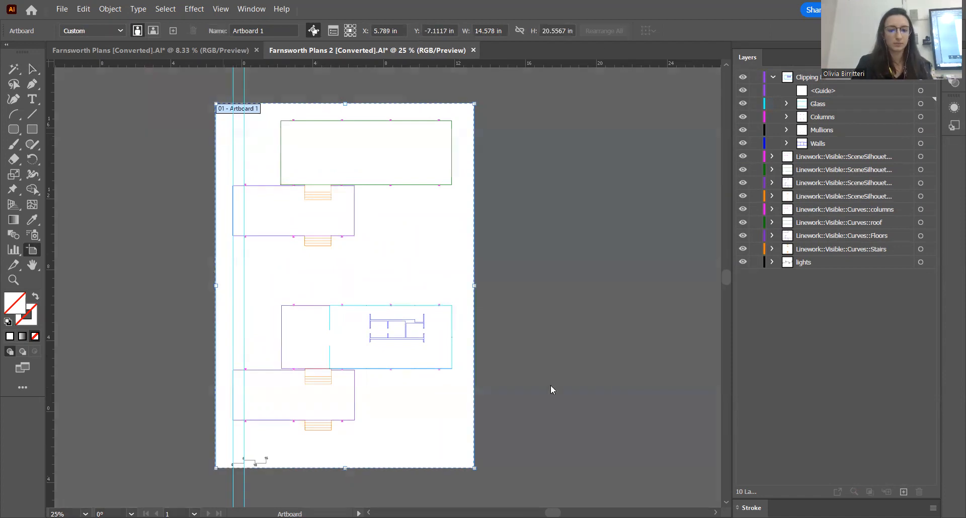
key("Return")
left_click(507, 437)
left_click(32, 70)
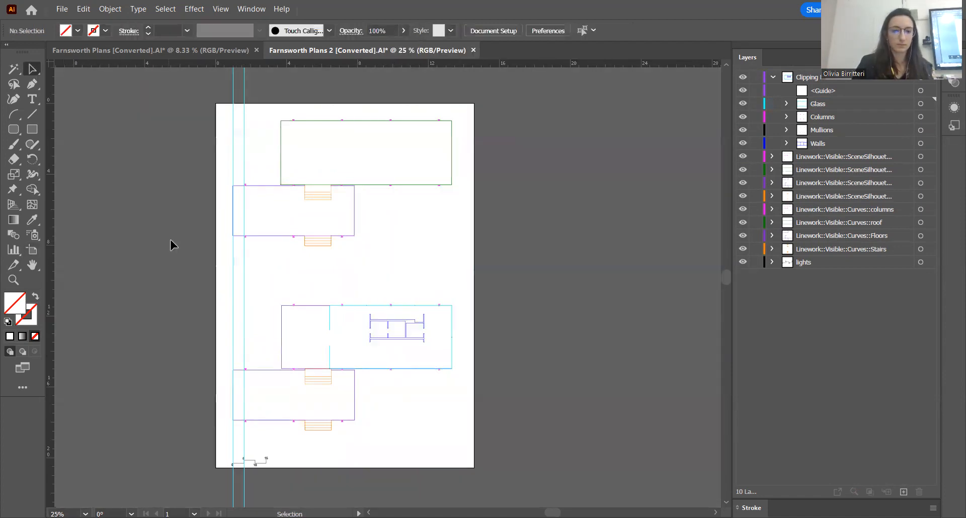
scroll(323, 240, "down", 3)
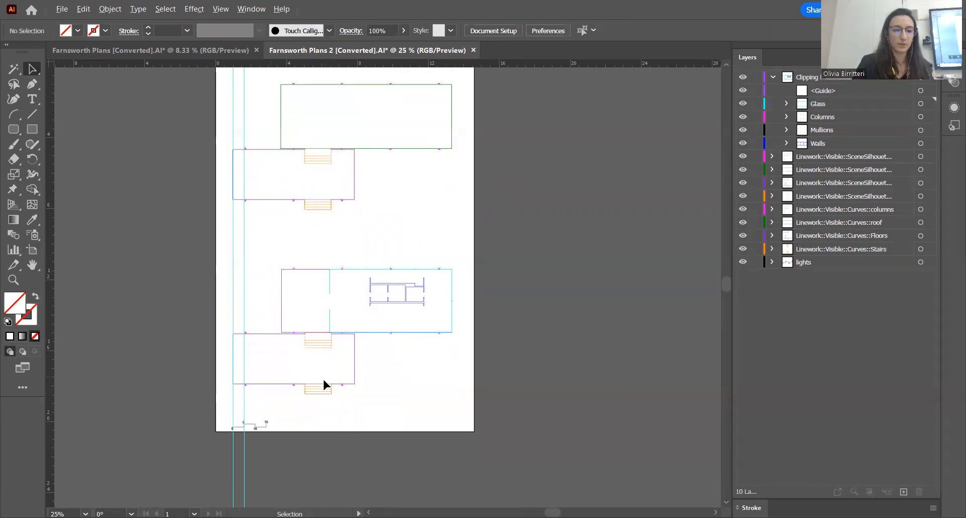
scroll(324, 382, "down", 3)
scroll(415, 379, "up", 3)
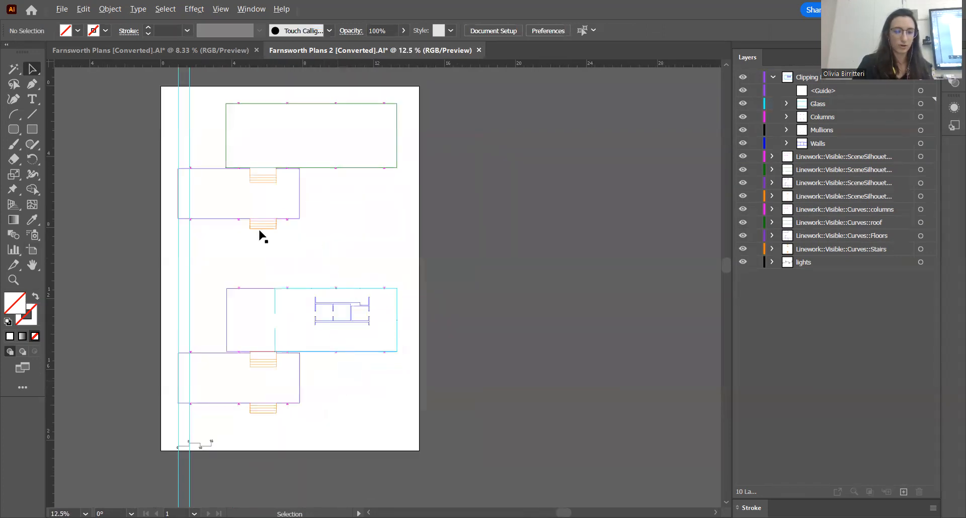
scroll(244, 385, "down", 2)
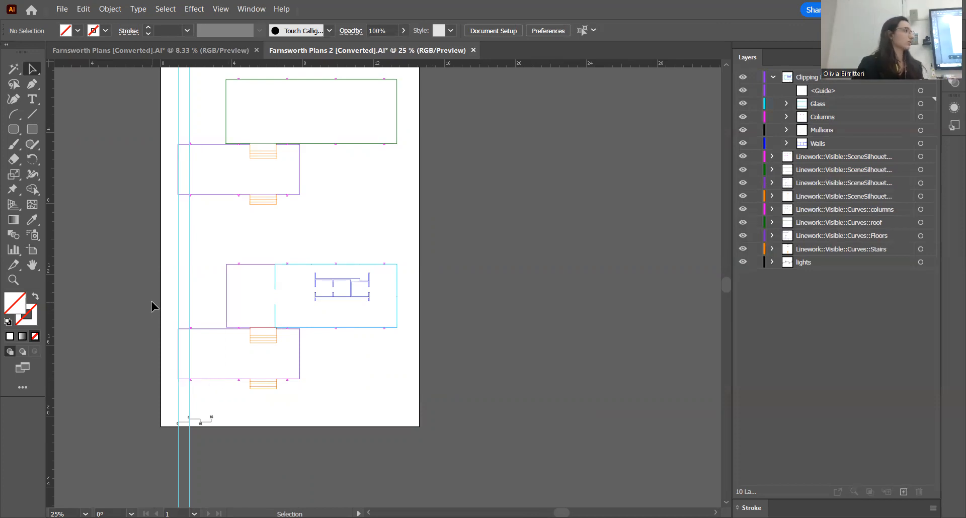
scroll(367, 302, "up", 2)
scroll(429, 260, "down", 2)
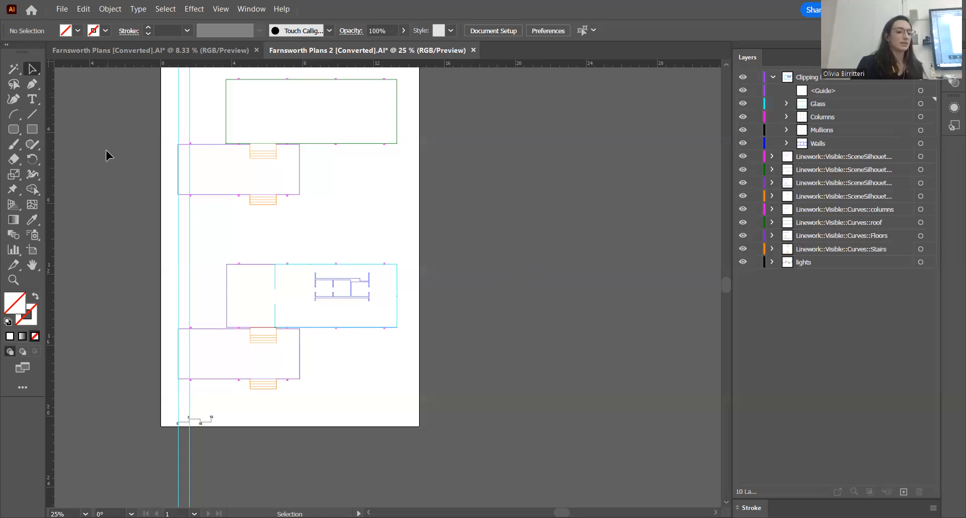
left_click_drag(125, 154, 204, 162)
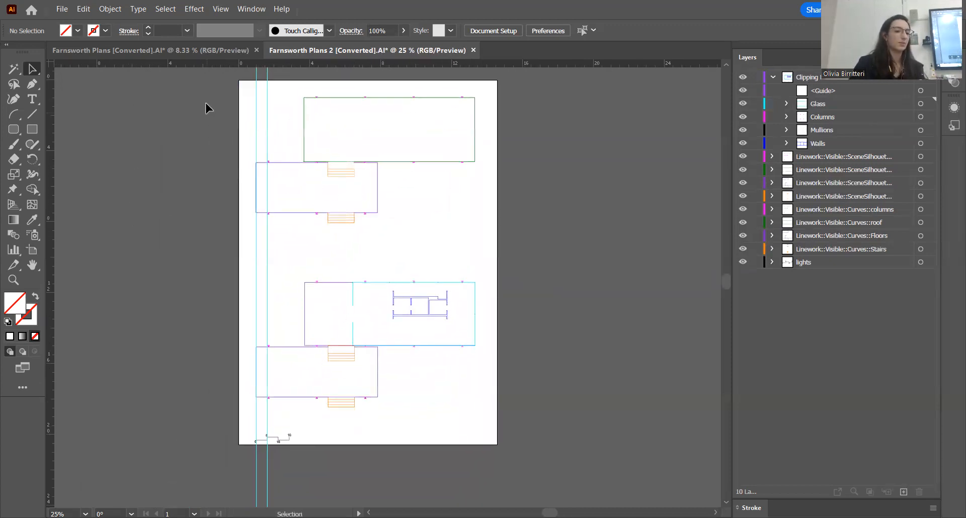
Review the measurement units available for the rulers while keeping Inches
right_click(185, 63)
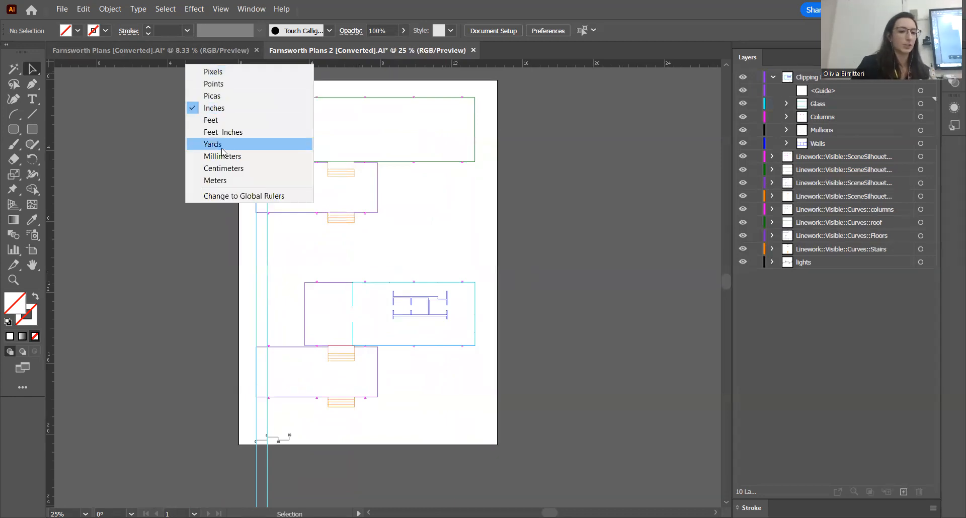
left_click(158, 75)
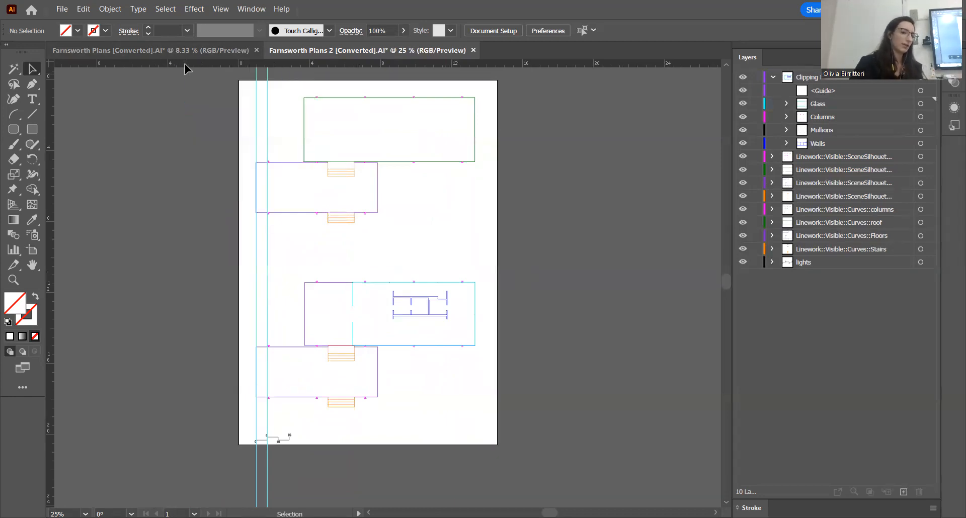
right_click(182, 65)
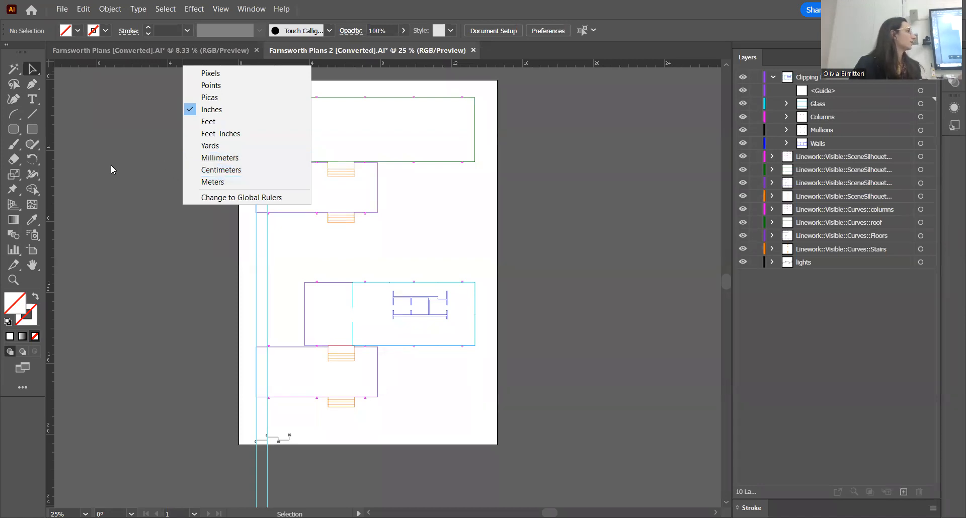
left_click(119, 152)
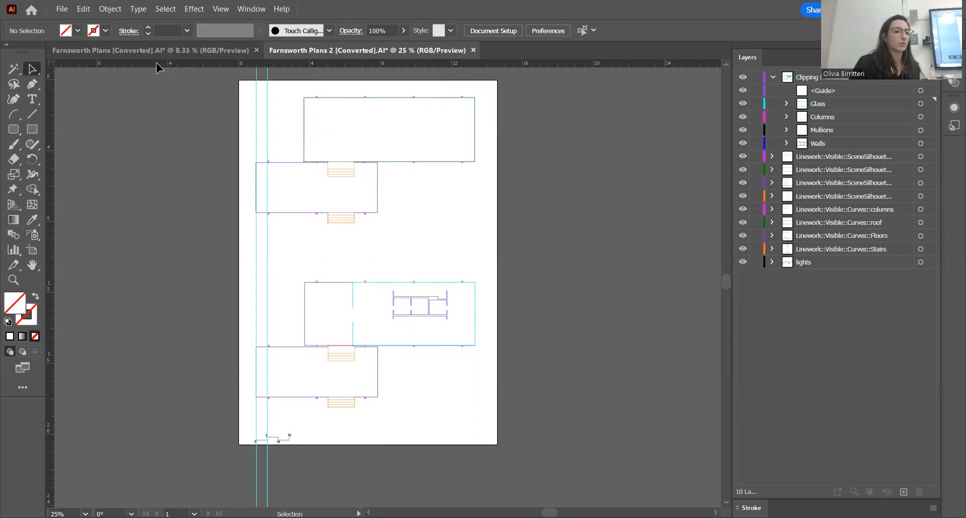
right_click(182, 63)
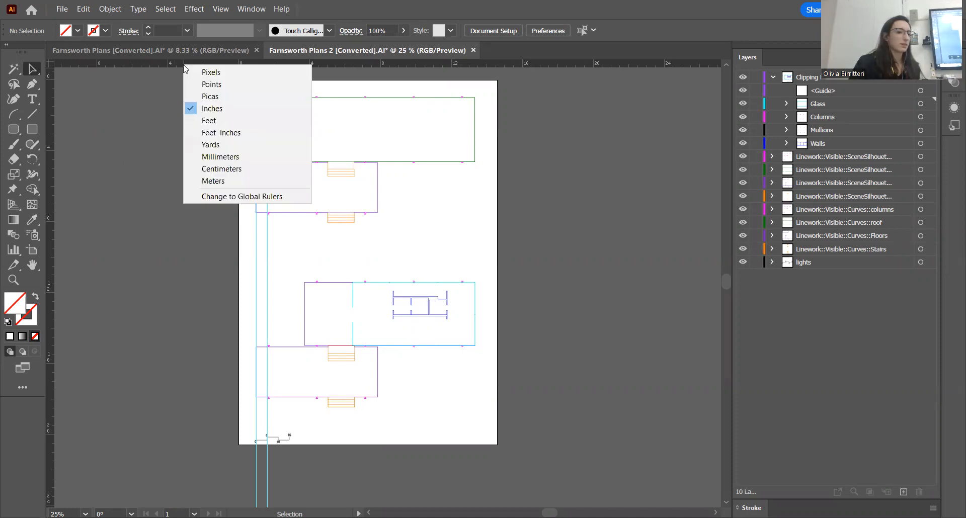
left_click(136, 180)
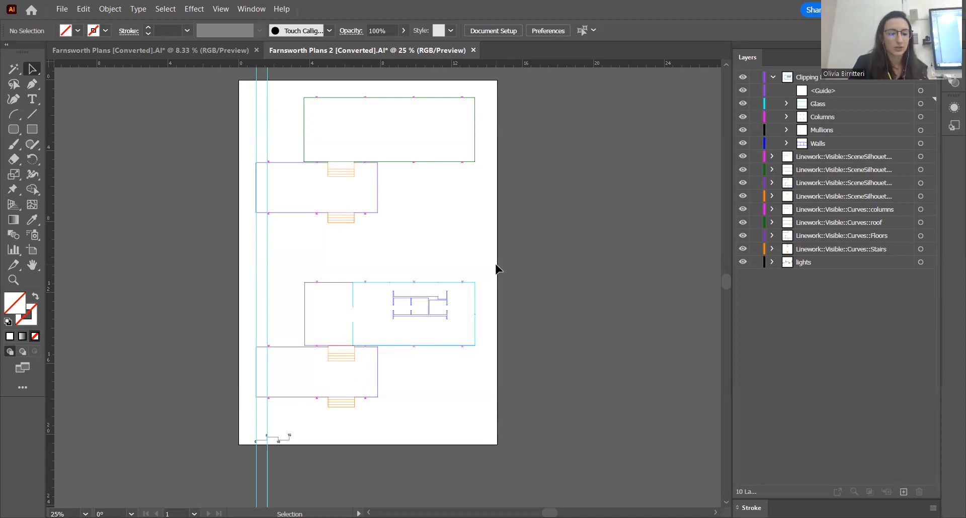
Target the whole Clipping layer containing Glass, Columns, Mullions and Walls, and set its stroke weight to 1 pt
scroll(394, 308, "up", 3)
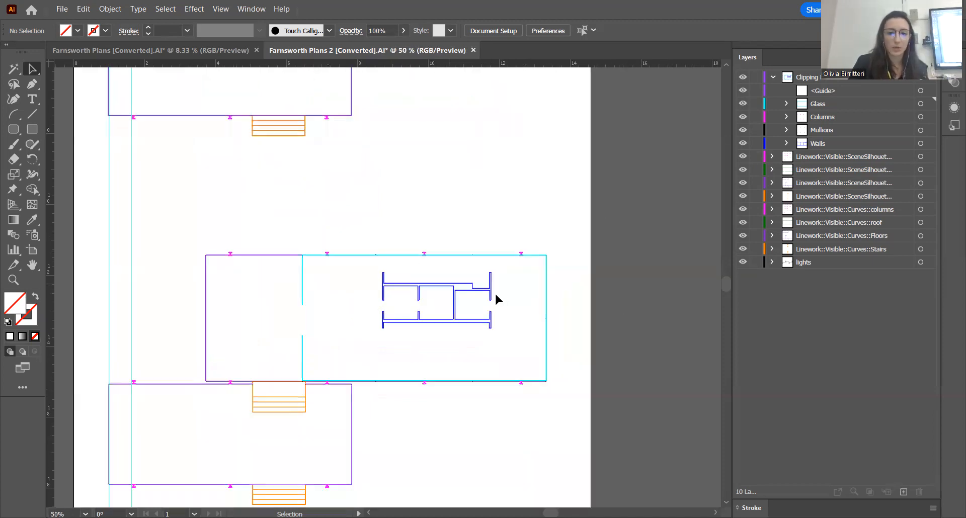
left_click(820, 80)
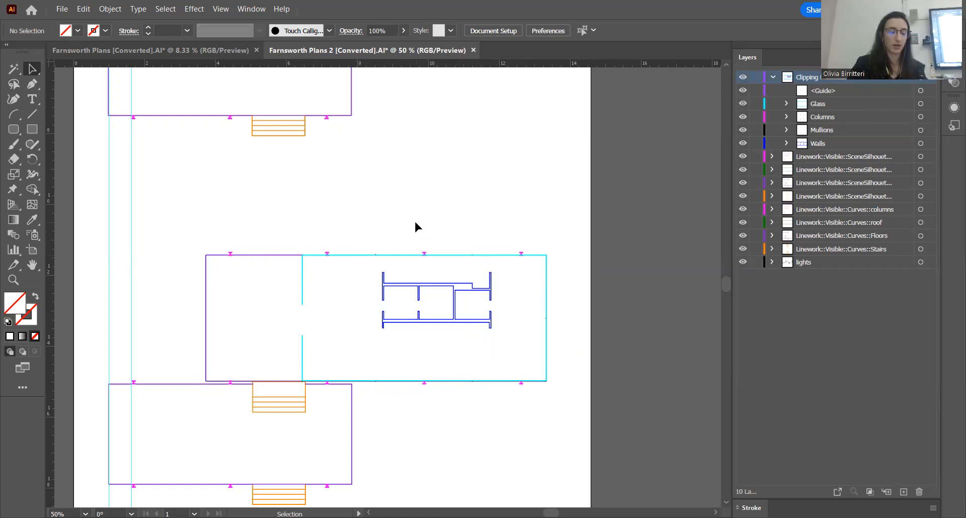
left_click(917, 90)
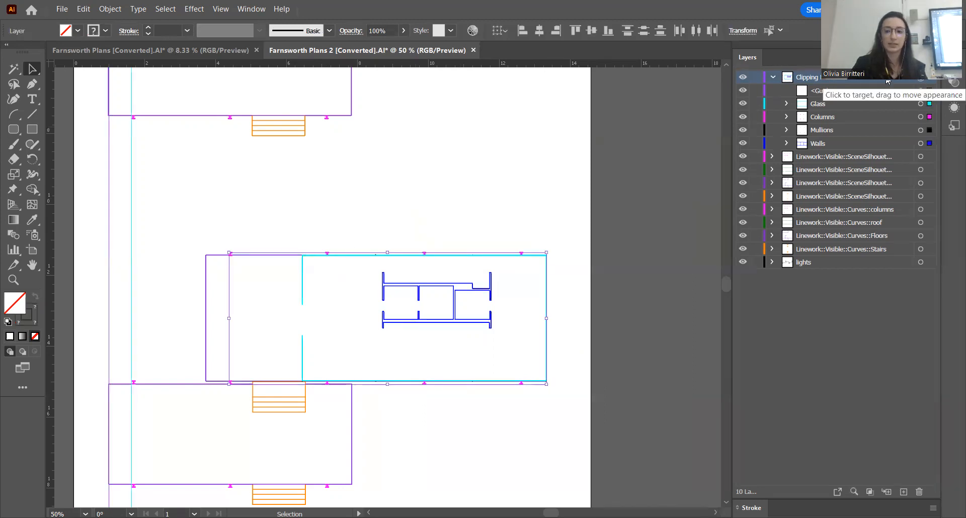
left_click(473, 197)
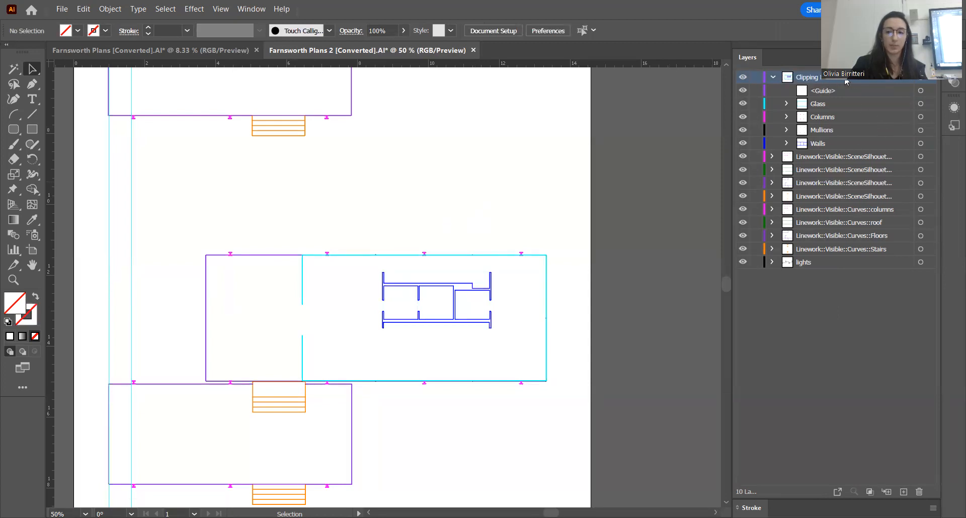
left_click(921, 81)
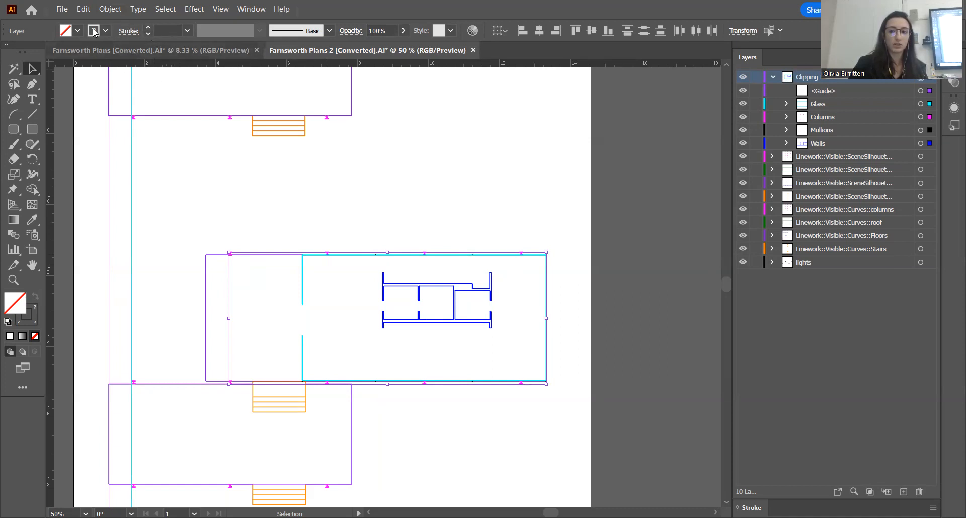
left_click(129, 33)
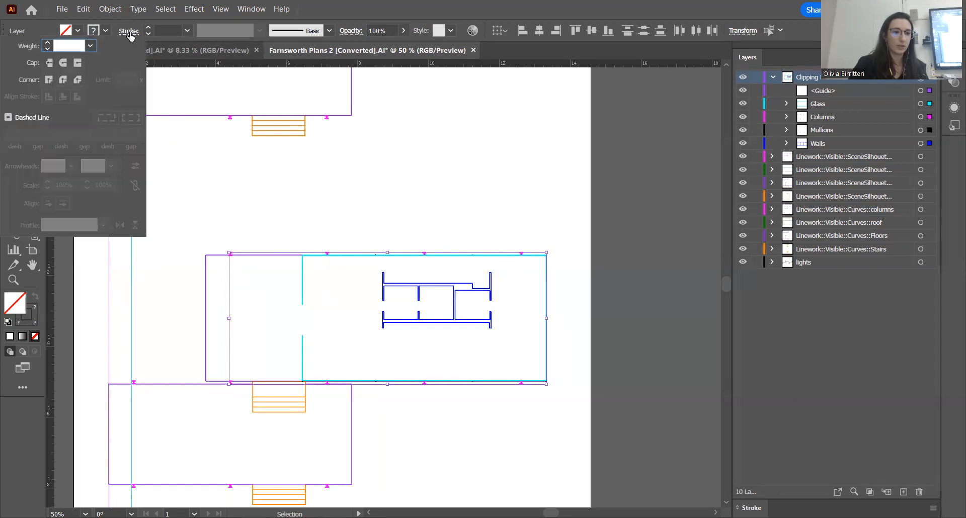
left_click(90, 47)
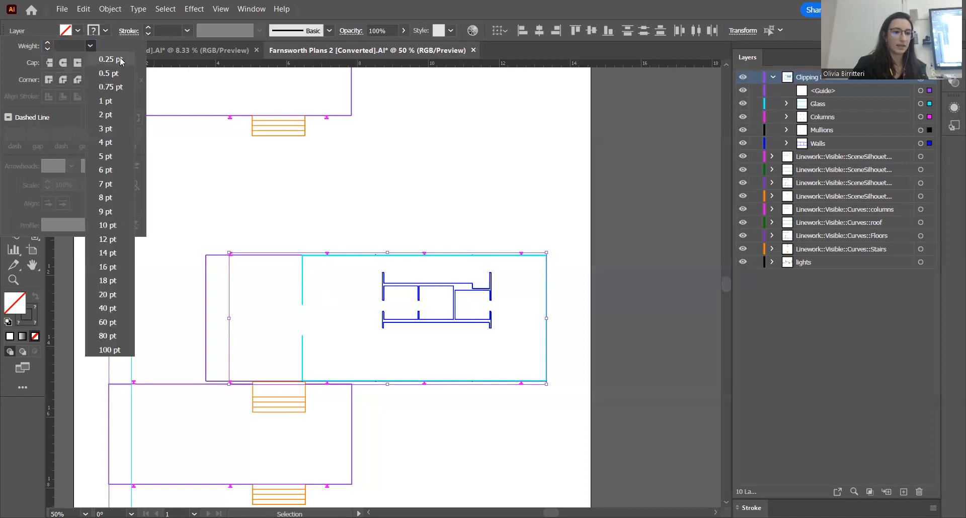
left_click(107, 102)
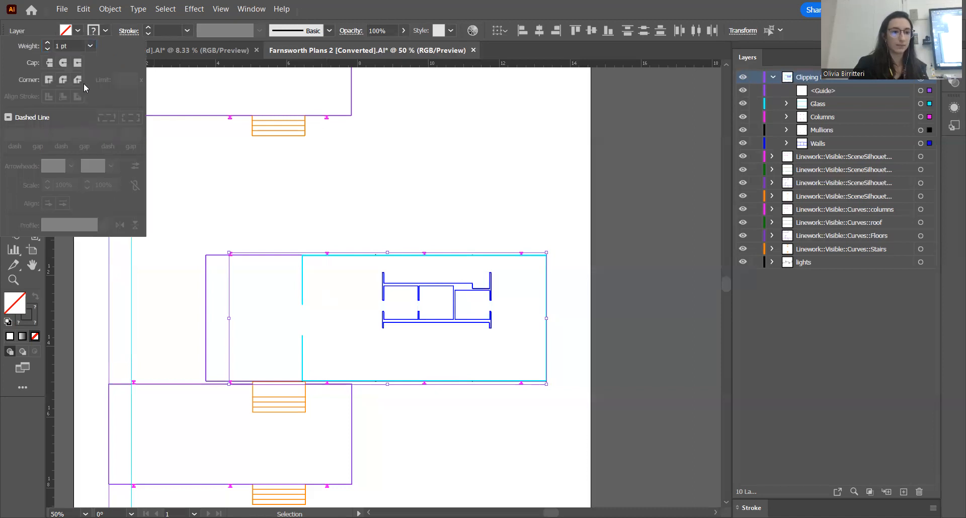
Try stroke weights of 3 pt and 6 pt on the targeted Clipping layer's linework
left_click(203, 178)
scroll(356, 292, "up", 6)
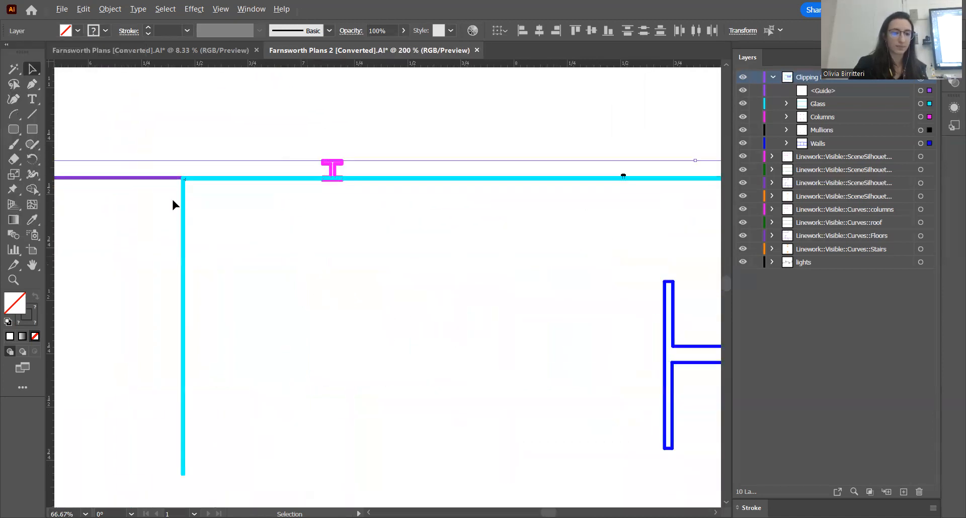
left_click(187, 30)
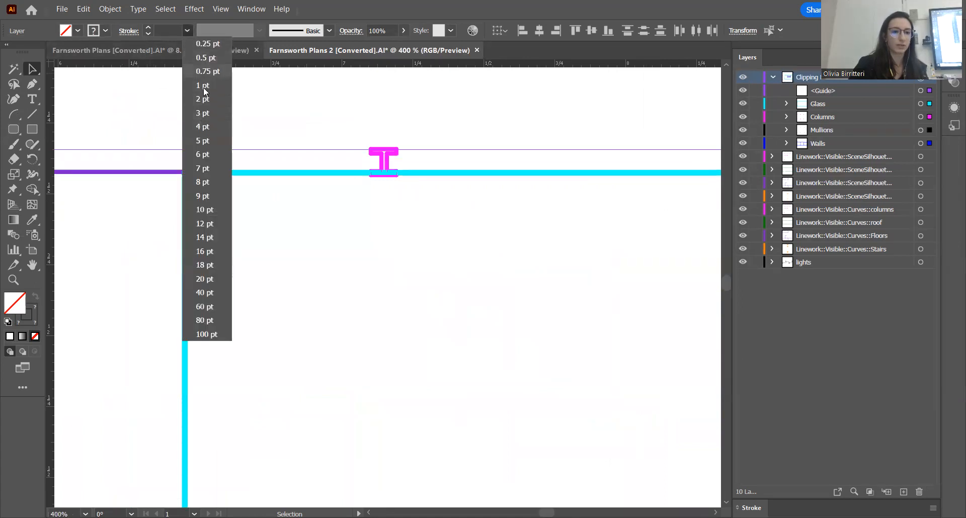
left_click(185, 31)
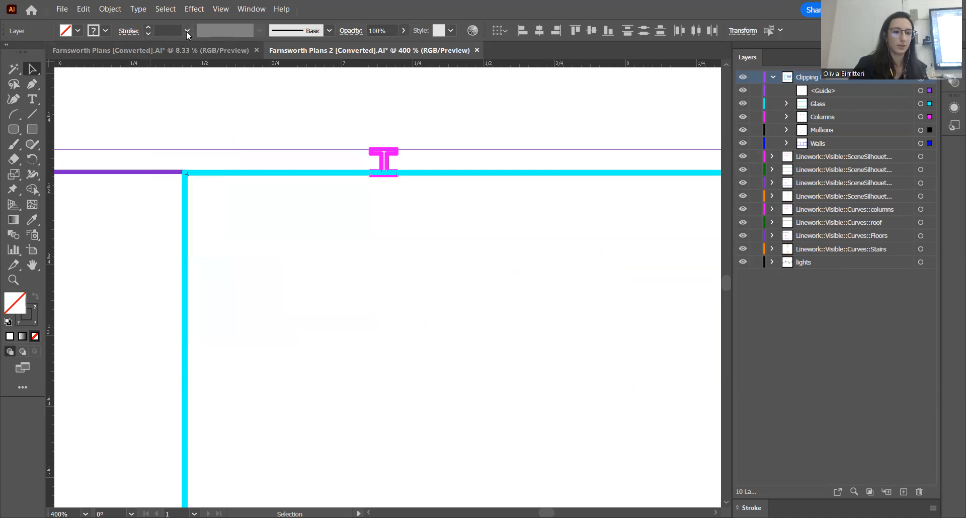
left_click(187, 31)
left_click(205, 112)
left_click(187, 29)
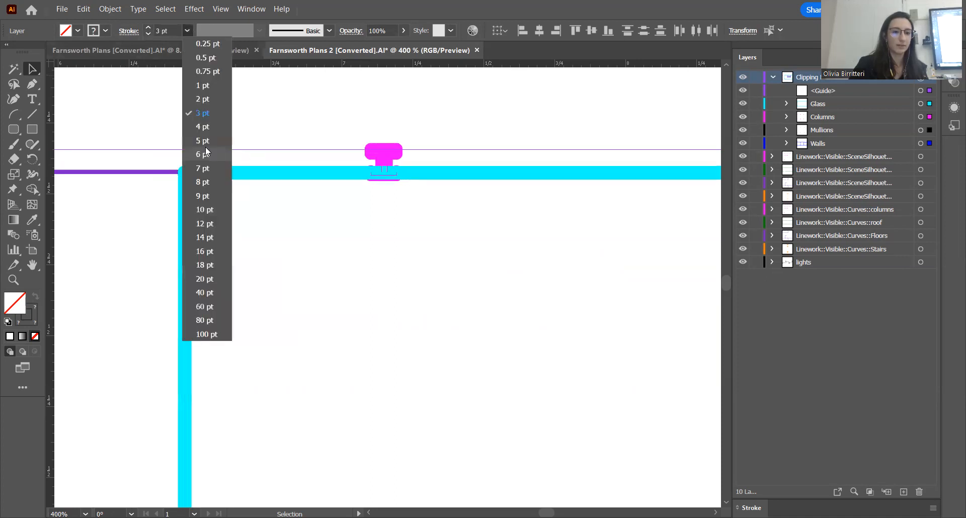
left_click(204, 154)
Set the Clipping layer's stroke weight to 2 pt and view the resulting walls, glass and columns in the lower plan
left_click(187, 31)
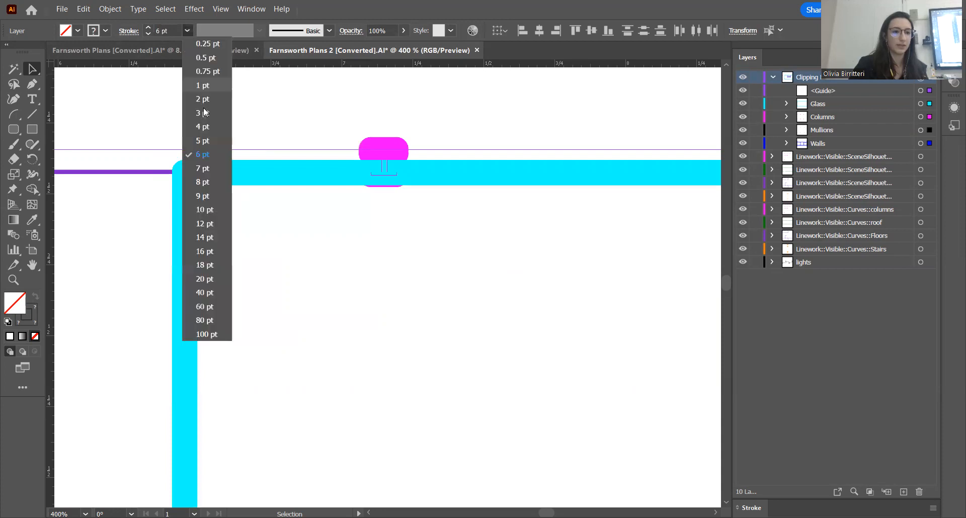
left_click(203, 100)
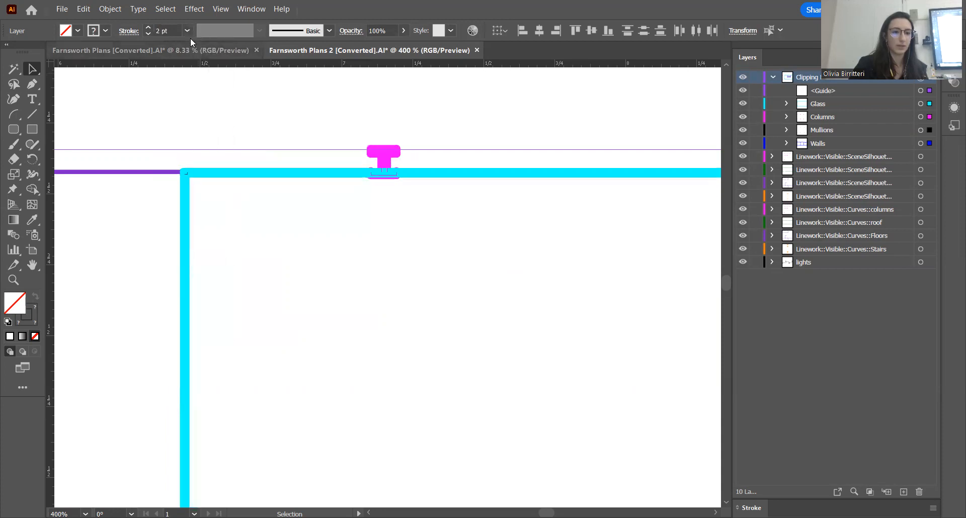
left_click(189, 31)
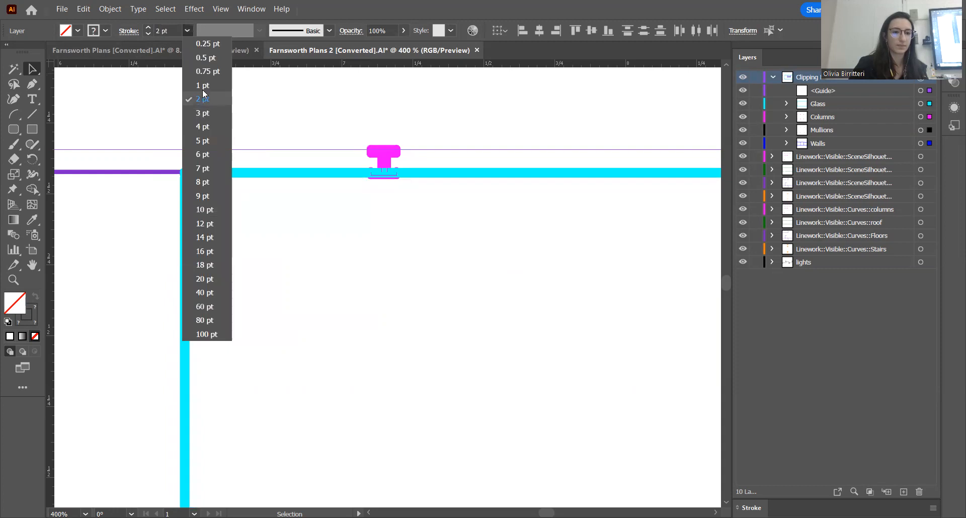
left_click(148, 97)
scroll(281, 162, "down", 5)
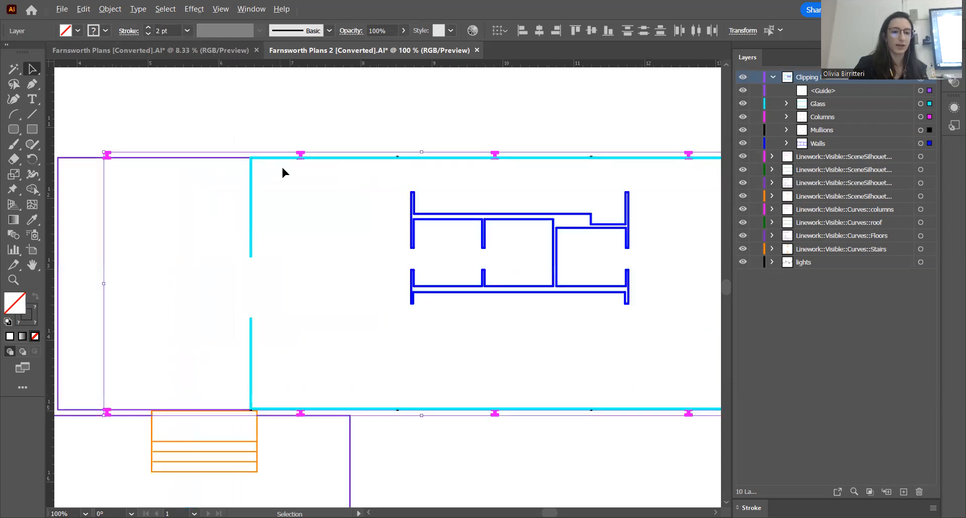
scroll(312, 195, "up", 1)
scroll(312, 199, "up", 1)
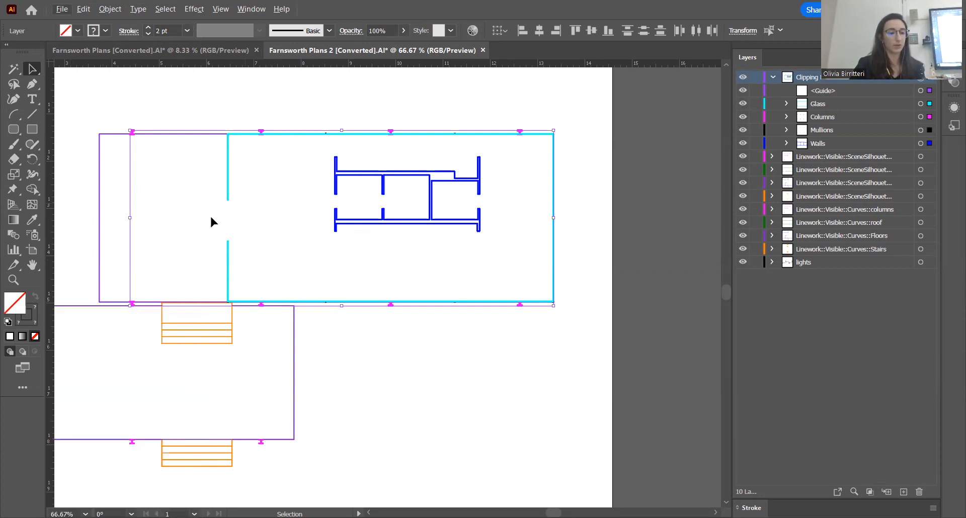
Cancel the stroke's Color Picker and move the floating Color panel off the tools to below the layer list
double_click(29, 325)
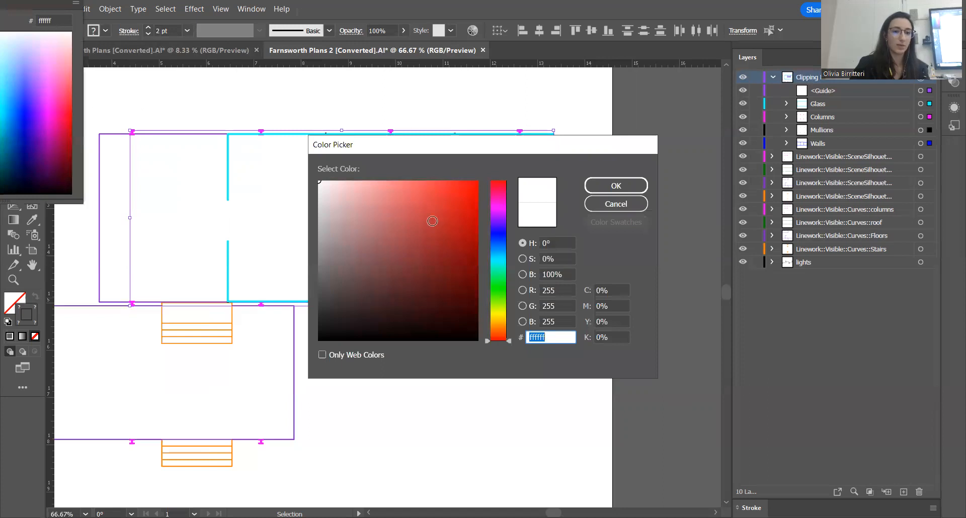
left_click(616, 204)
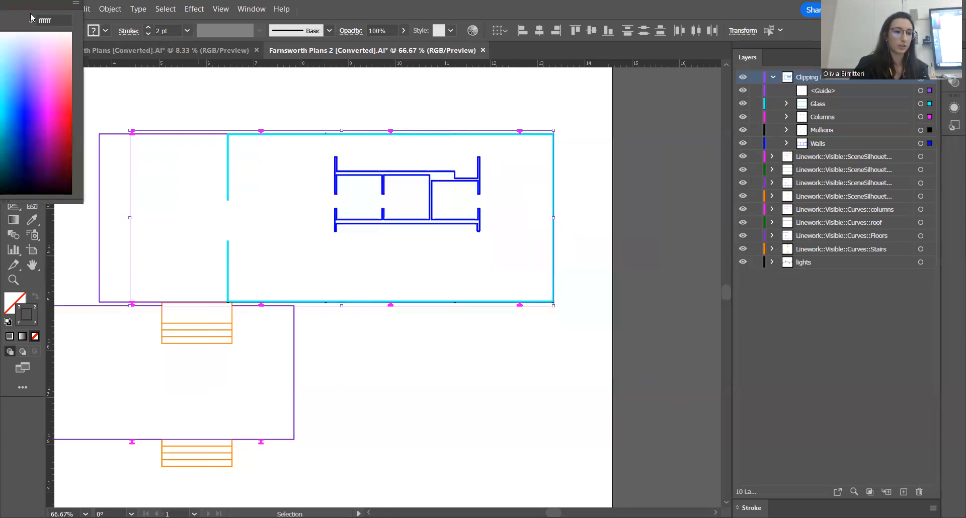
left_click_drag(175, 54, 823, 298)
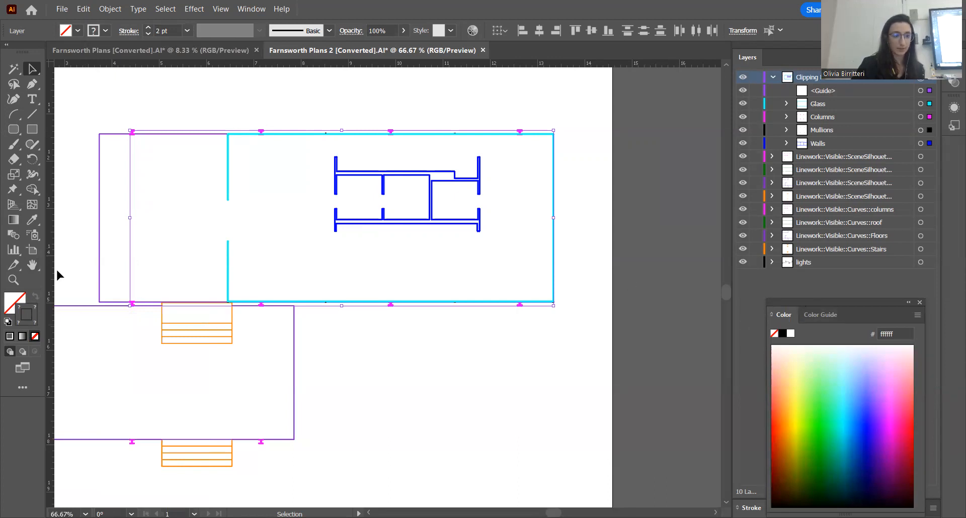
Set the Clipping layer's stroke color to black (000000) and deselect the linework
double_click(34, 323)
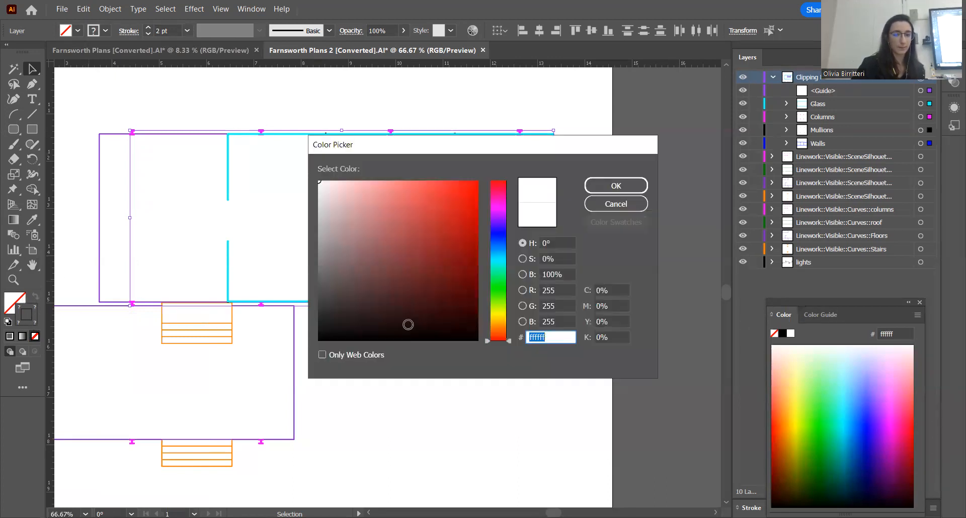
mouse_move(328, 194)
left_mouse_down()
mouse_move(325, 337)
mouse_move(312, 344)
left_mouse_up()
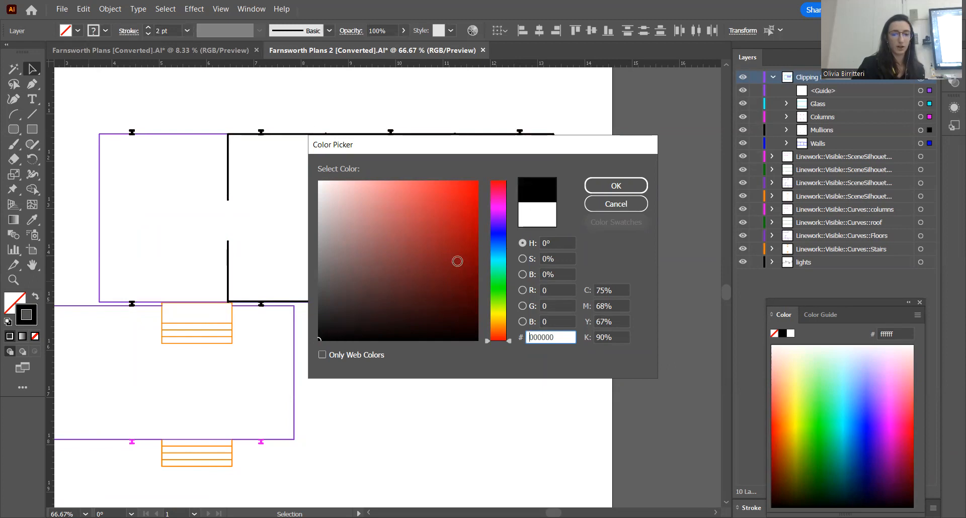
left_click(619, 190)
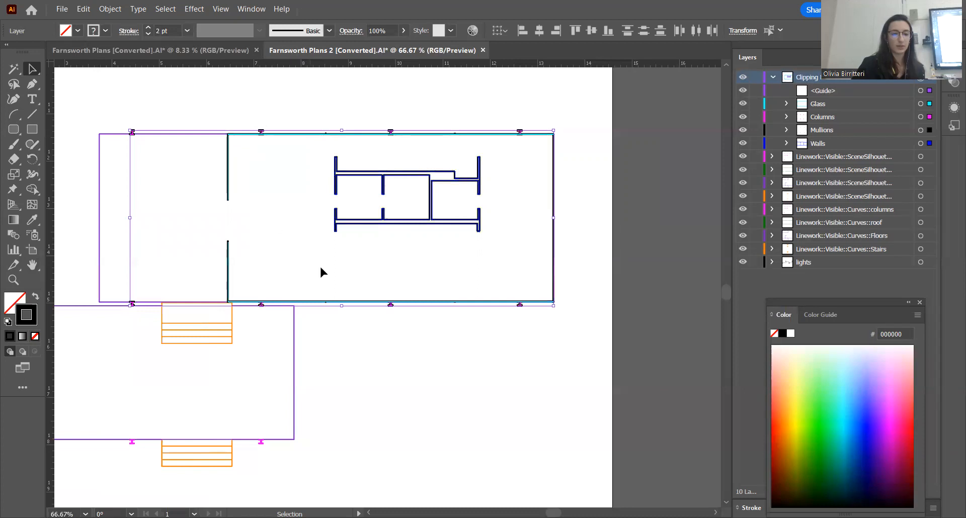
left_click(470, 364)
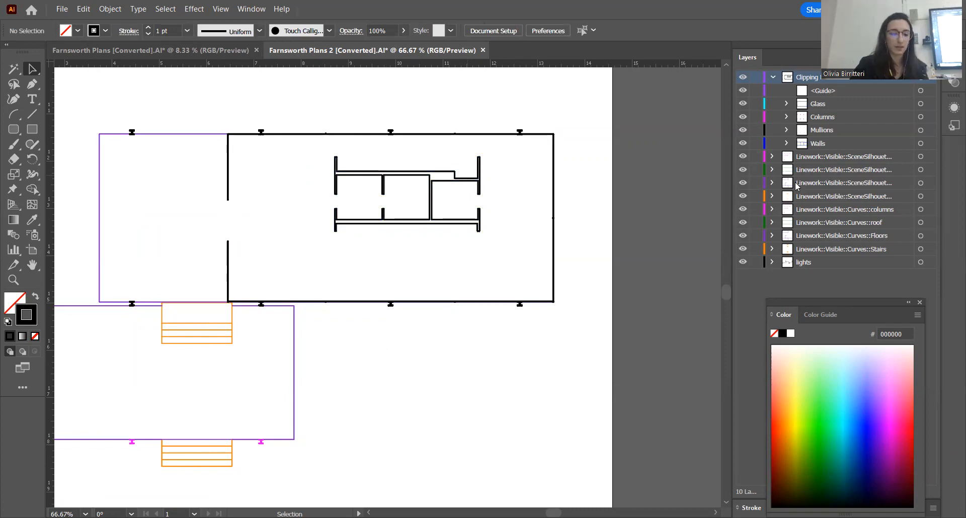
Target the four SceneSilhouette layers, the four Curves layers and the lights layer together
scroll(548, 359, "down", 3)
scroll(518, 360, "up", 2)
scroll(518, 360, "down", 1)
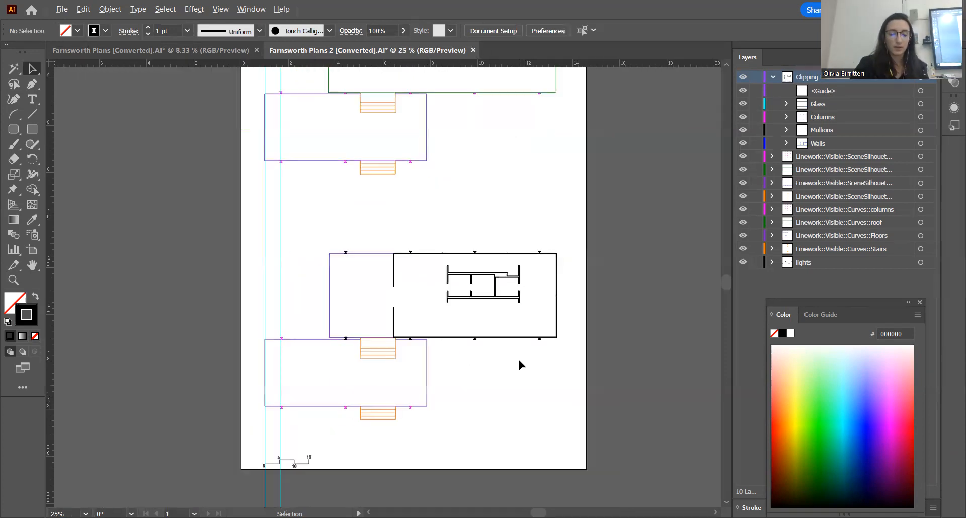
left_click(920, 156)
left_click(920, 170, "shift")
left_click(920, 182, "shift")
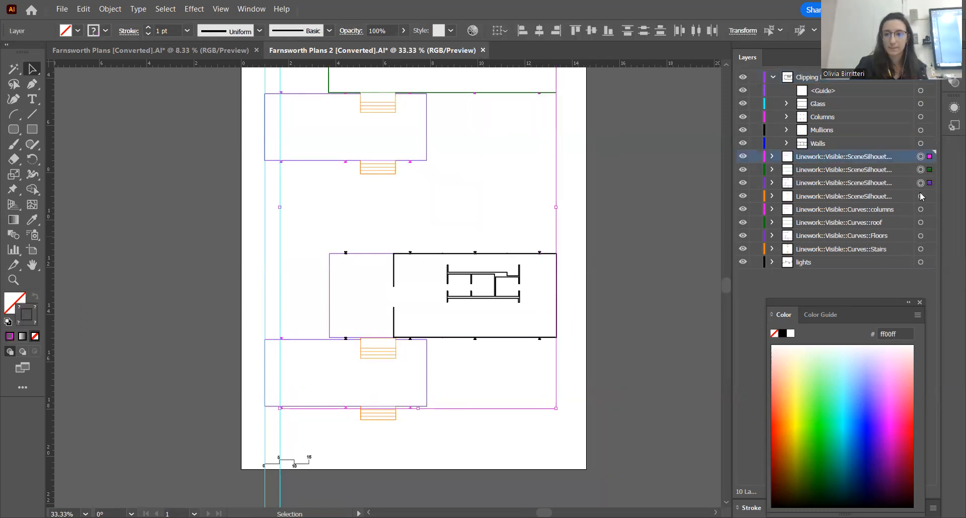
left_click(920, 196, "shift")
left_click(920, 209, "shift")
left_click(920, 222, "shift")
left_click(921, 235, "shift")
left_click(920, 249, "shift")
left_click(920, 262, "shift")
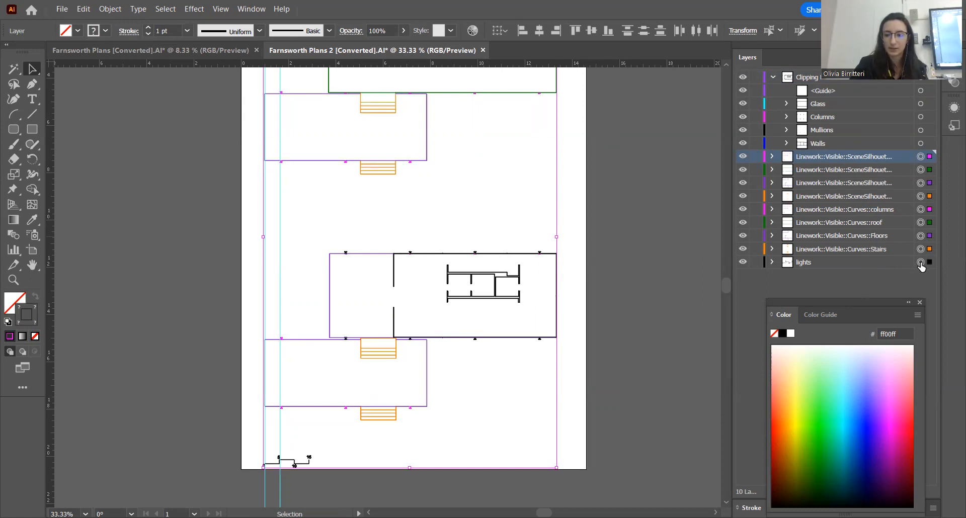
left_click(869, 275)
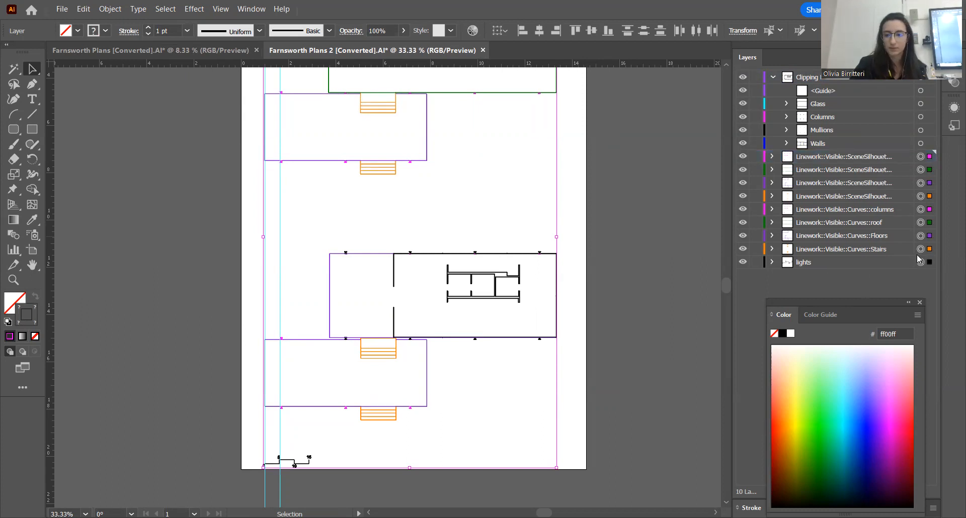
Target the four SceneSilhouette and four Curves layers without lights, and set their stroke color to black (000000)
left_click(920, 262)
left_click(921, 248)
left_click(920, 235, "shift")
left_click(920, 222, "shift")
left_click(921, 209, "shift")
left_click(920, 196, "shift")
left_click(920, 182, "shift")
left_click(921, 170, "shift")
left_click(920, 157, "shift")
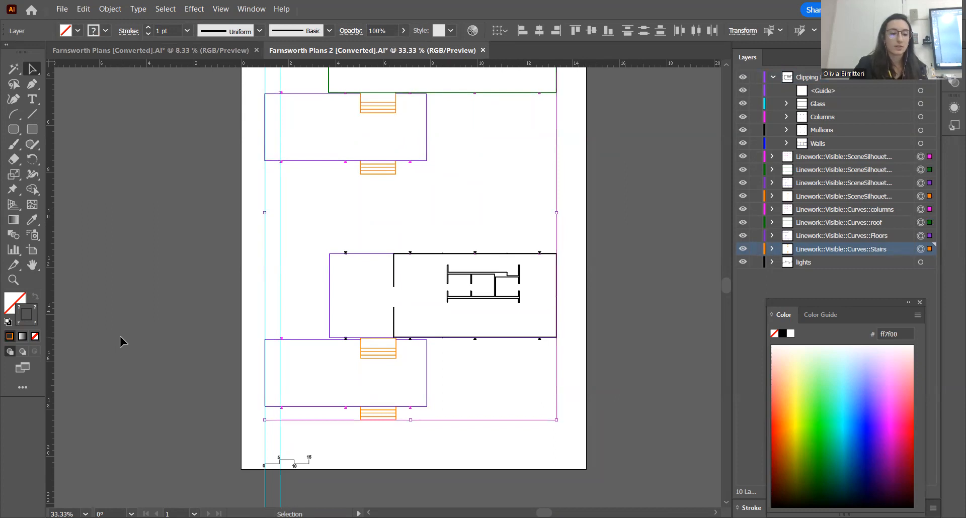
double_click(27, 314)
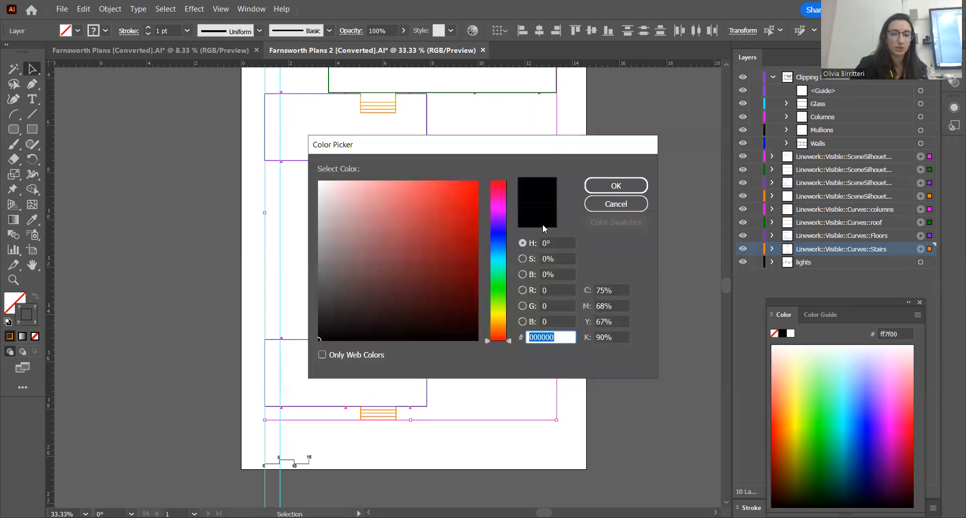
left_click(607, 188)
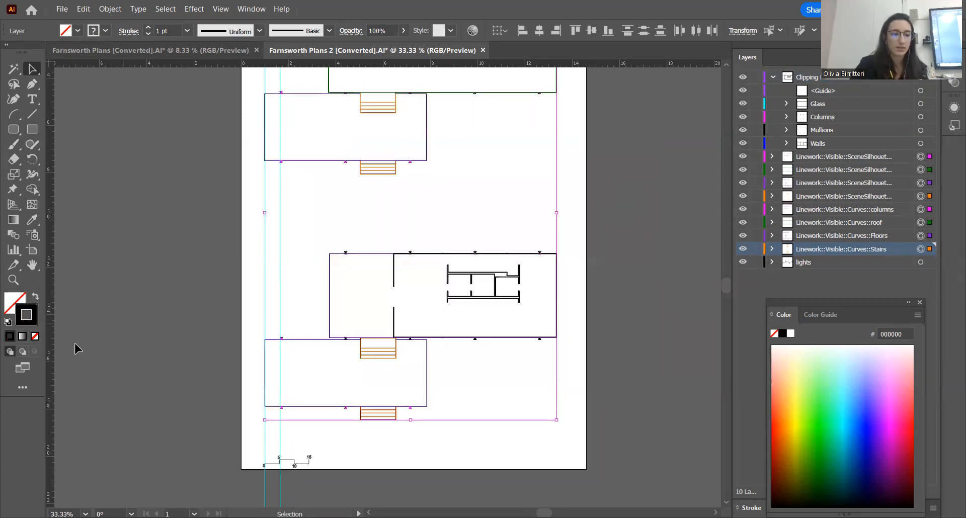
Set the stroke weight of the targeted SceneSilhouette and Curves layers to 0.5 pt and deselect them
left_click(187, 31)
left_click(206, 58)
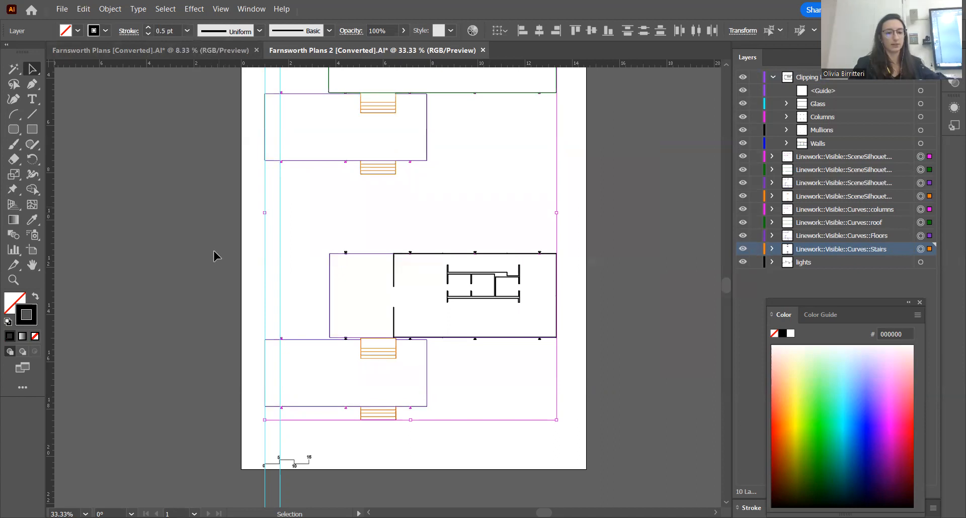
left_click(237, 290)
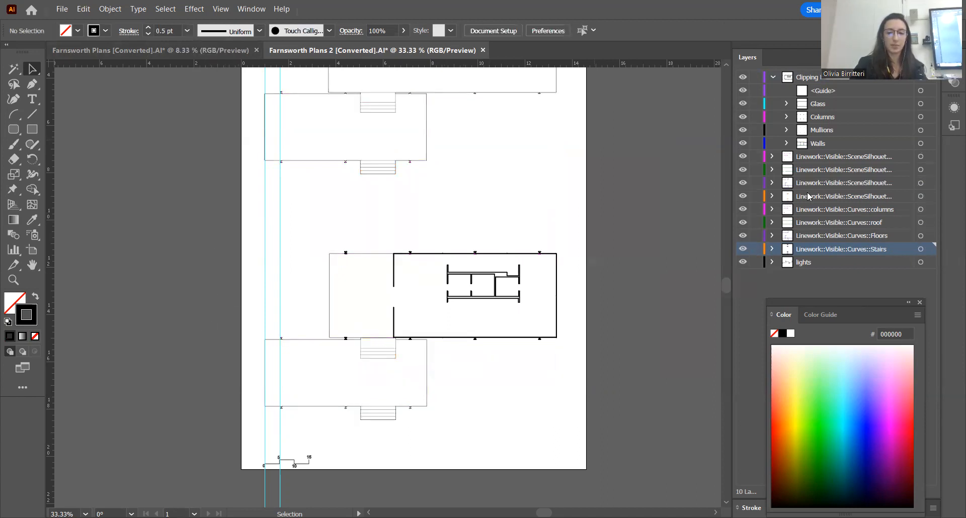
Examine how the line weights of the cut walls, columns, stairs, floors and roof outline compare across both plans
scroll(372, 212, "right", 3)
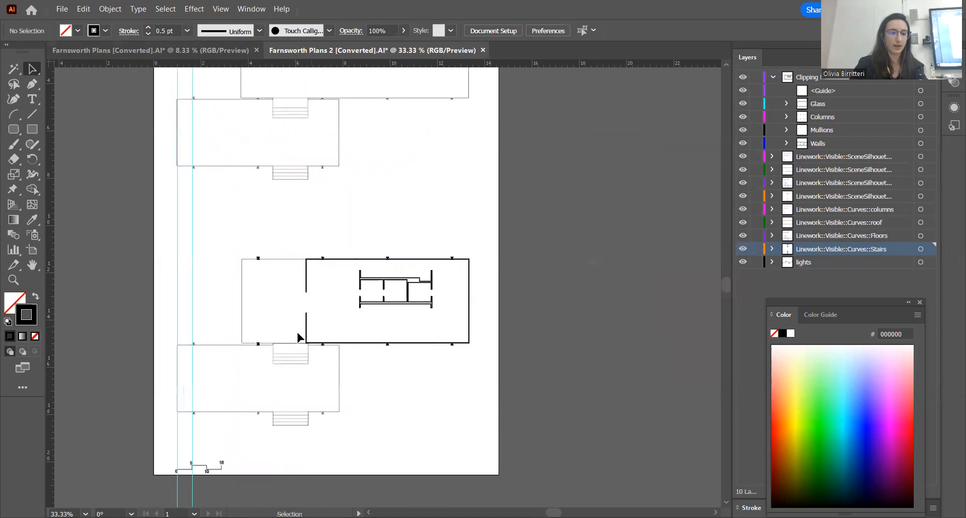
scroll(289, 352, "up", 1)
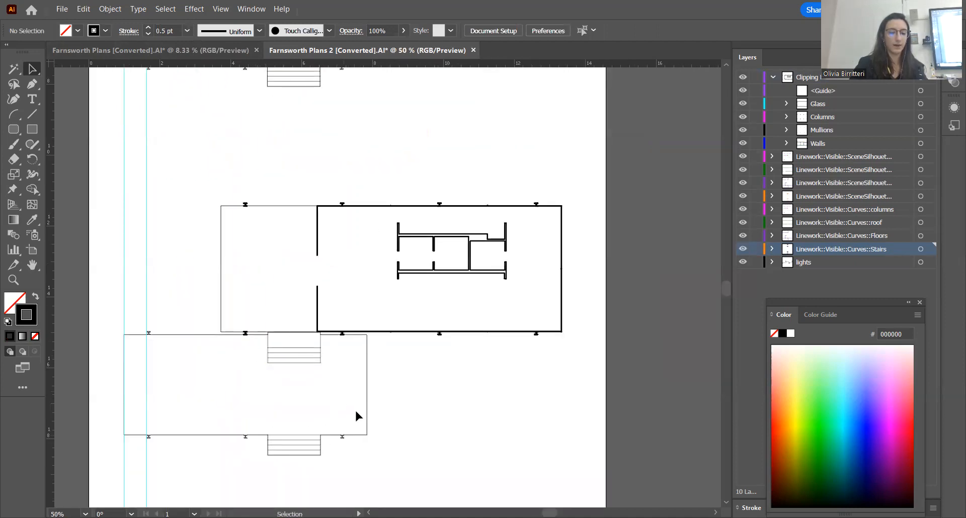
scroll(354, 248, "up", 2)
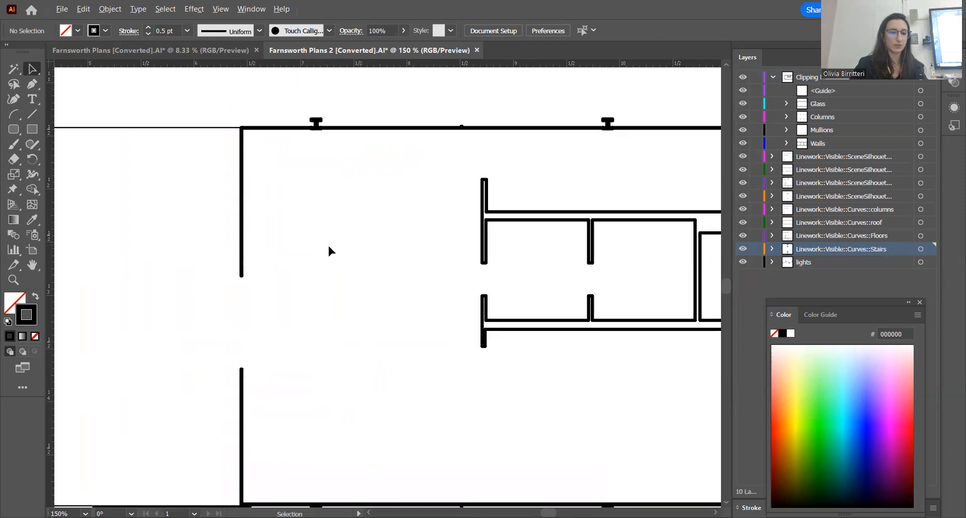
scroll(328, 250, "down", 1)
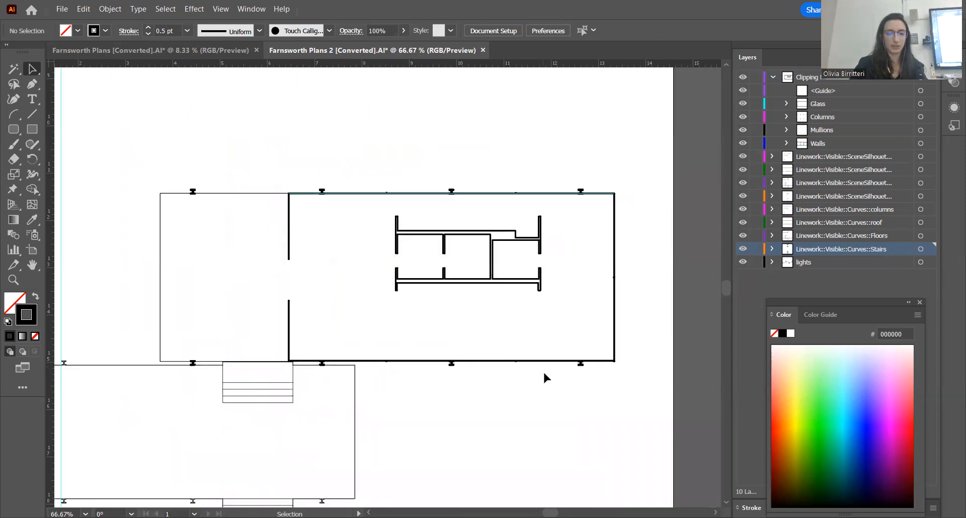
scroll(556, 285, "down", 2)
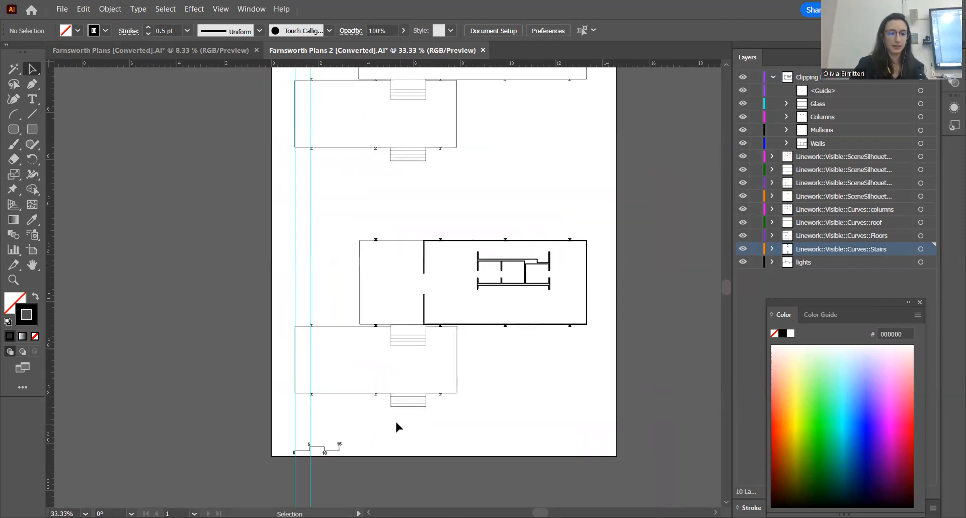
scroll(394, 420, "up", 2)
scroll(417, 381, "up", 2)
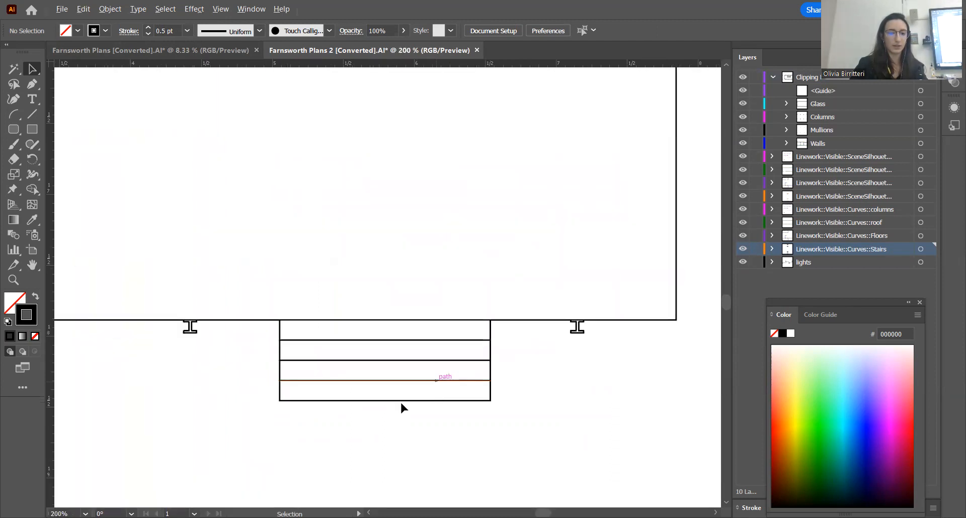
scroll(297, 388, "down", 6)
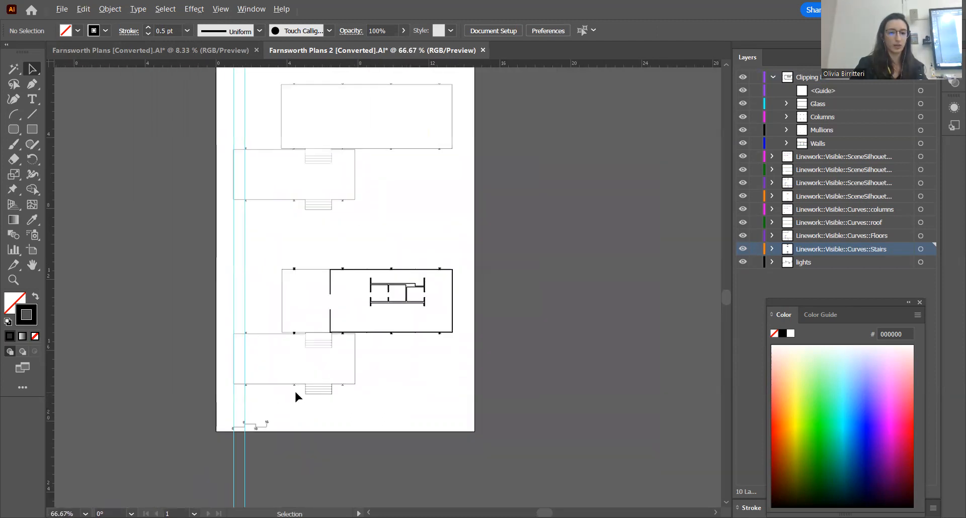
scroll(391, 228, "up", 1)
scroll(392, 226, "up", 2)
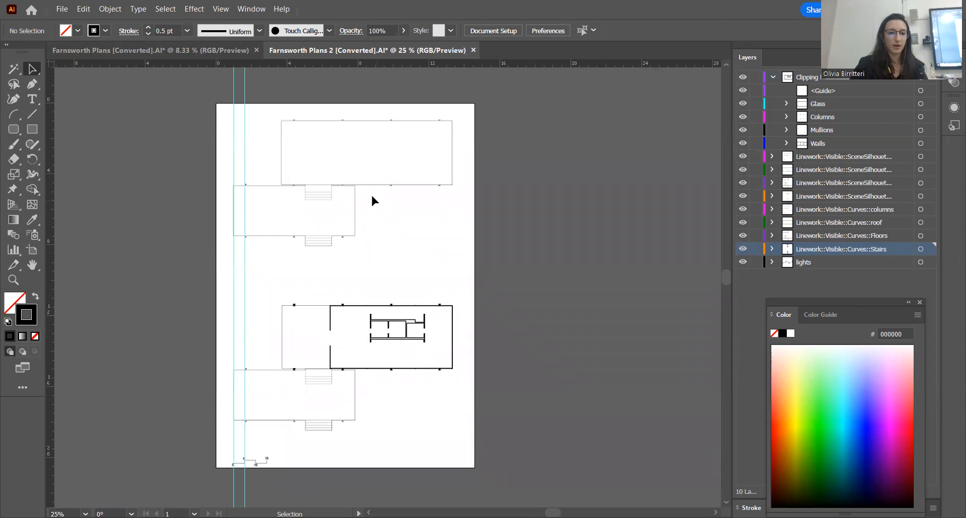
scroll(279, 170, "up", 3)
scroll(280, 168, "up", 1)
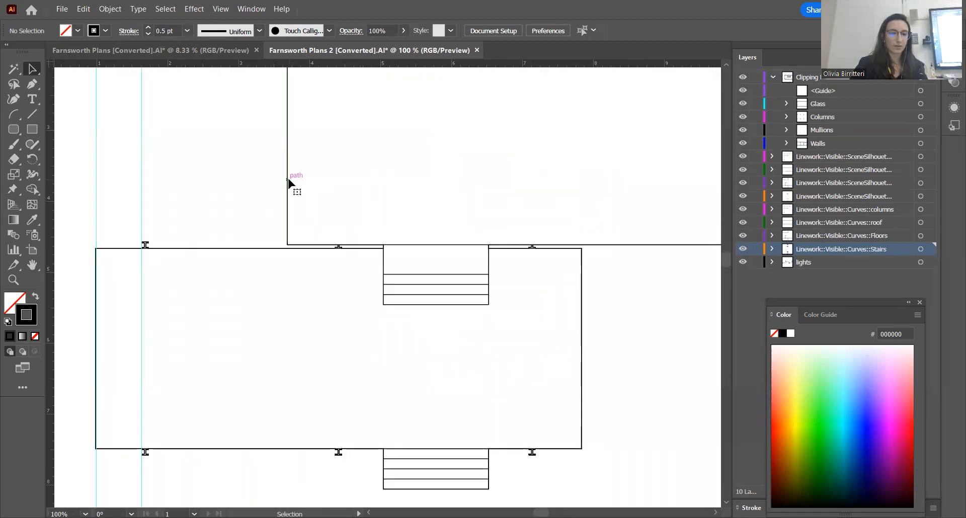
left_click(285, 180)
left_click(244, 200)
scroll(280, 221, "down", 3)
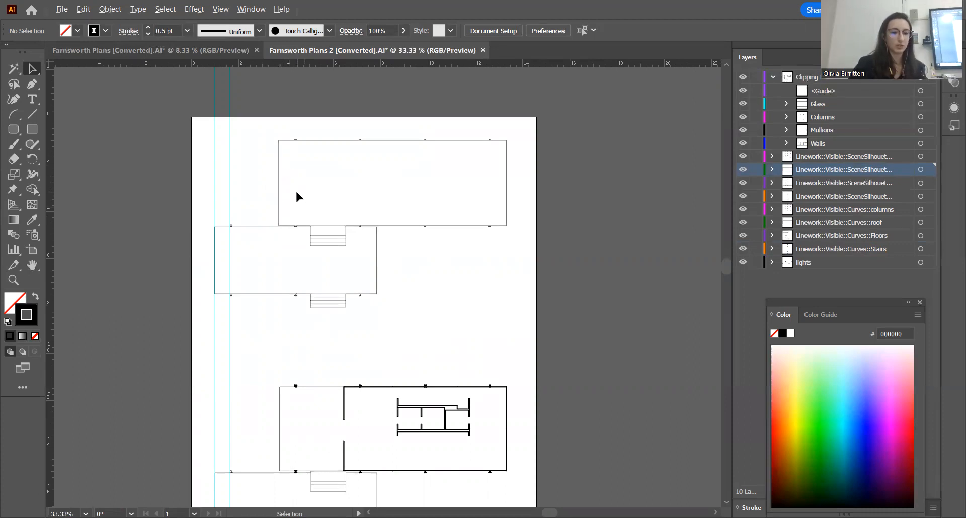
Select the west edge of the upper plan's roof outline to identify its layer, and deselect it
scroll(296, 192, "up", 2)
left_click(259, 170)
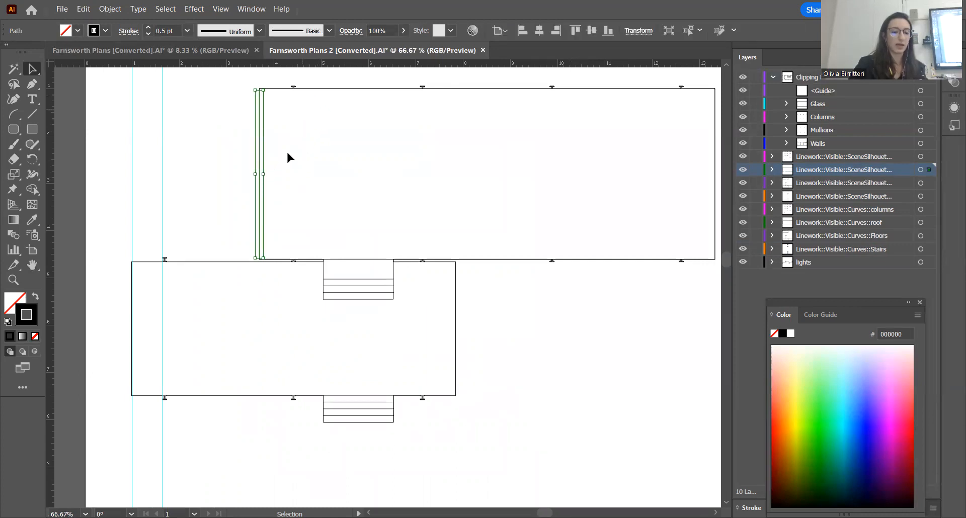
scroll(243, 272, "up", 1)
scroll(237, 257, "up", 1)
scroll(231, 264, "down", 2)
scroll(295, 203, "up", 4)
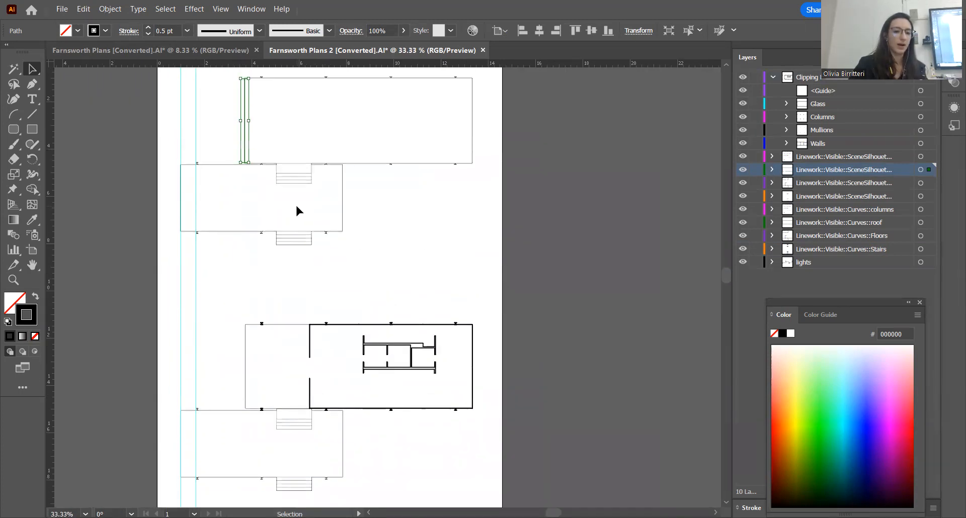
scroll(311, 236, "up", 1)
left_click(401, 216)
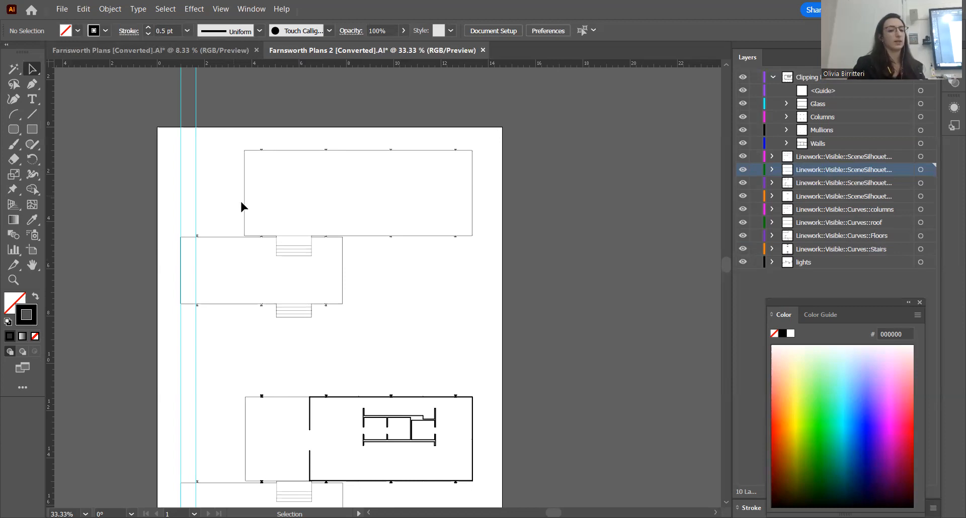
Select the first segment of the roof outline's upper edge to check which layer holds it
scroll(284, 194, "up", 4)
scroll(272, 192, "down", 1)
scroll(203, 216, "up", 2)
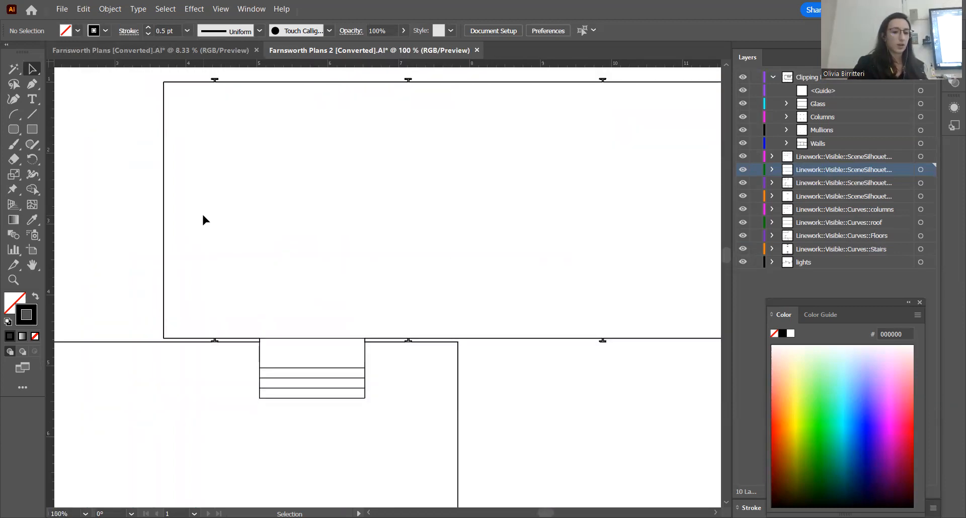
scroll(202, 217, "up", 3)
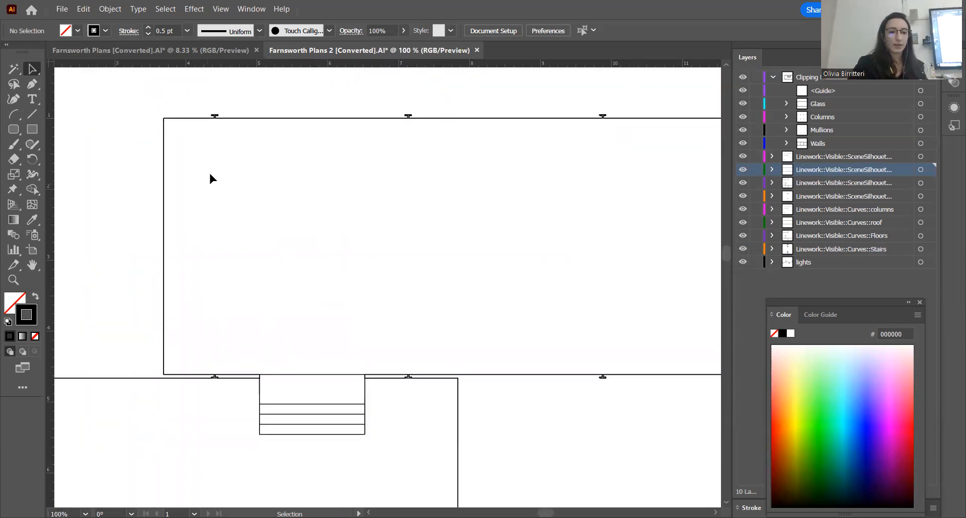
left_click(181, 118)
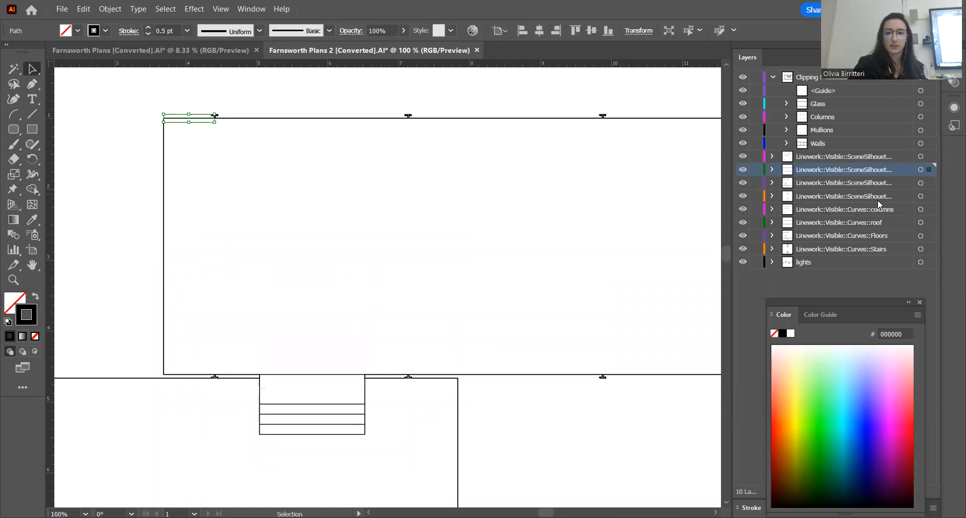
Hide and show the second SceneSilhouette layer to check which roof linework it contains, and inspect the roof corner
scroll(302, 197, "down", 3)
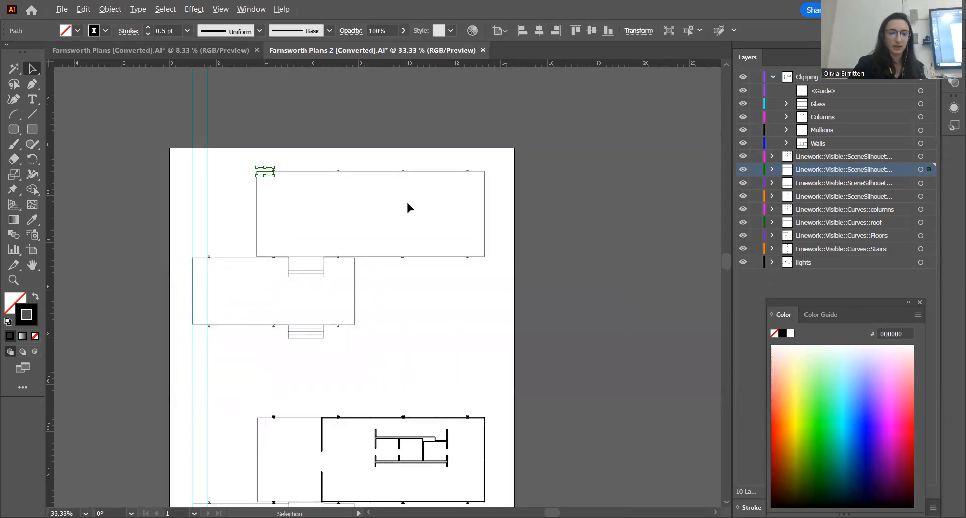
left_click(742, 171)
left_click(741, 171)
left_click(740, 171)
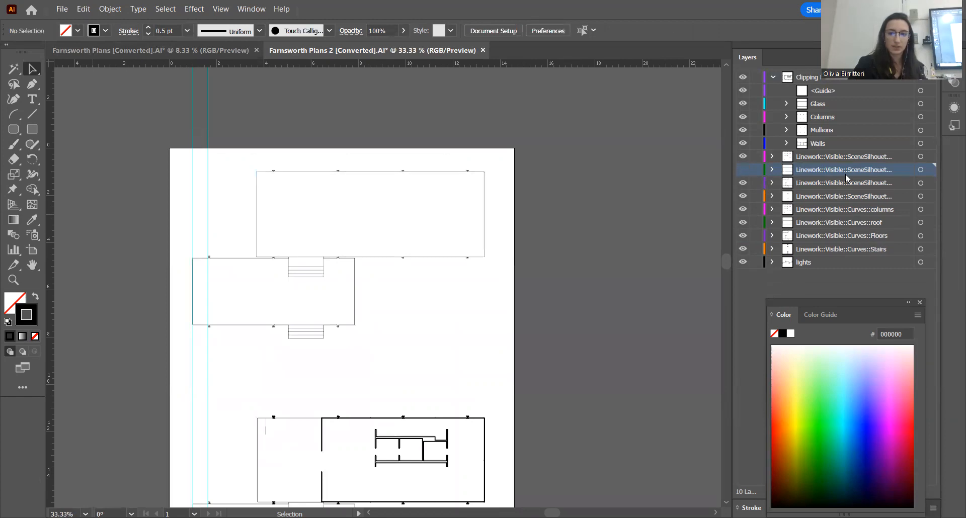
left_click(742, 171)
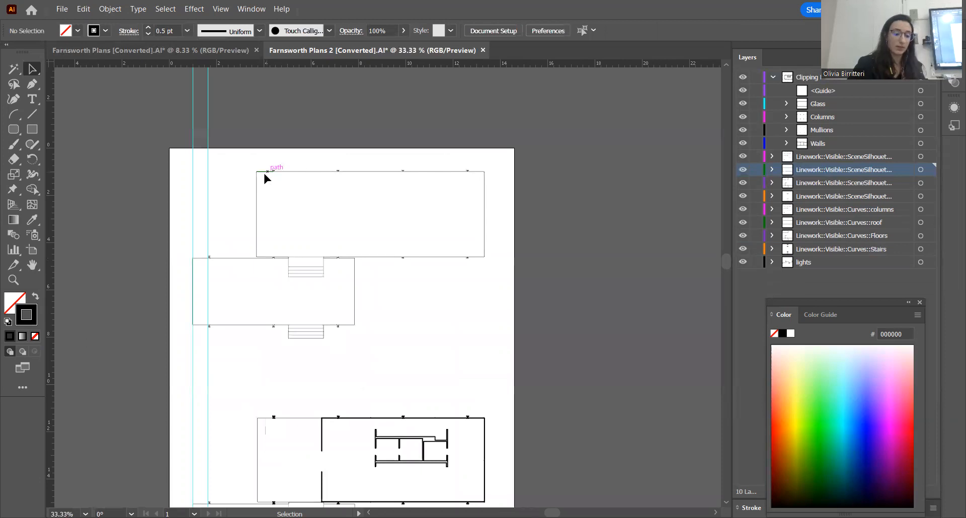
scroll(262, 172, "up", 2)
scroll(277, 167, "up", 4)
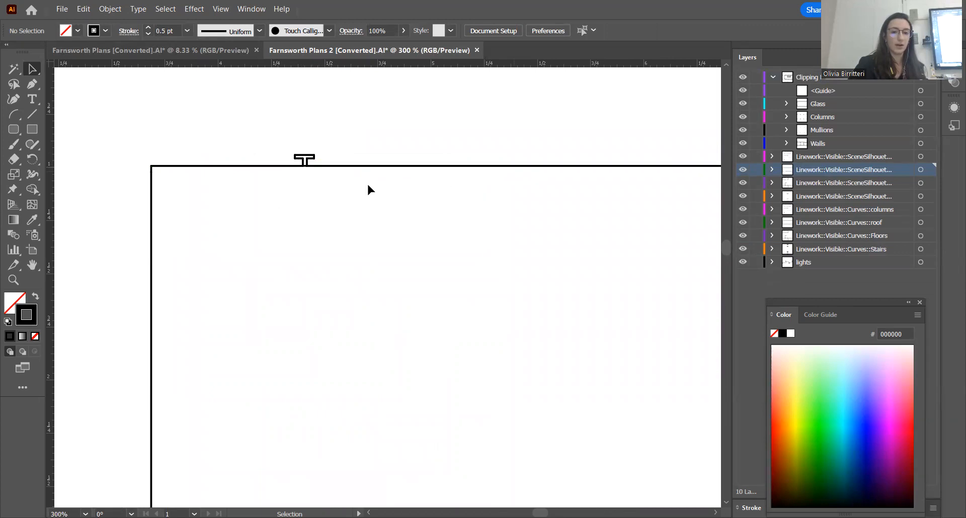
scroll(226, 176, "down", 6)
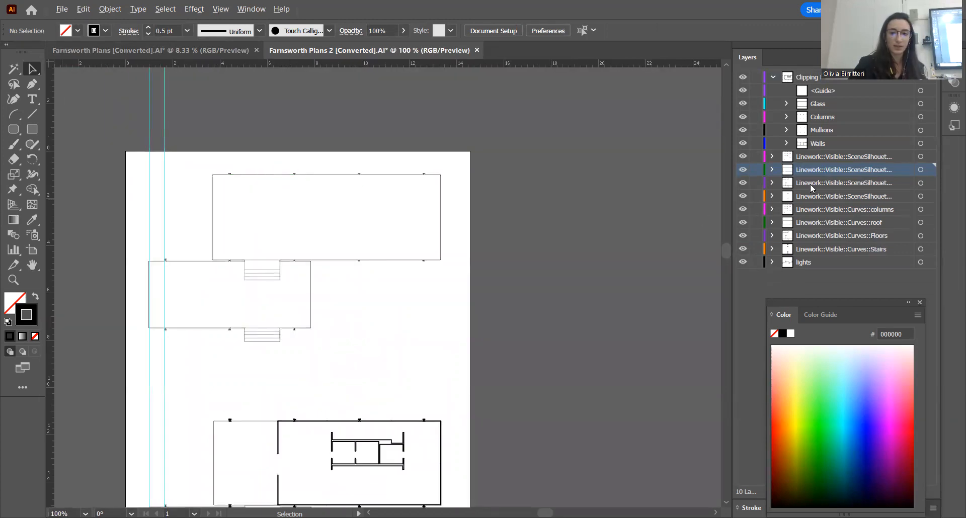
Target the second SceneSilhouette layer, set its stroke weight to 0.75 pt, and inspect the deselected roof outline
left_click(919, 170)
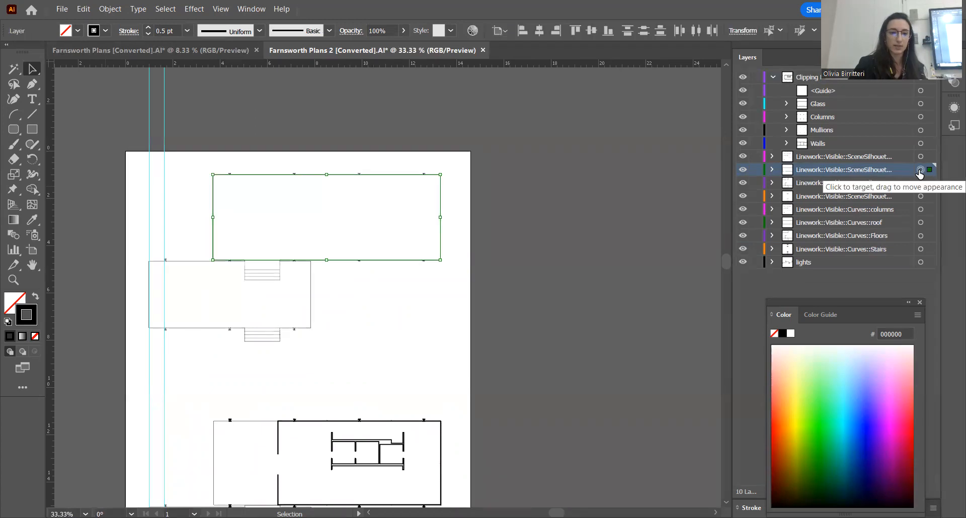
left_click(188, 31)
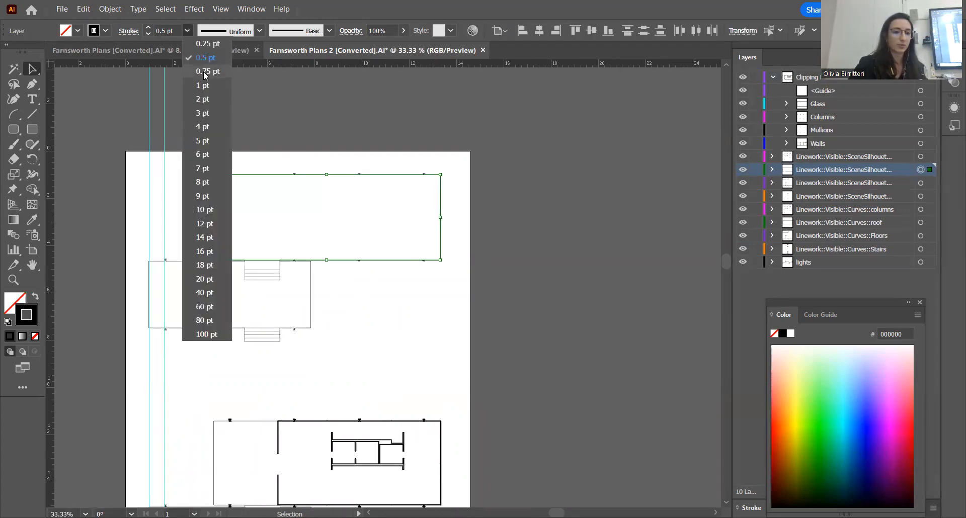
left_click(207, 71)
left_click(196, 200)
scroll(231, 261, "up", 3)
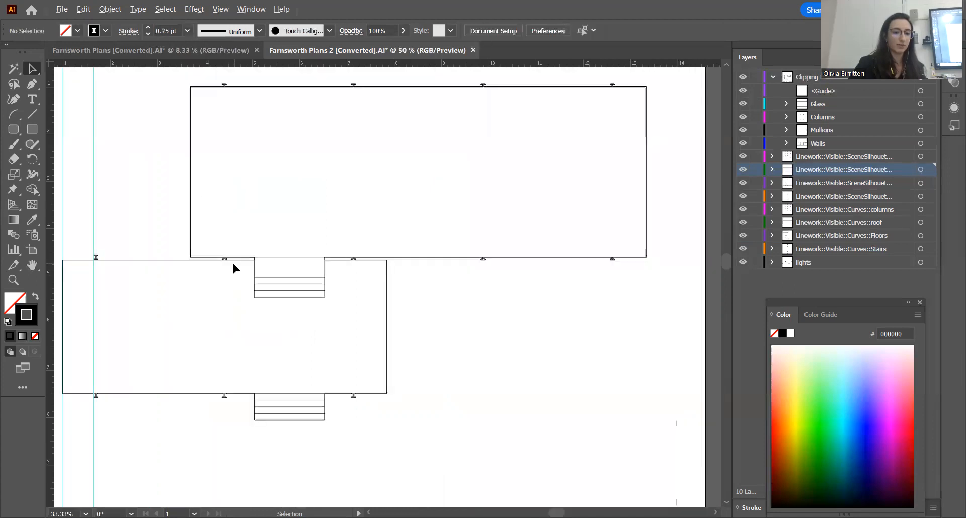
scroll(256, 265, "down", 1)
scroll(242, 148, "up", 2)
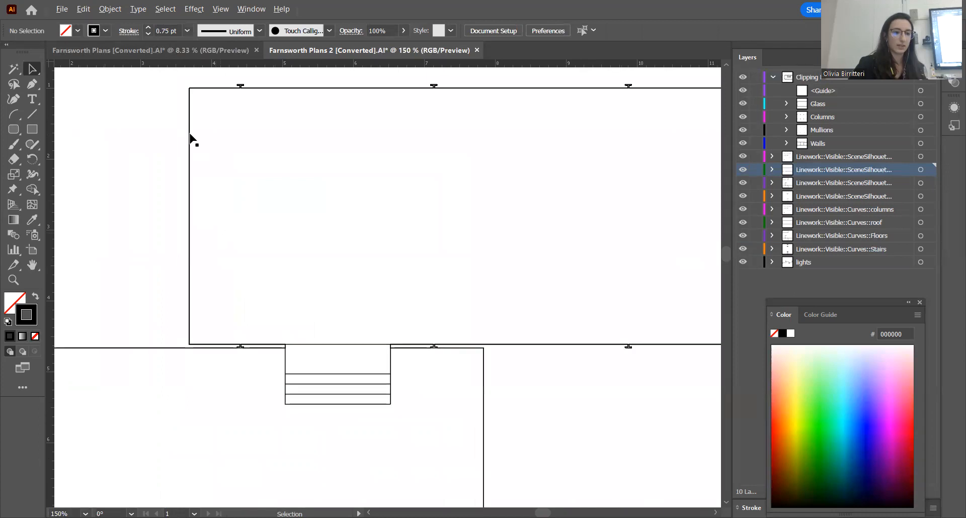
Set the stroke weight of the second SceneSilhouette layer, the roof outline, to 1 pt and deselect it
scroll(194, 83, "down", 1)
left_click(192, 82)
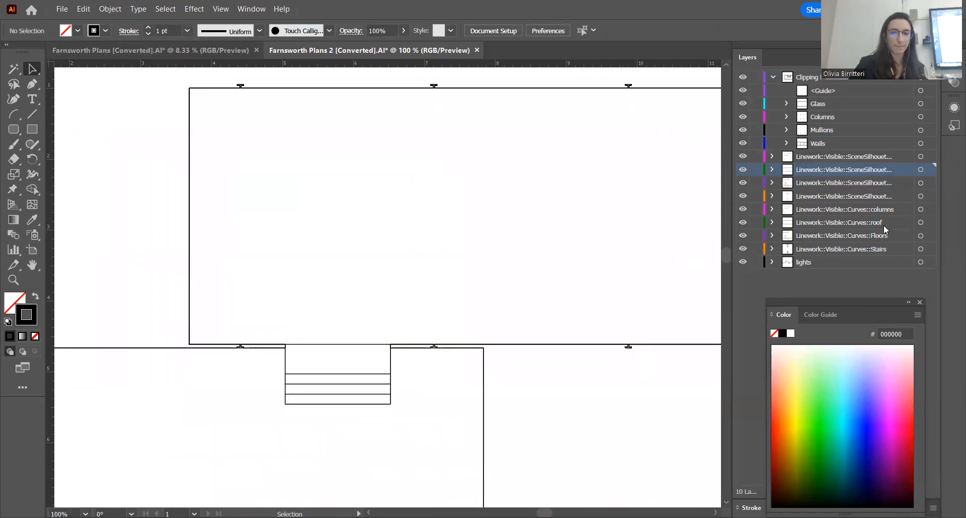
left_click(919, 169)
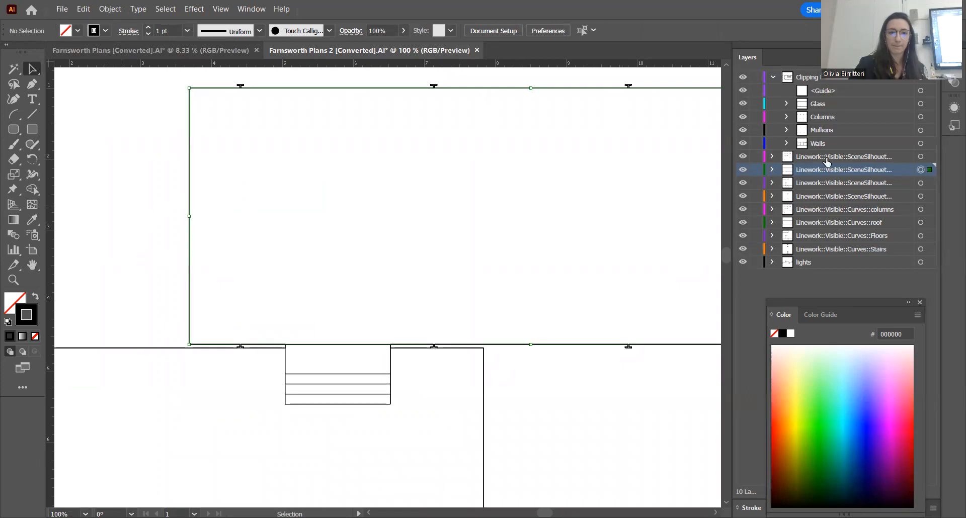
left_click(187, 31)
left_click(192, 82)
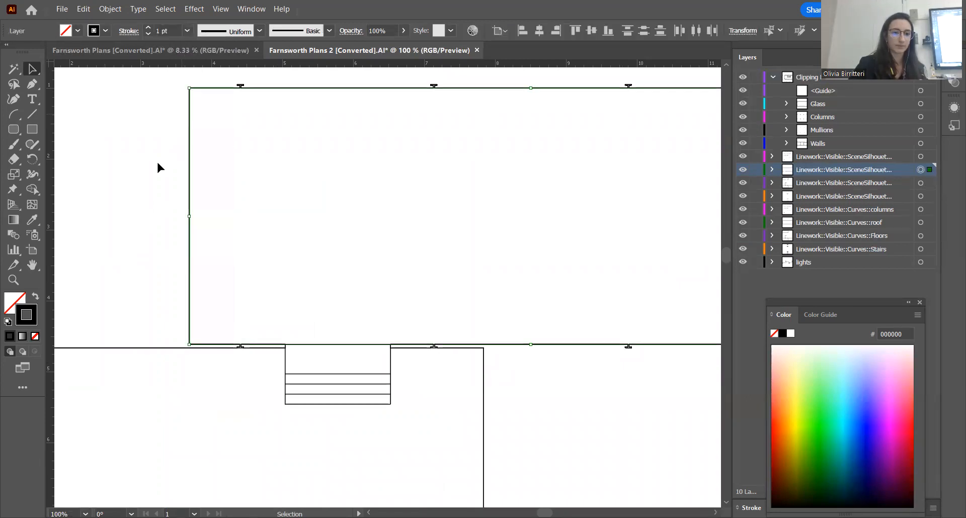
left_click(165, 201)
Compare the upper plan's roof outline weight with the cut walls, floor edges and stairs of the lower plan
scroll(209, 153, "down", 5)
scroll(259, 296, "up", 4)
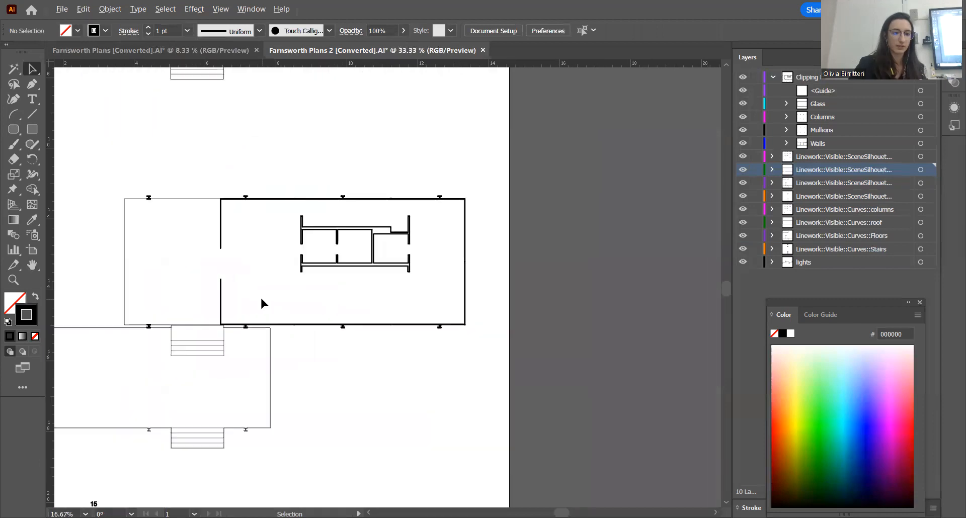
scroll(344, 315, "down", 2)
scroll(367, 318, "up", 3)
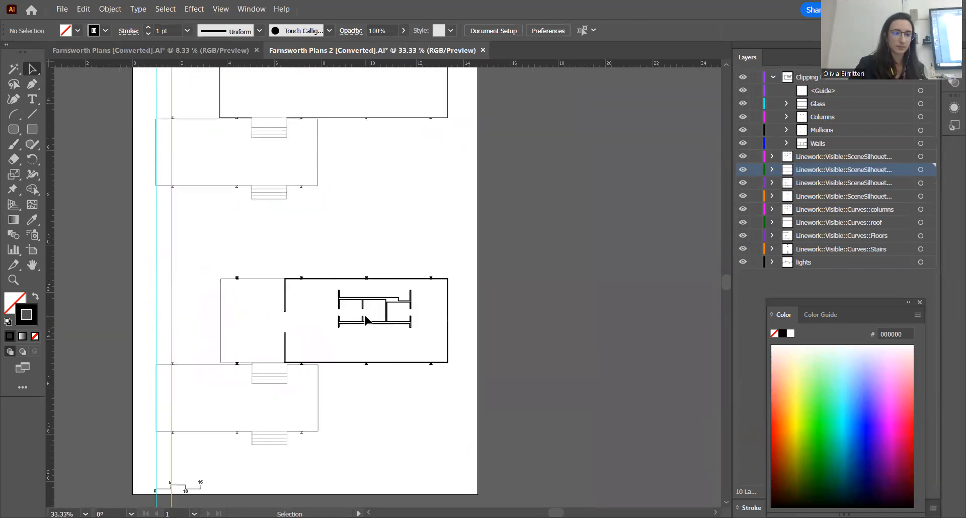
scroll(367, 314, "up", 1)
scroll(247, 159, "up", 1)
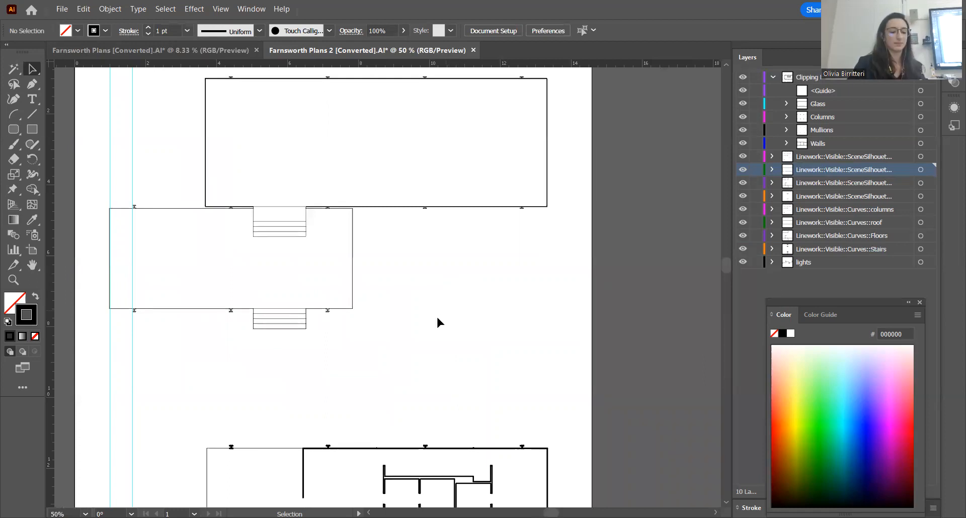
scroll(486, 316, "down", 3)
scroll(486, 317, "up", 2)
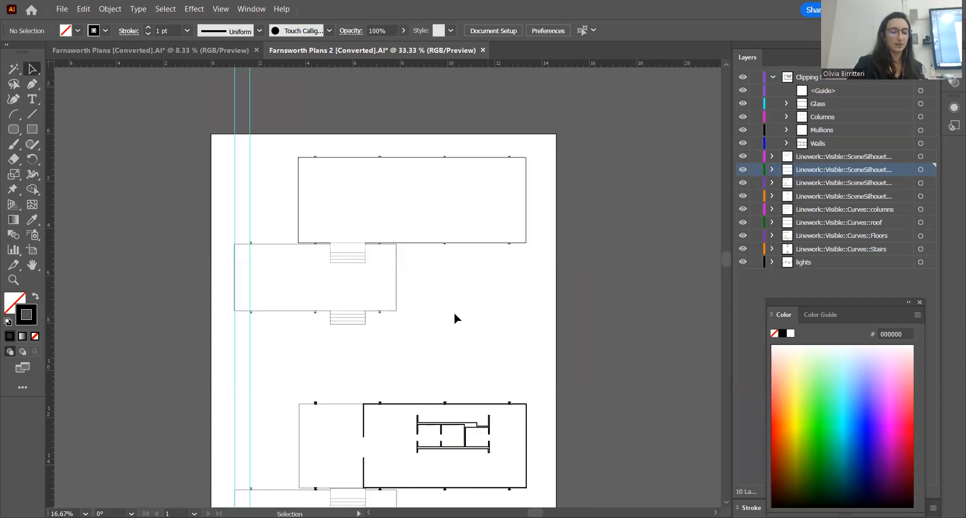
scroll(454, 305, "down", 1)
scroll(454, 308, "down", 1)
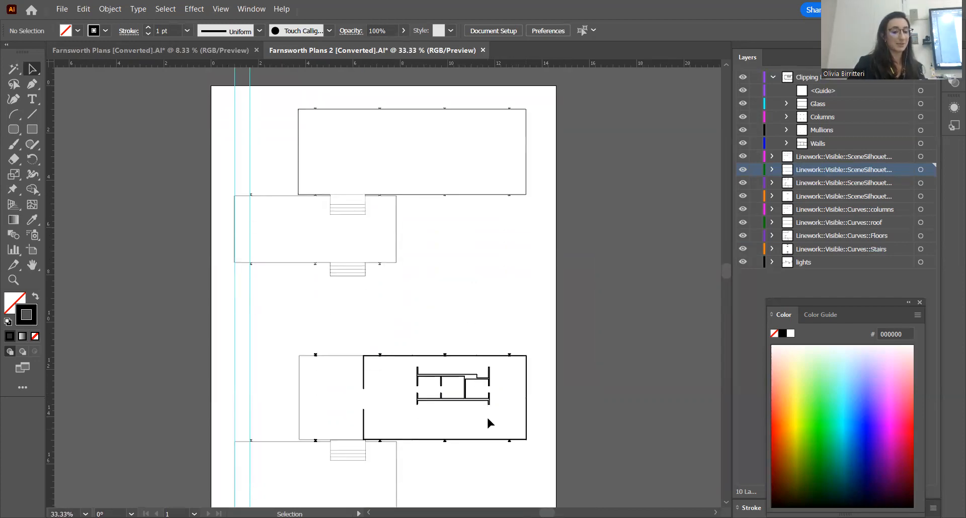
scroll(520, 326, "down", 2)
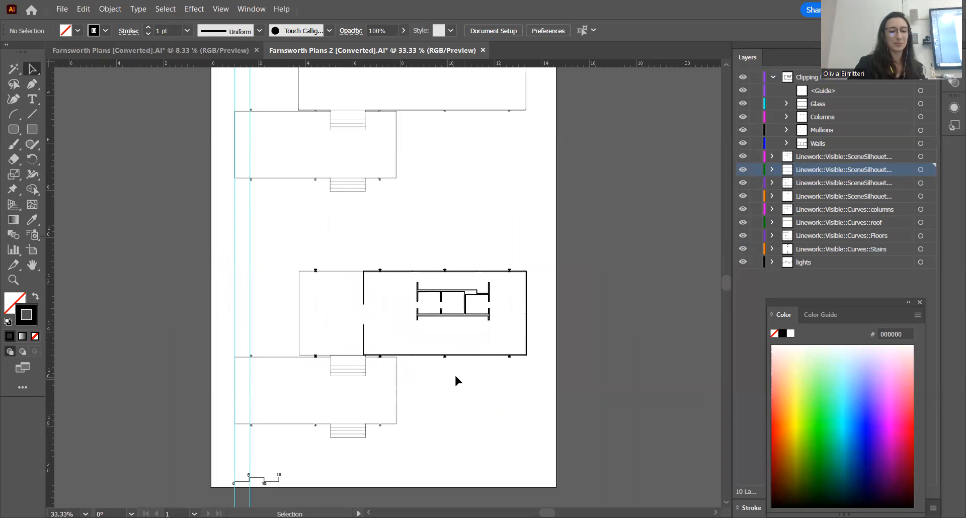
Examine the lower plan's cut walls, glass lines and columns up close, and review the line weights across the whole artboard
scroll(442, 368, "up", 2)
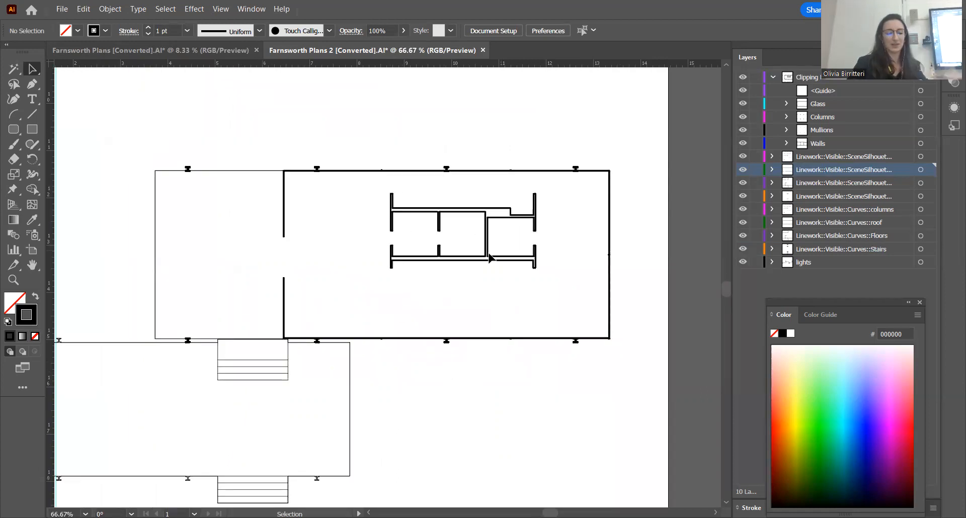
scroll(325, 274, "up", 2)
scroll(283, 274, "down", 2)
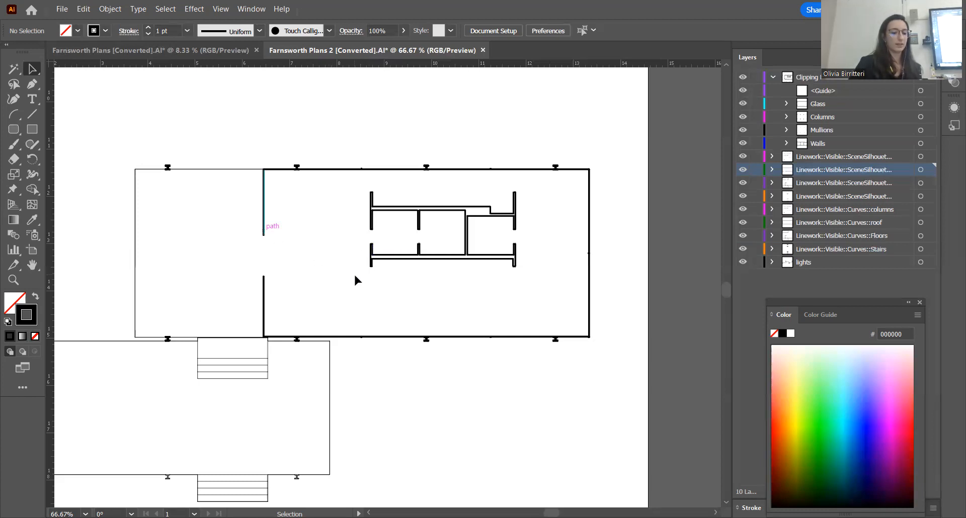
scroll(343, 271, "down", 1)
scroll(343, 272, "up", 1)
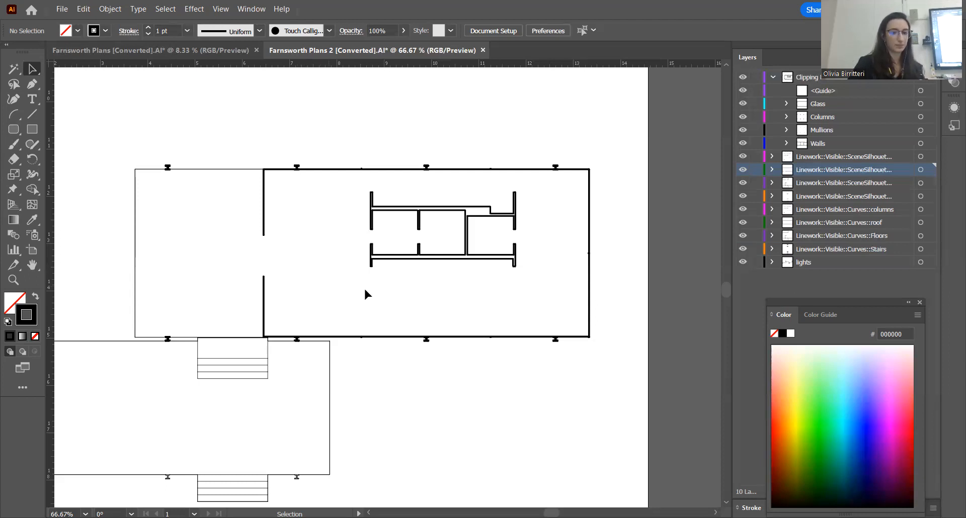
scroll(518, 294, "down", 4)
scroll(551, 288, "up", 1)
scroll(600, 307, "up", 1)
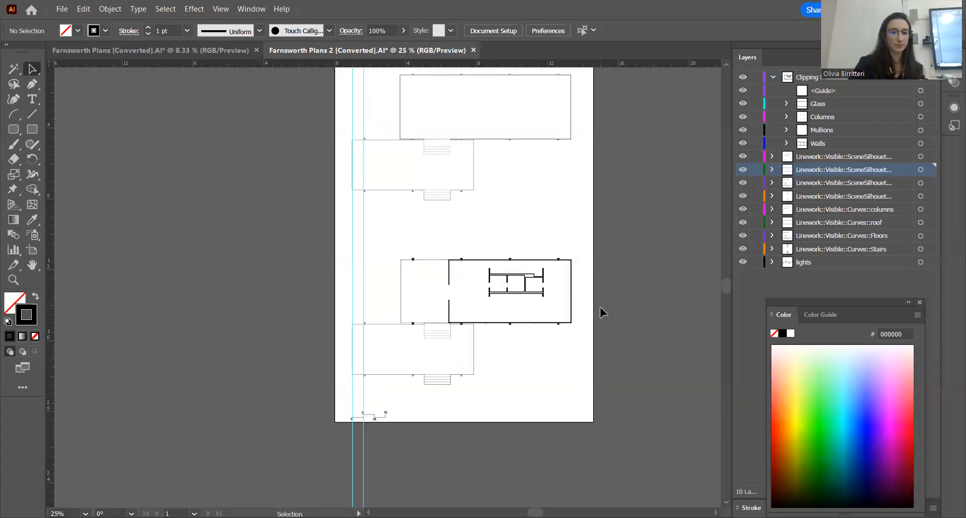
scroll(600, 306, "up", 1)
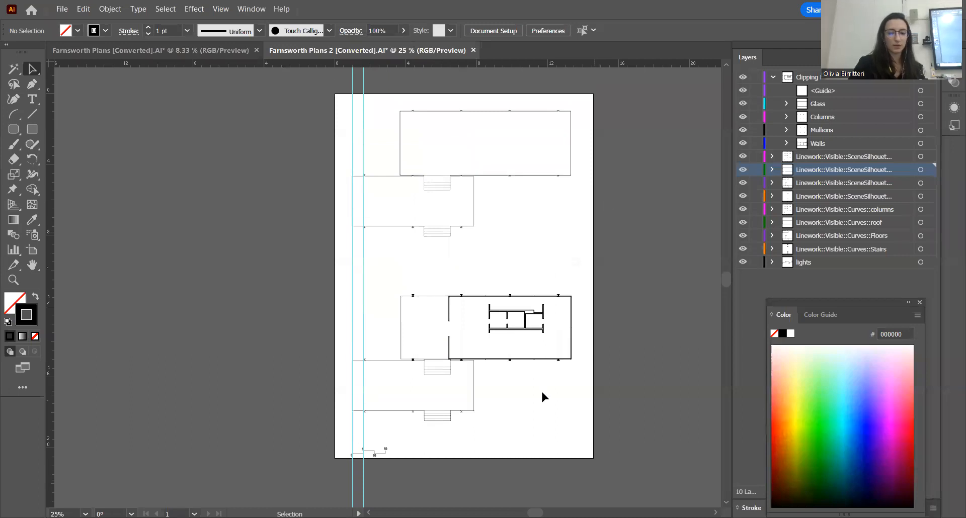